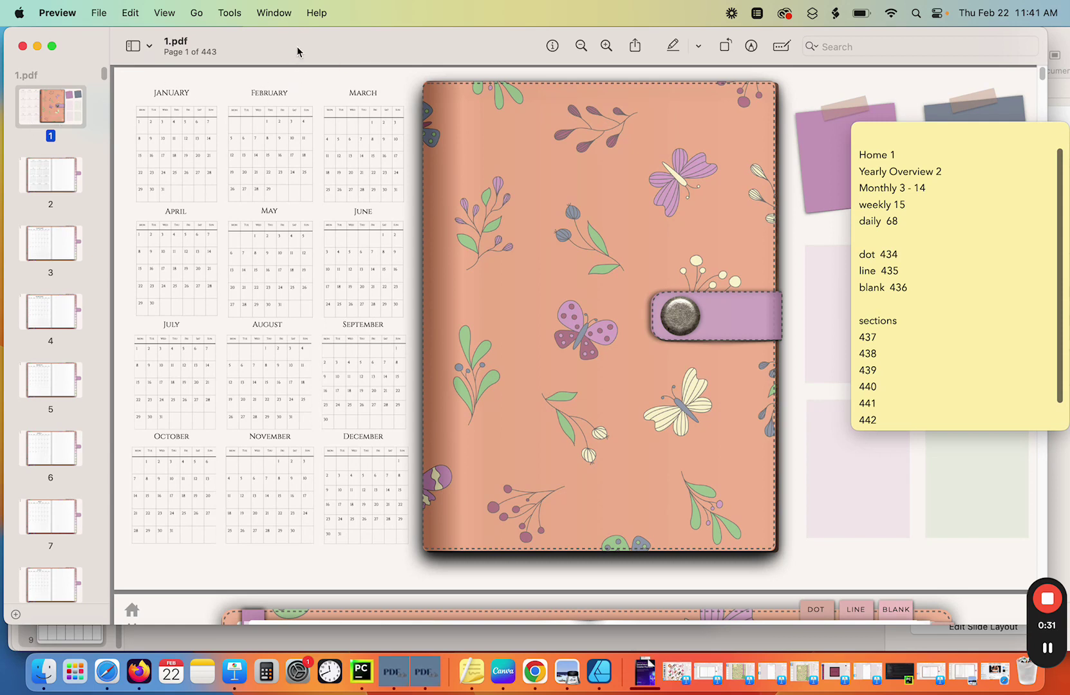
Step: Review the planner PDF's yearly overview on page 2 and its monthly pages from January on page 3 to December on page 14
mouse_move(962, 145)
click(60, 183)
click(58, 240)
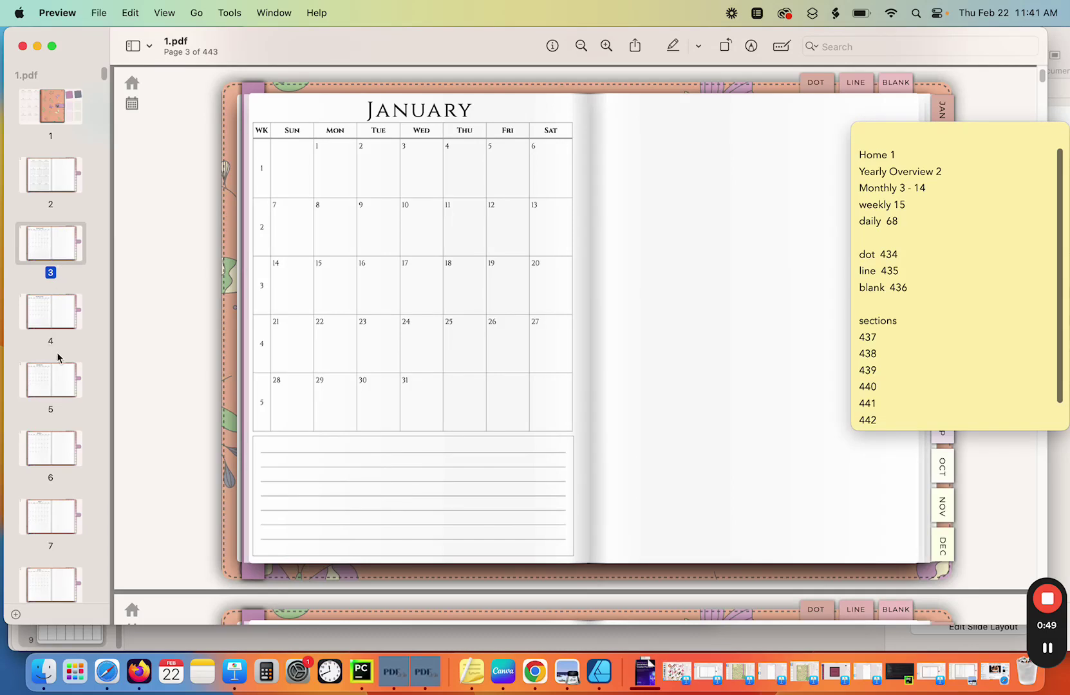
scroll(58, 354, down, 10)
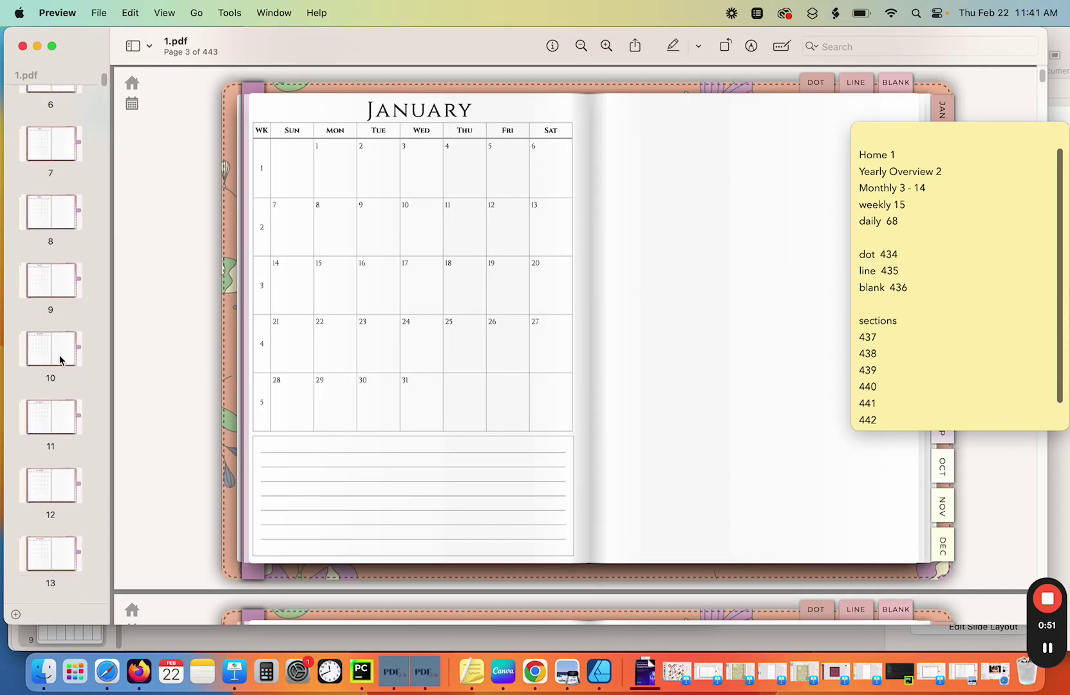
scroll(60, 358, down, 4)
click(55, 413)
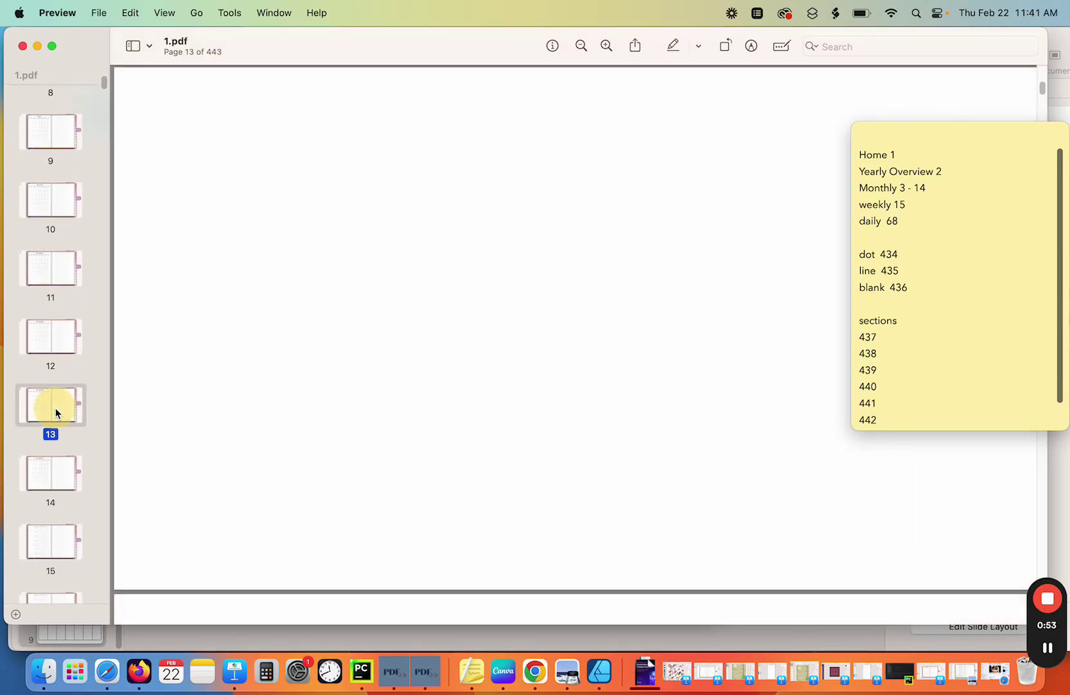
scroll(56, 415, down, 1)
click(58, 425)
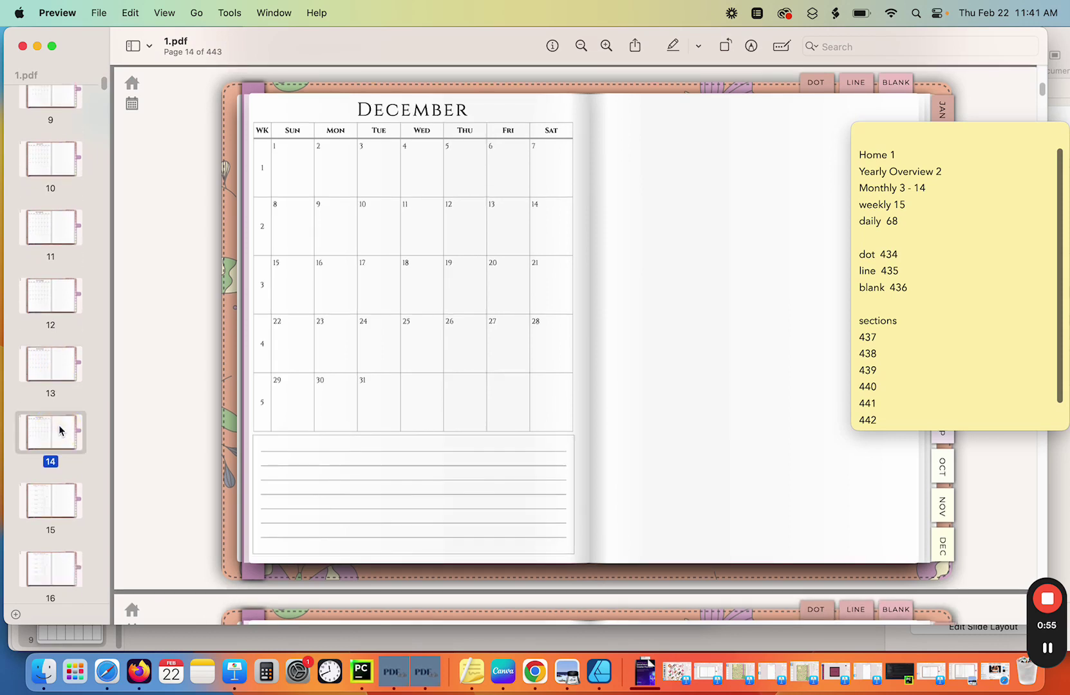
Step: Check where the planner's weekly pages begin and end and where the daily pages begin, viewing pages 15, 68 and 67
scroll(59, 425, down, 2)
click(59, 385)
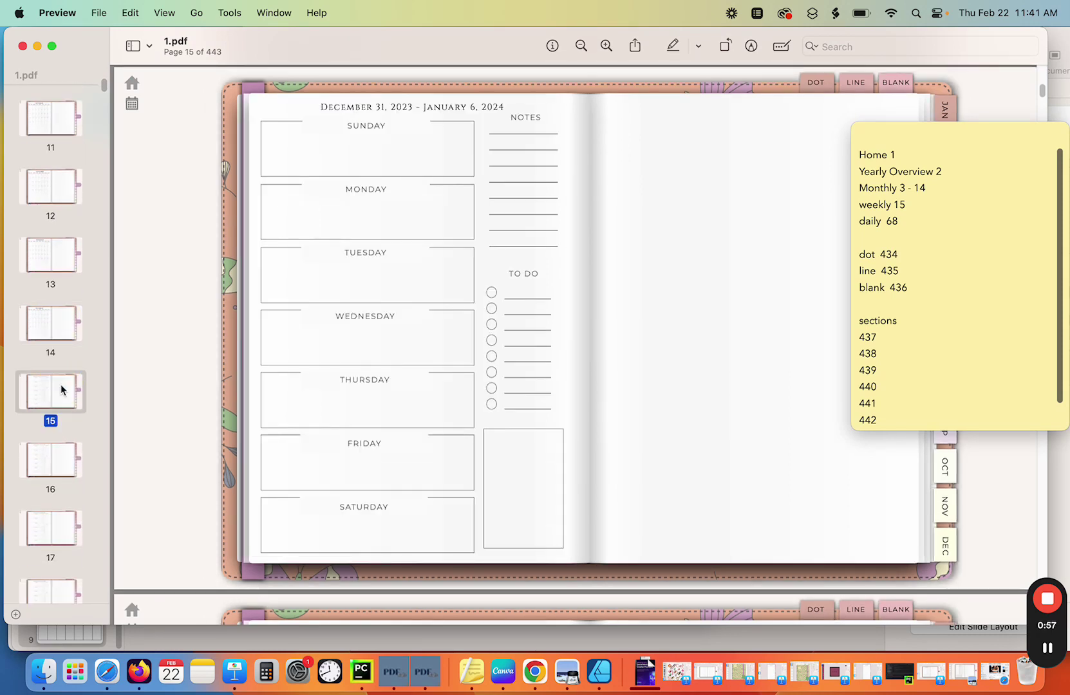
scroll(62, 390, down, 15)
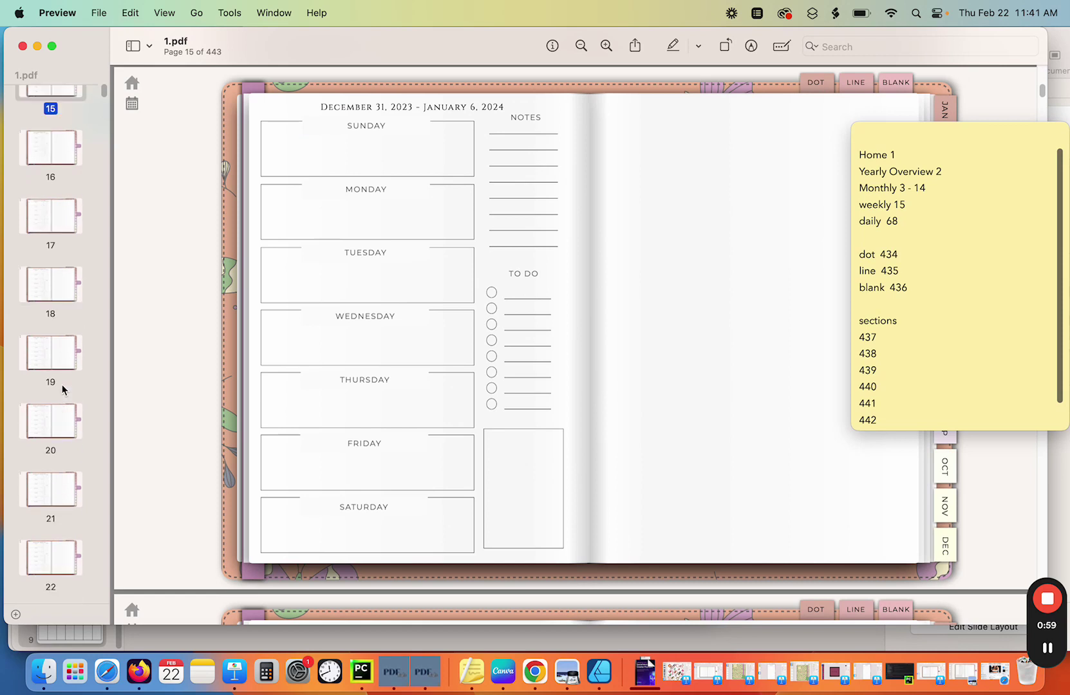
scroll(62, 389, down, 15)
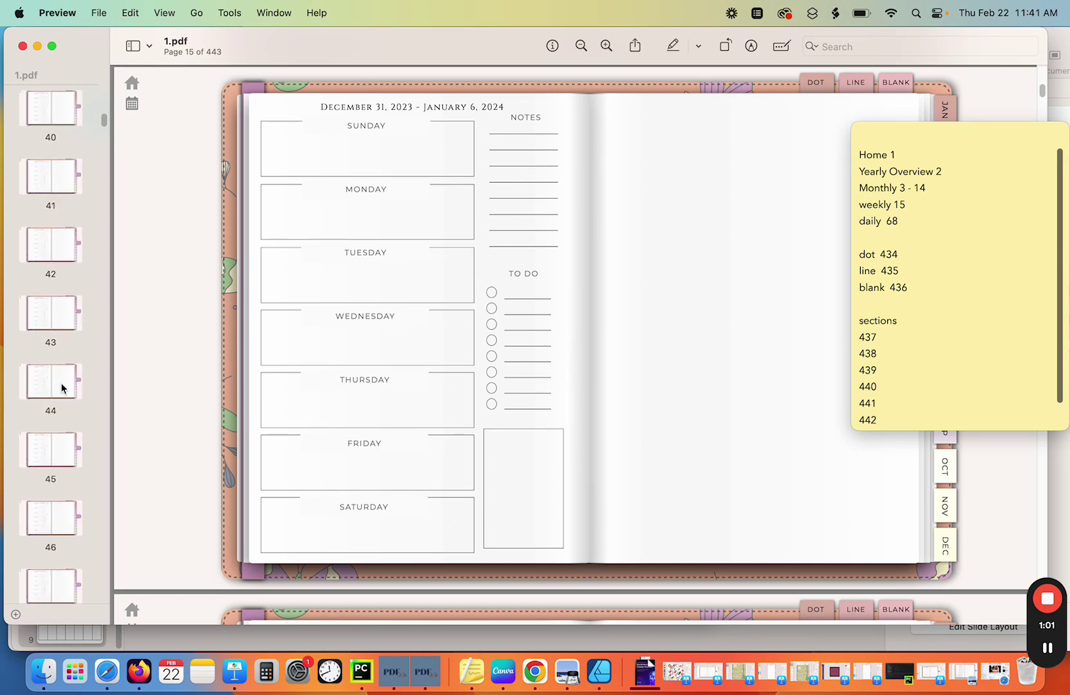
scroll(60, 384, down, 8)
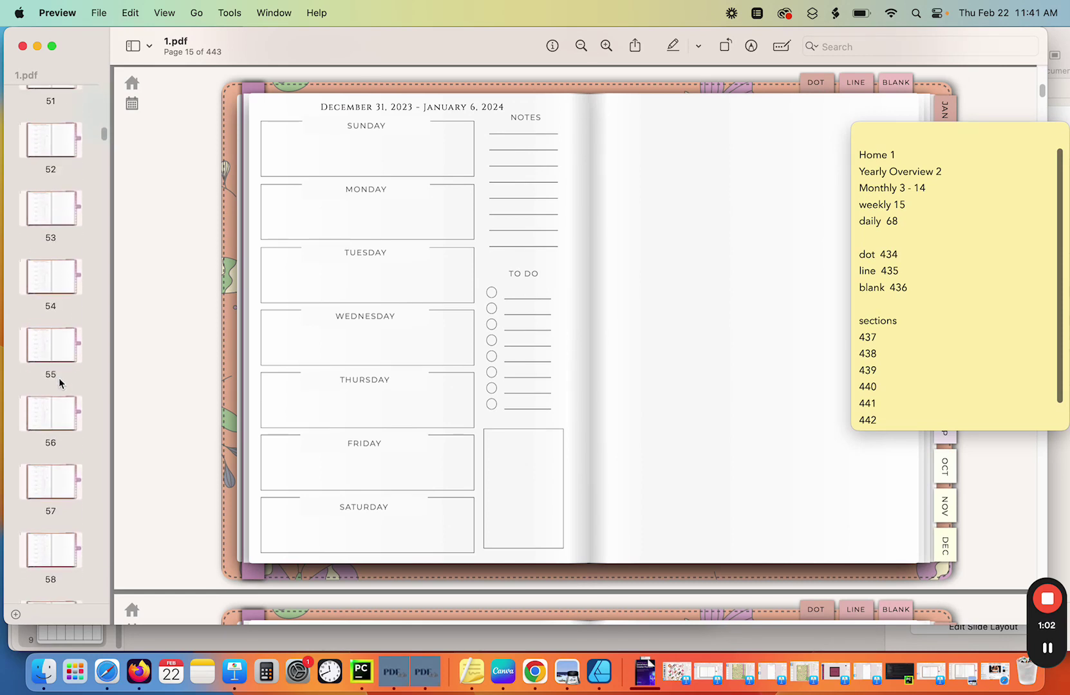
scroll(58, 380, down, 3)
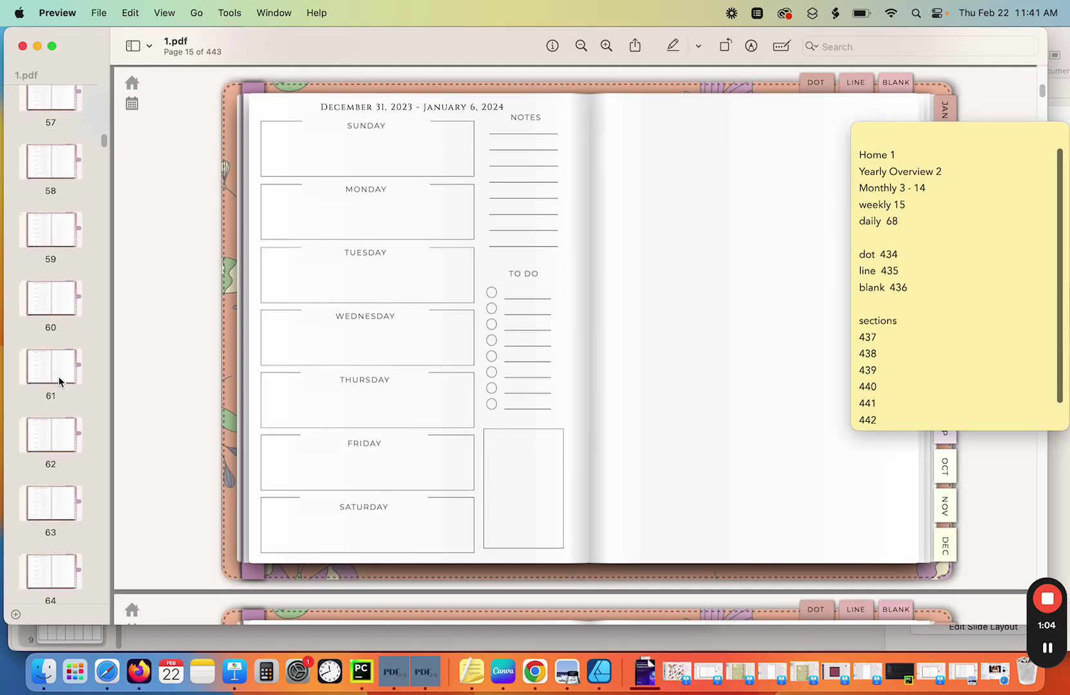
scroll(58, 379, down, 5)
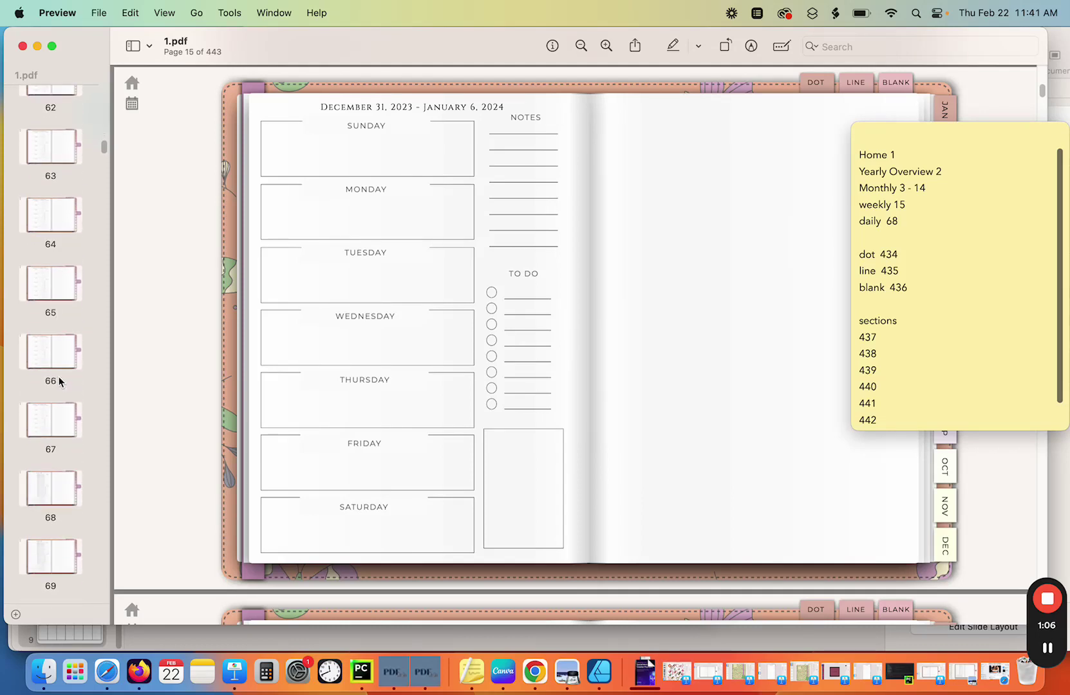
click(50, 339)
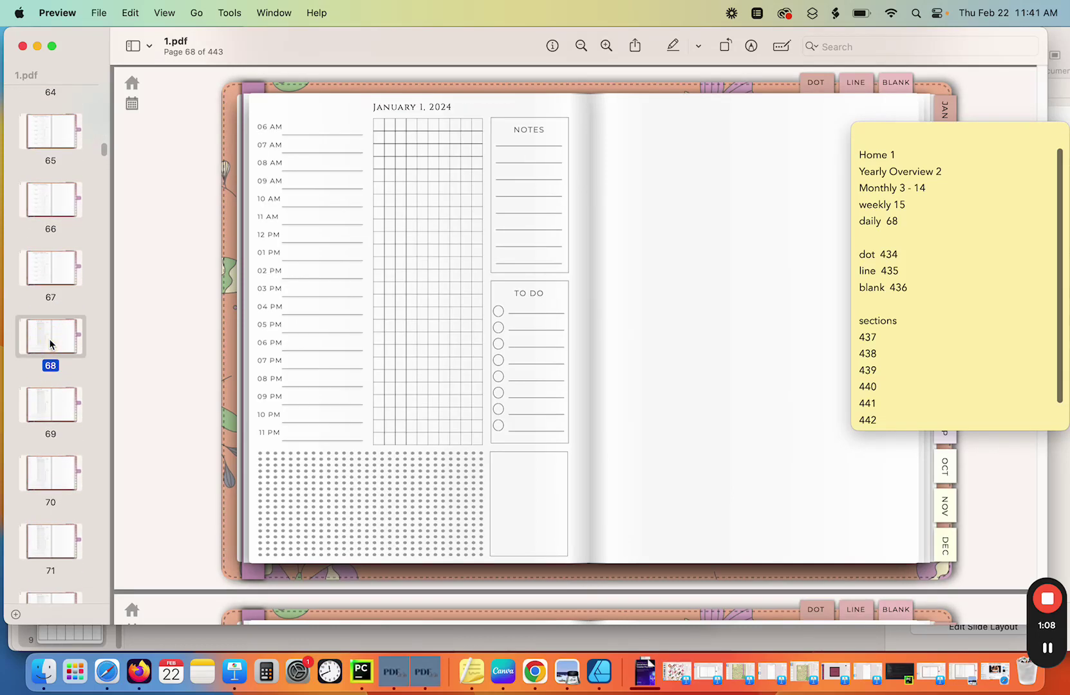
click(53, 267)
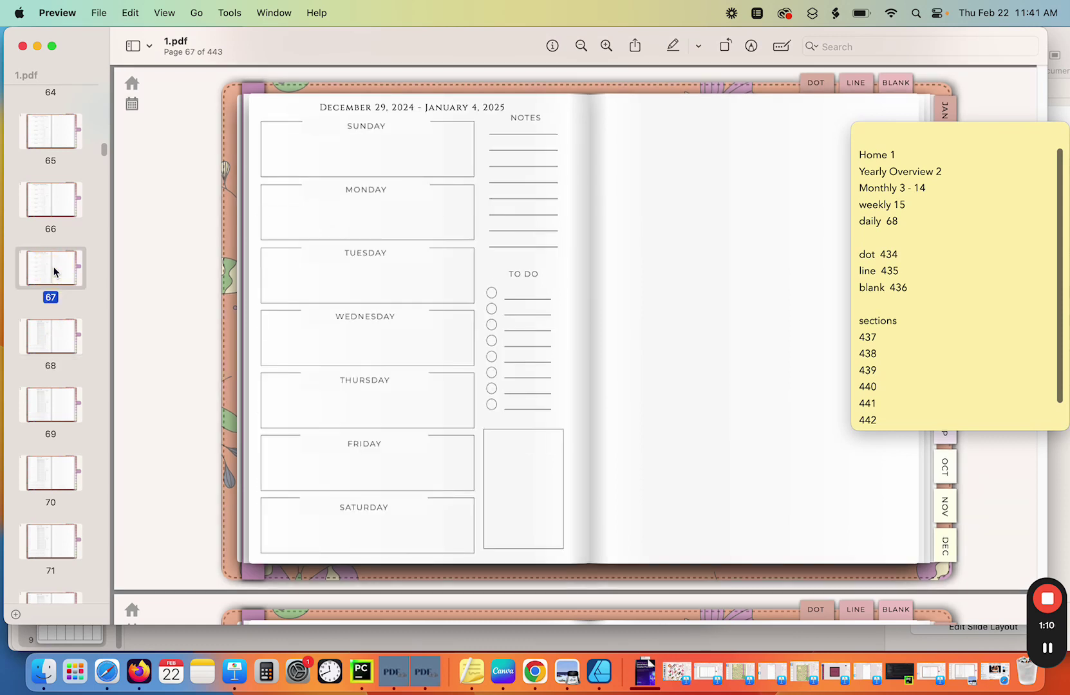
Step: Switch to the Baby Linkr CSV creator and choose the Desktop folder Planner 1 Landscape/Botanik 2/Sunday Start/Linking as the weekly save location
click(394, 676)
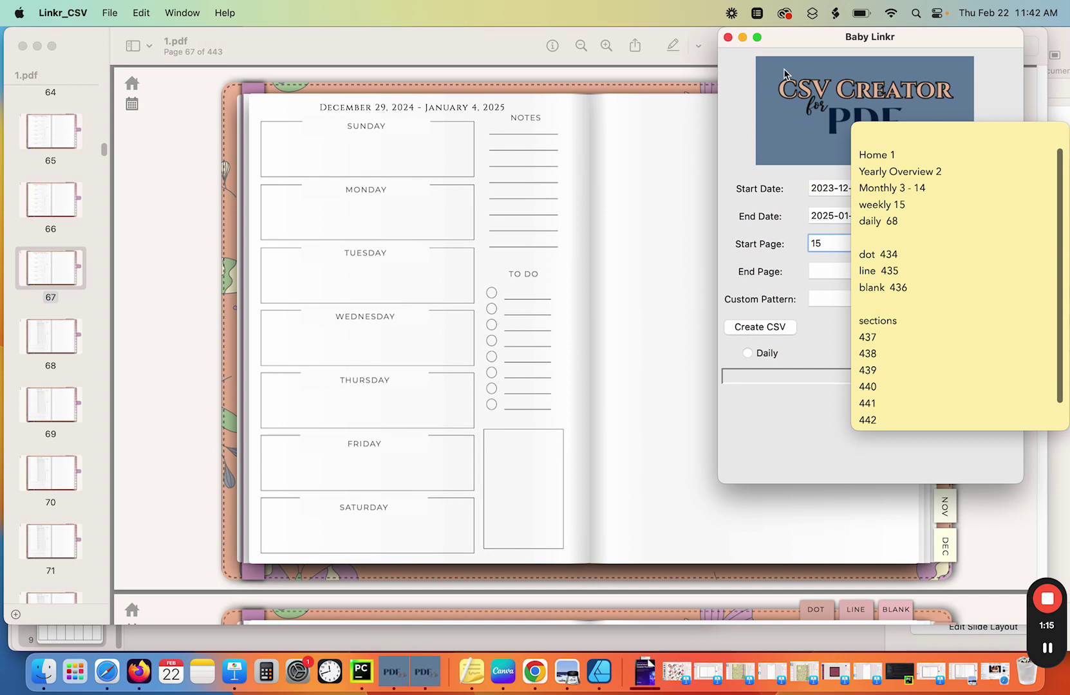
drag(803, 45, 356, 96)
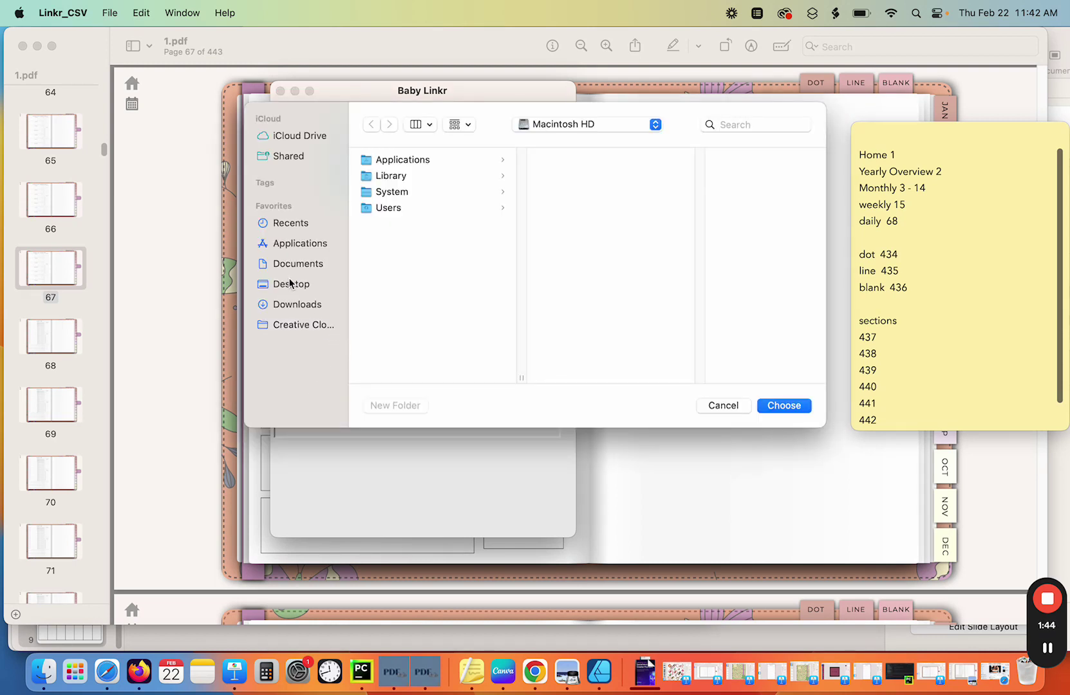
click(290, 284)
drag(522, 180, 526, 287)
click(451, 233)
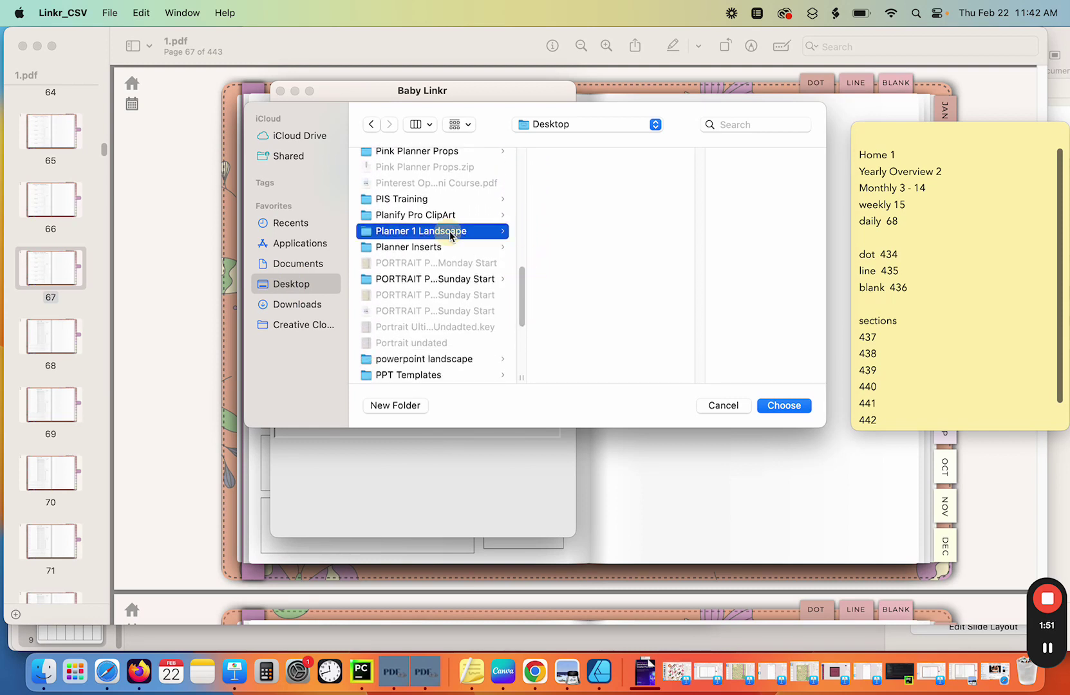
click(579, 174)
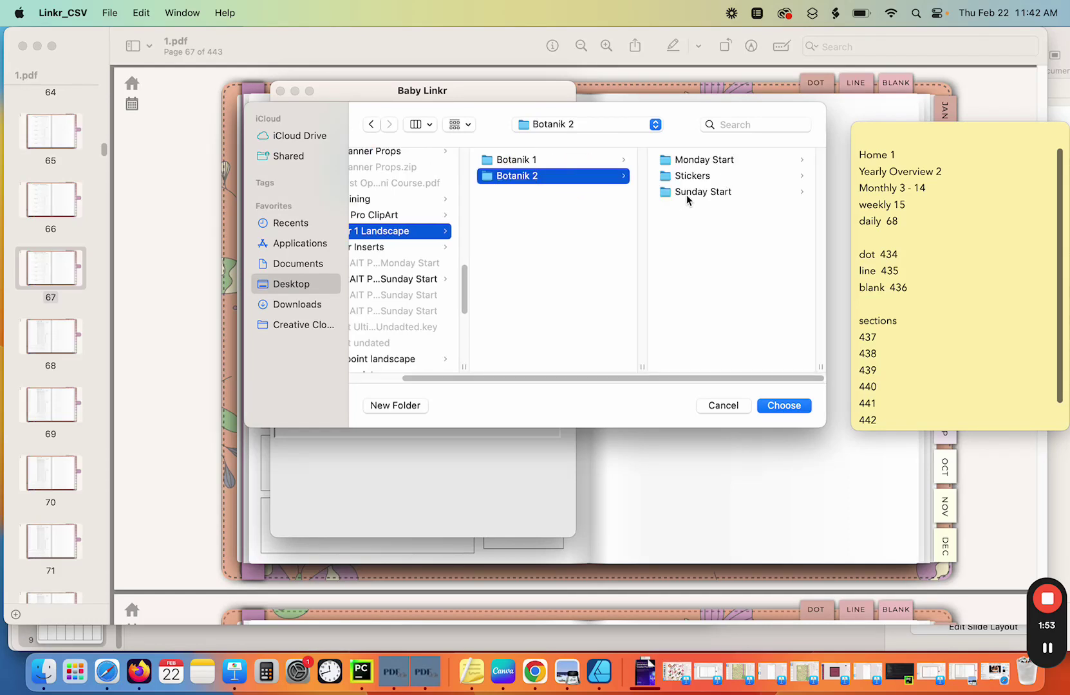
click(687, 195)
click(696, 182)
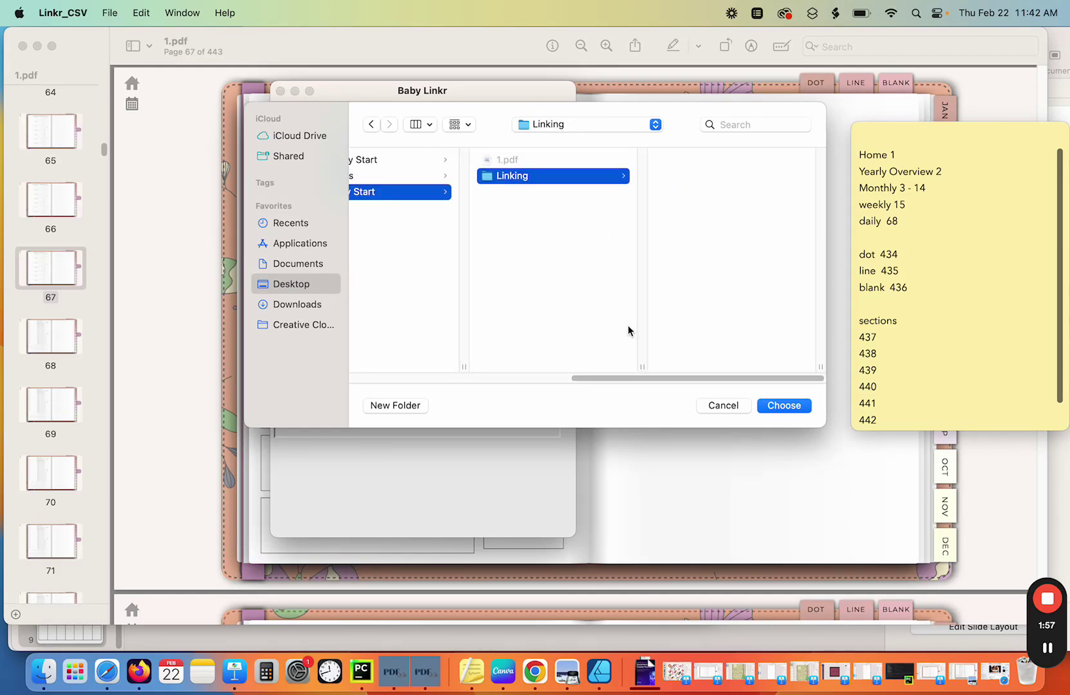
Step: Create a folder named Weekly inside Linking and save the weekly CSV files in it
click(394, 404)
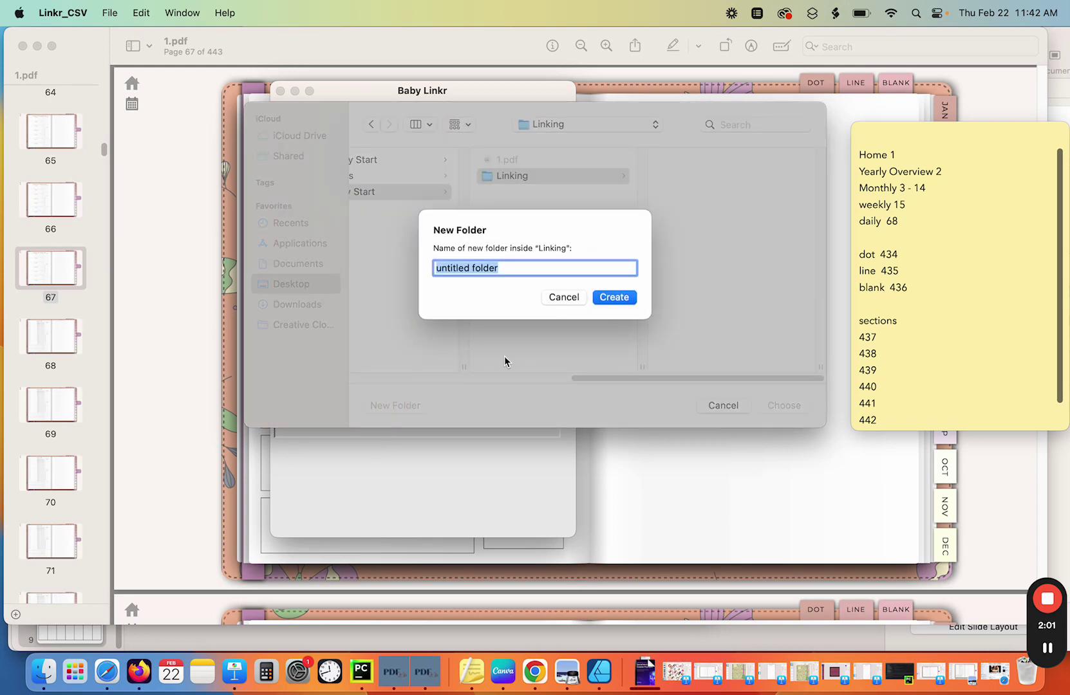
text(Weekly)
key(Return)
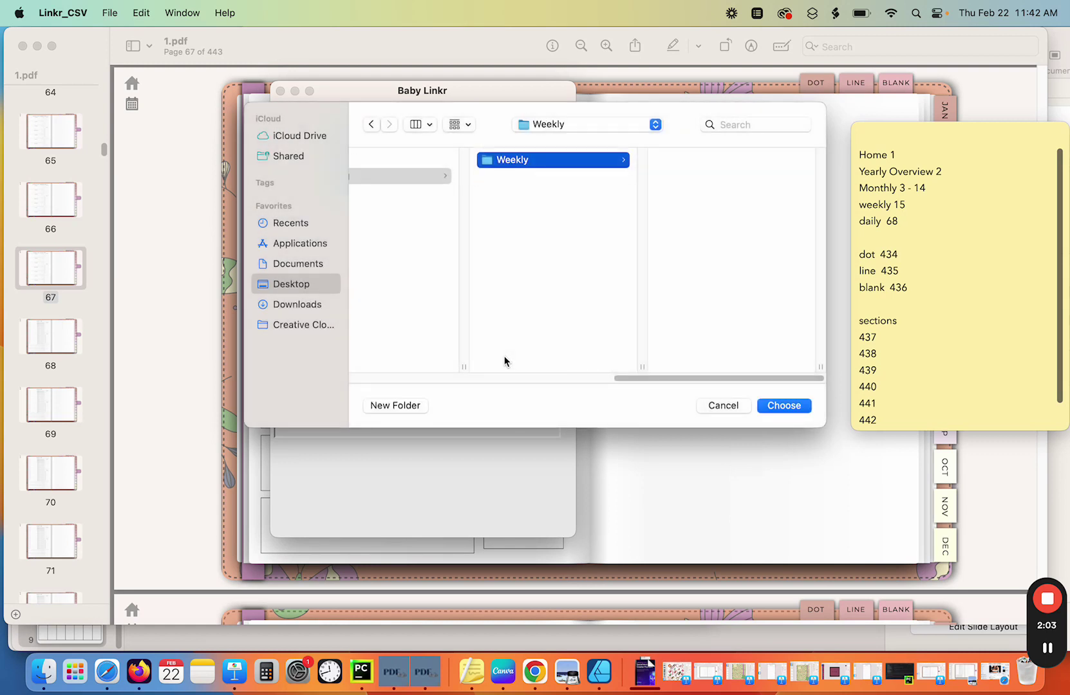
click(796, 407)
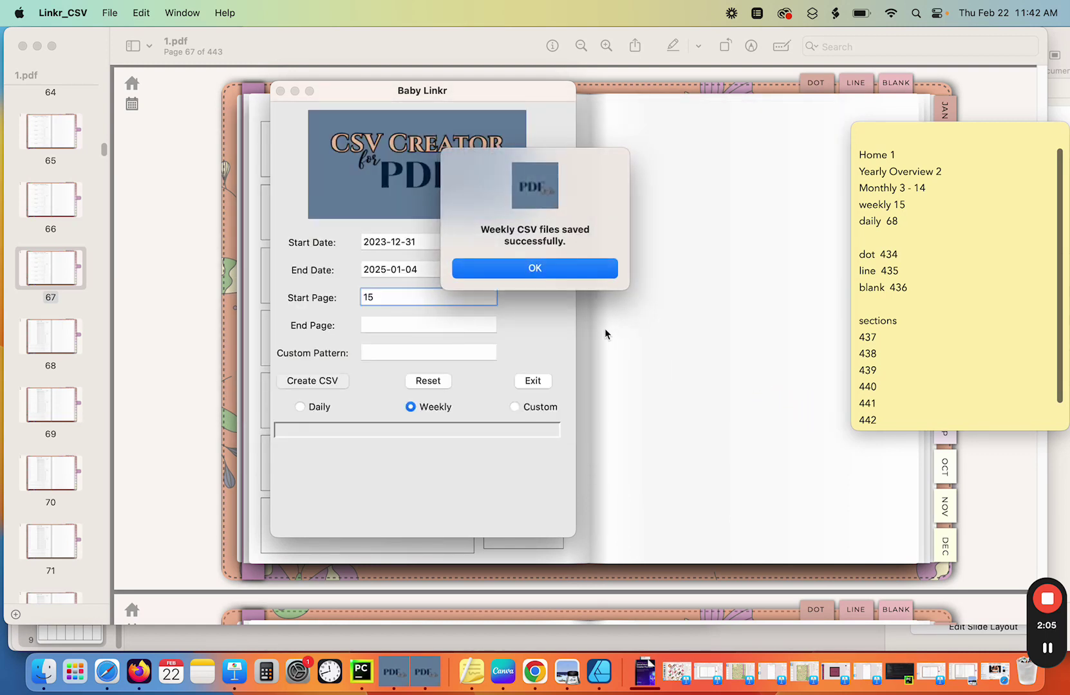
click(548, 269)
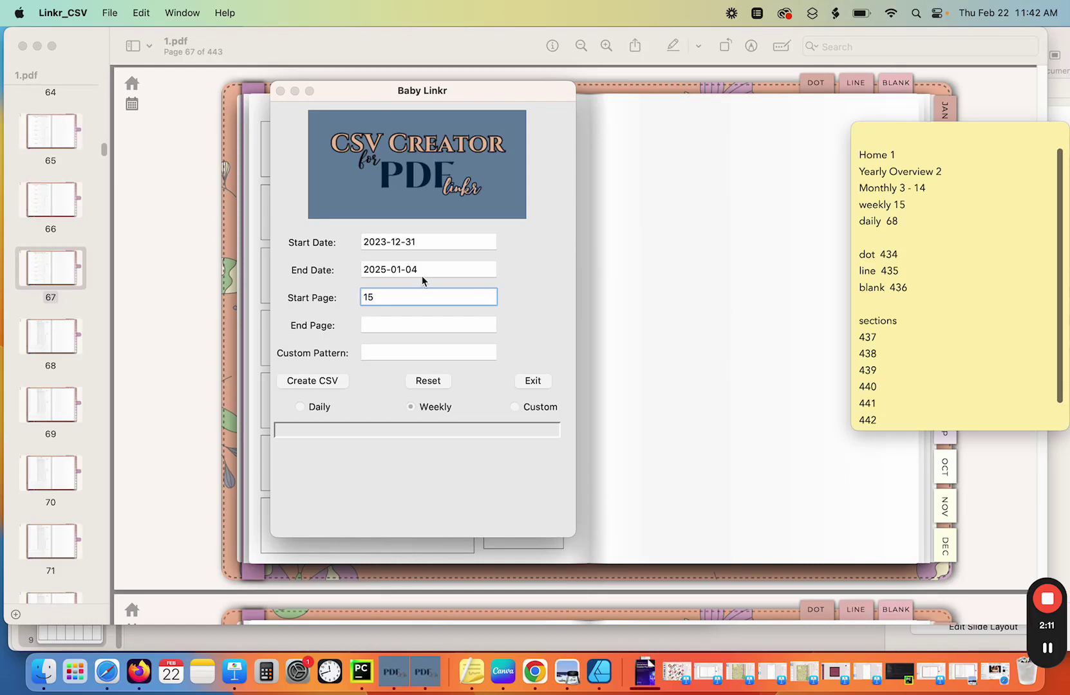
Step: Set the start date to 2024-01-01 and the end date to 2024-12-31
click(420, 244)
drag(421, 241, 329, 245)
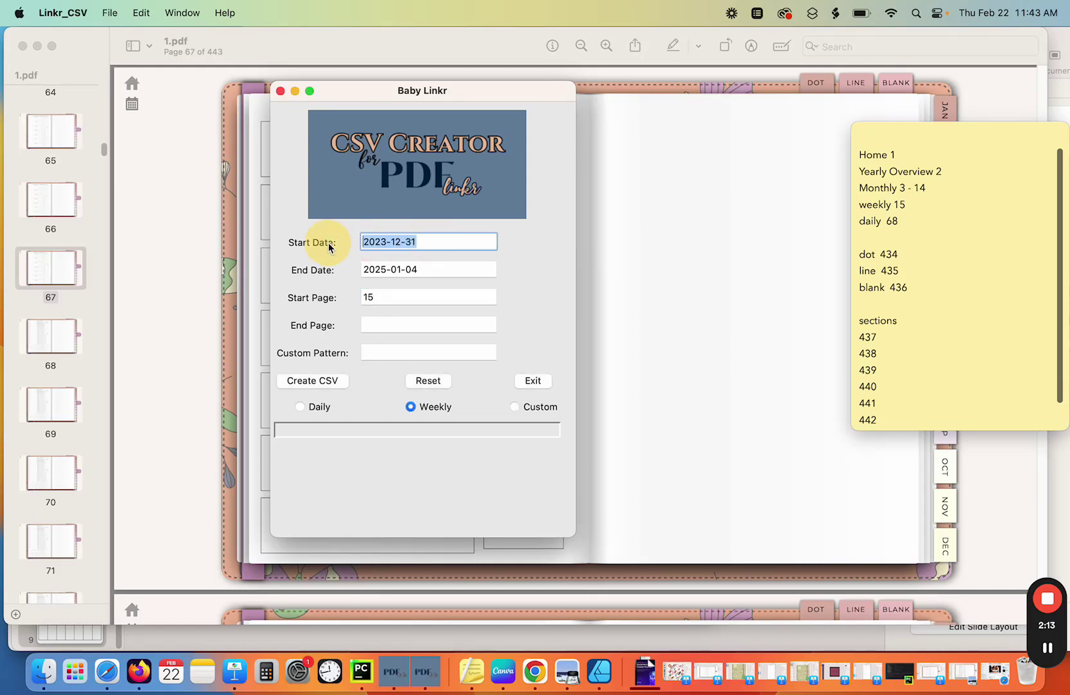
text(2024-)
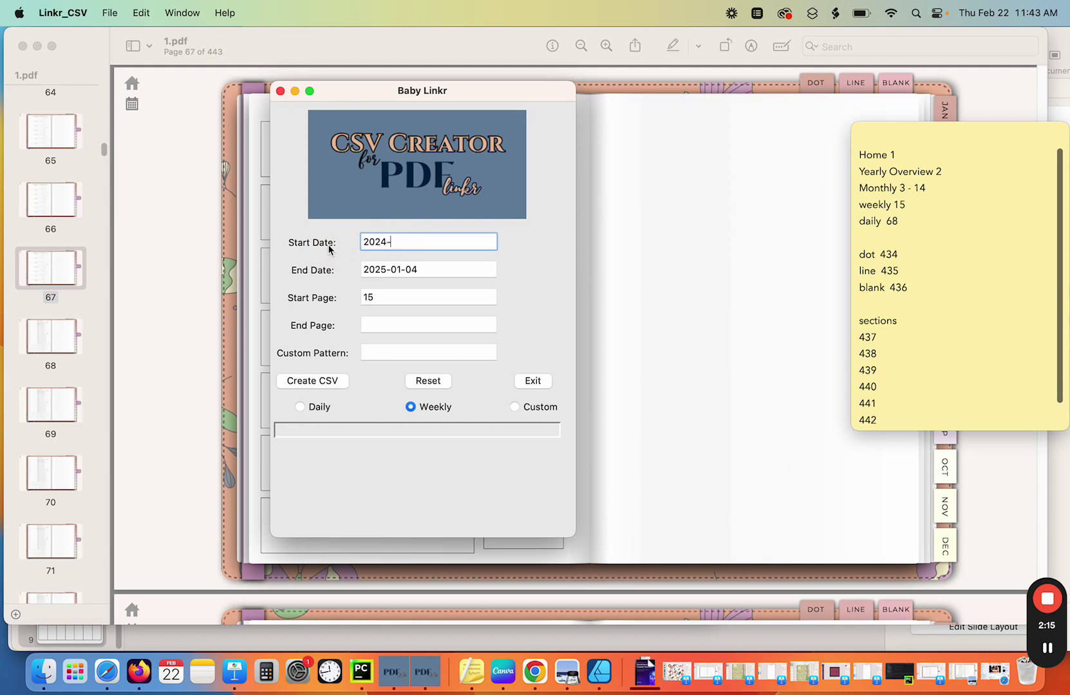
text(01-01)
click(433, 268)
drag(433, 268, 318, 267)
text(2024-)
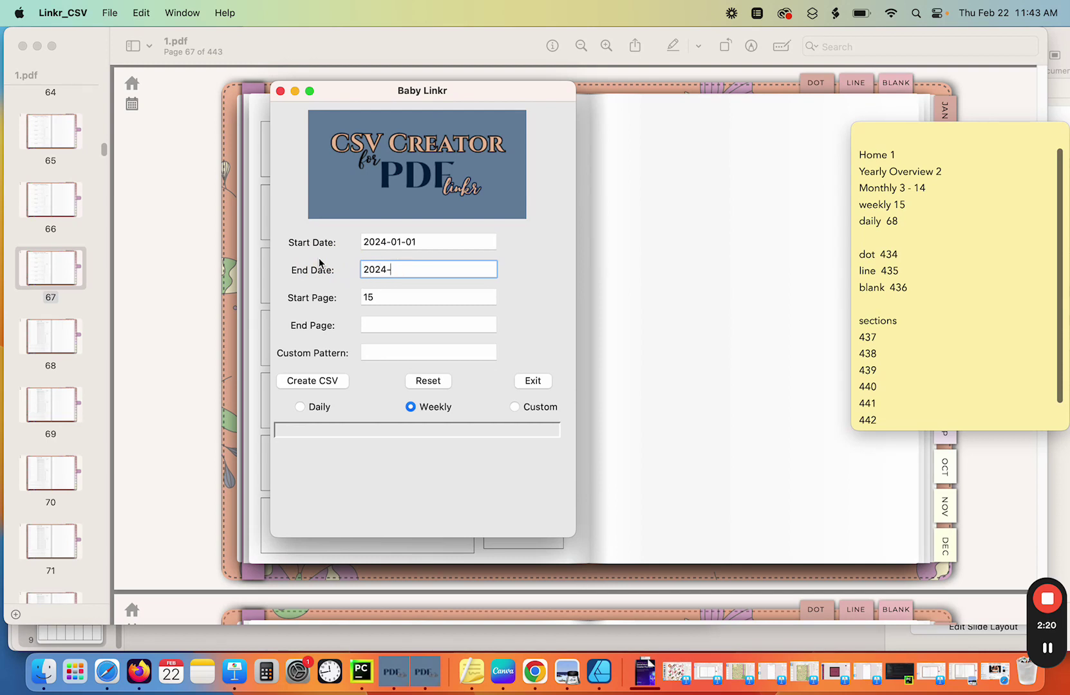
text(12-31)
Step: Set the start page to 68 and select the Daily CSV type
drag(390, 297, 331, 297)
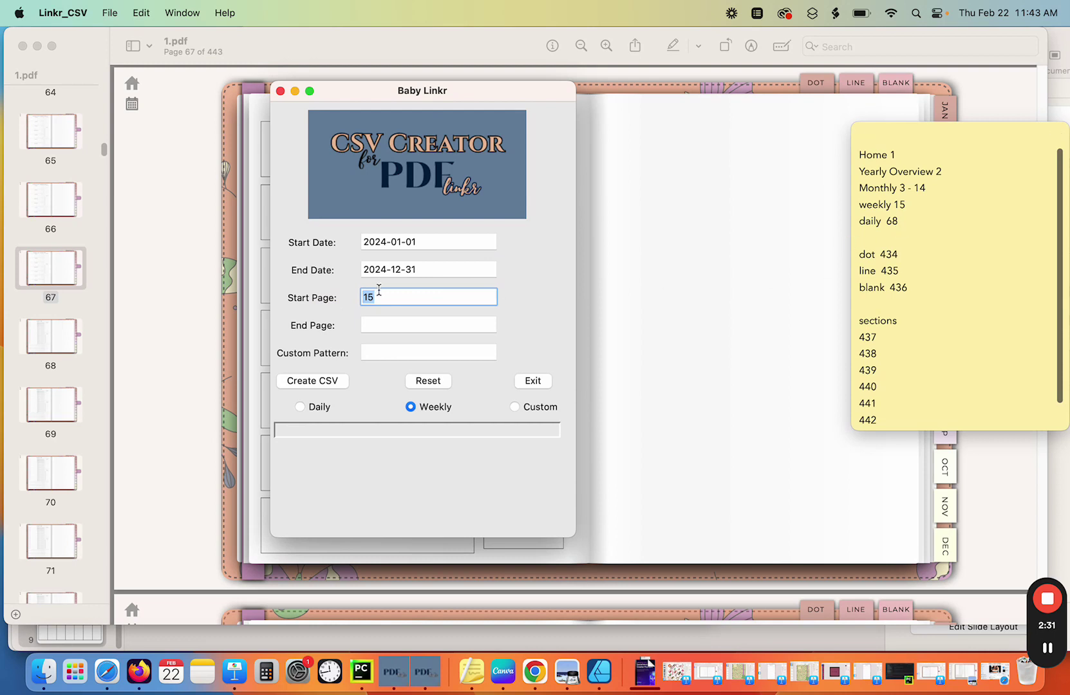
text(68)
click(299, 407)
Step: Start creating the daily CSV and browse from the Desktop to Planner 1 Landscape/Botanik 2/Sunday Start/Linking
click(311, 381)
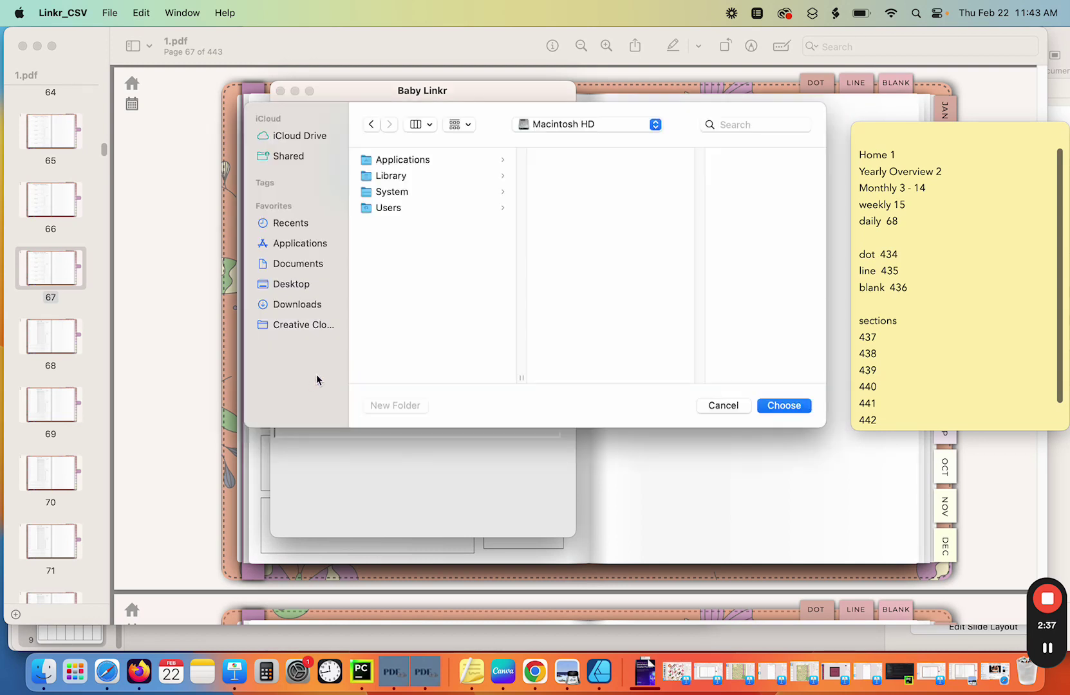
click(295, 285)
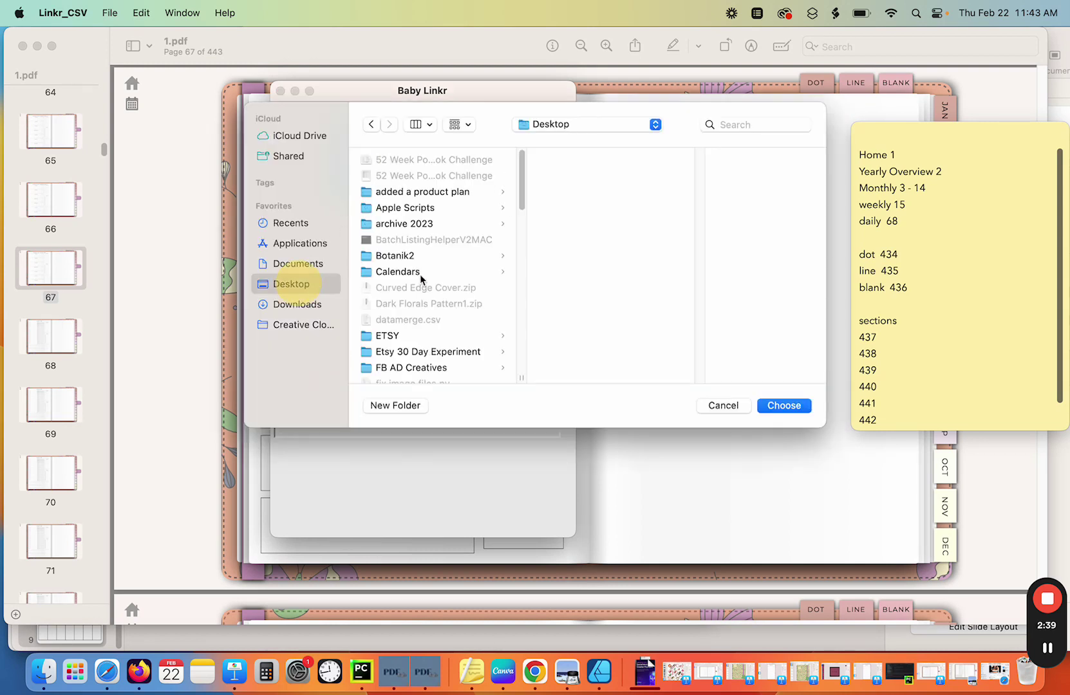
drag(518, 172, 523, 290)
click(461, 209)
click(585, 177)
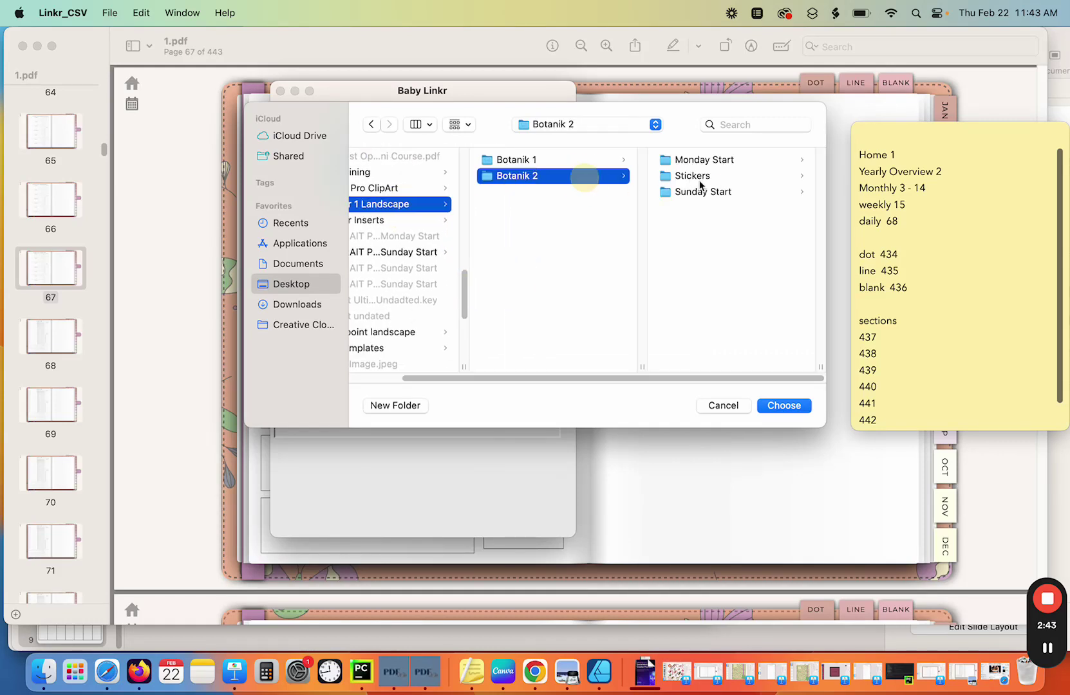
click(704, 193)
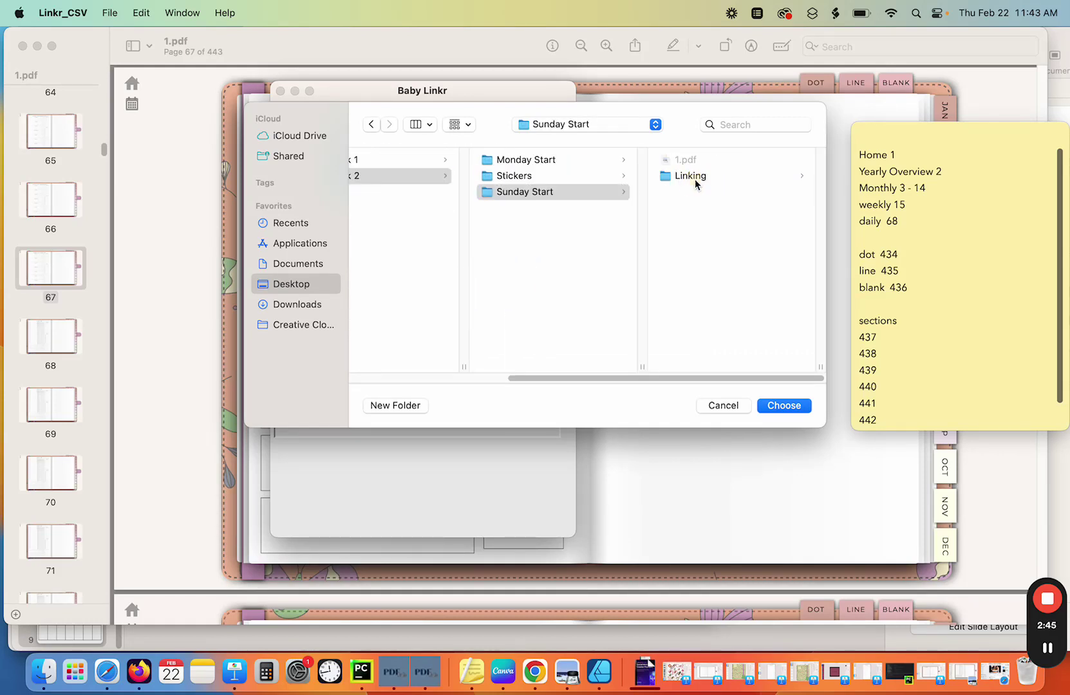
click(695, 182)
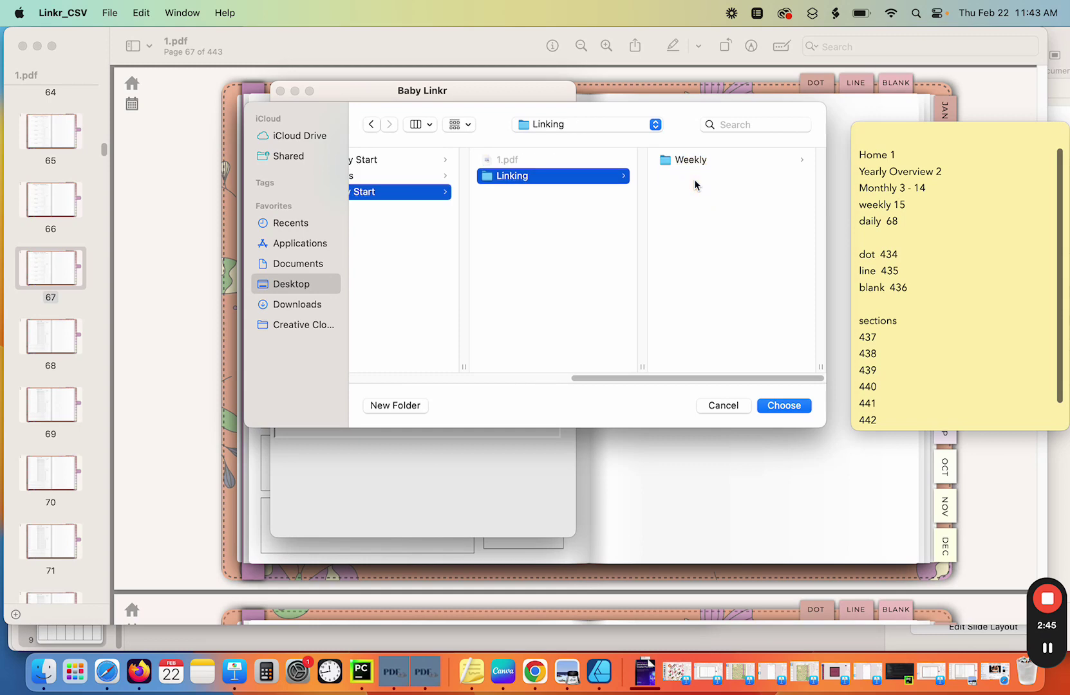
Step: Create a folder named Daily inside Linking and save the daily CSV files in it
click(390, 406)
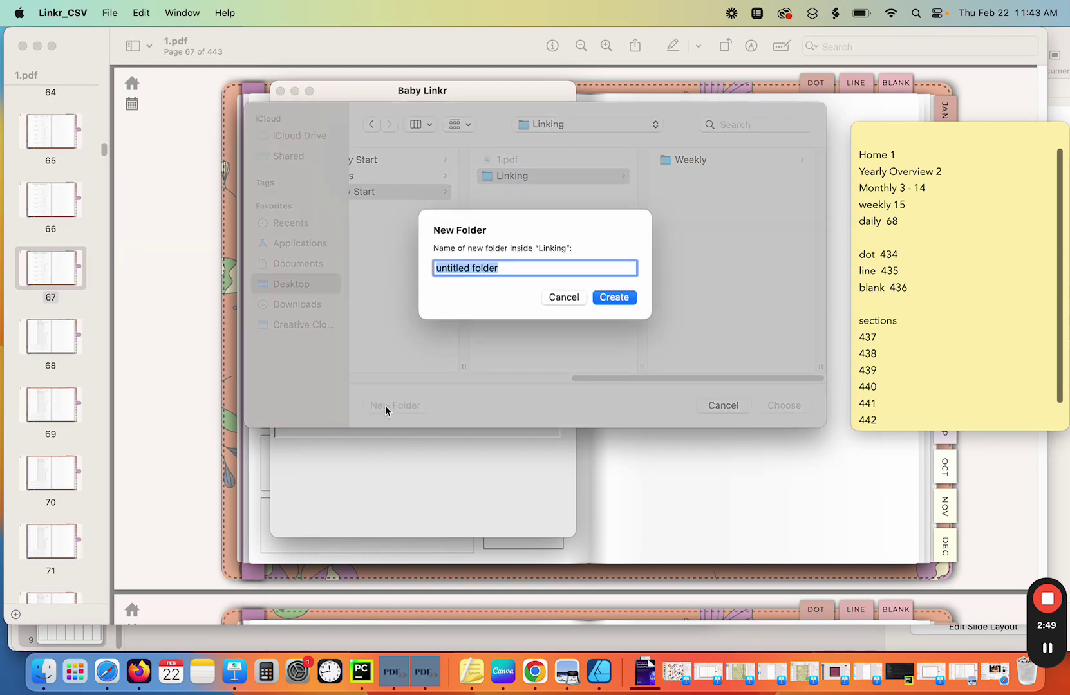
text(Daily)
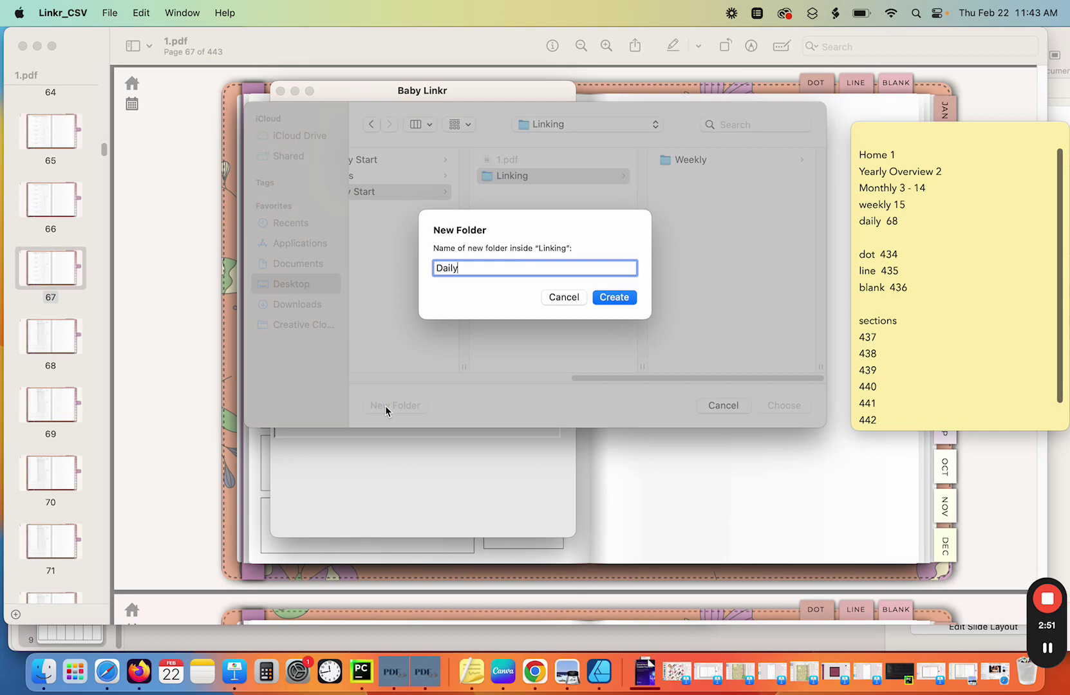
key(Return)
click(776, 407)
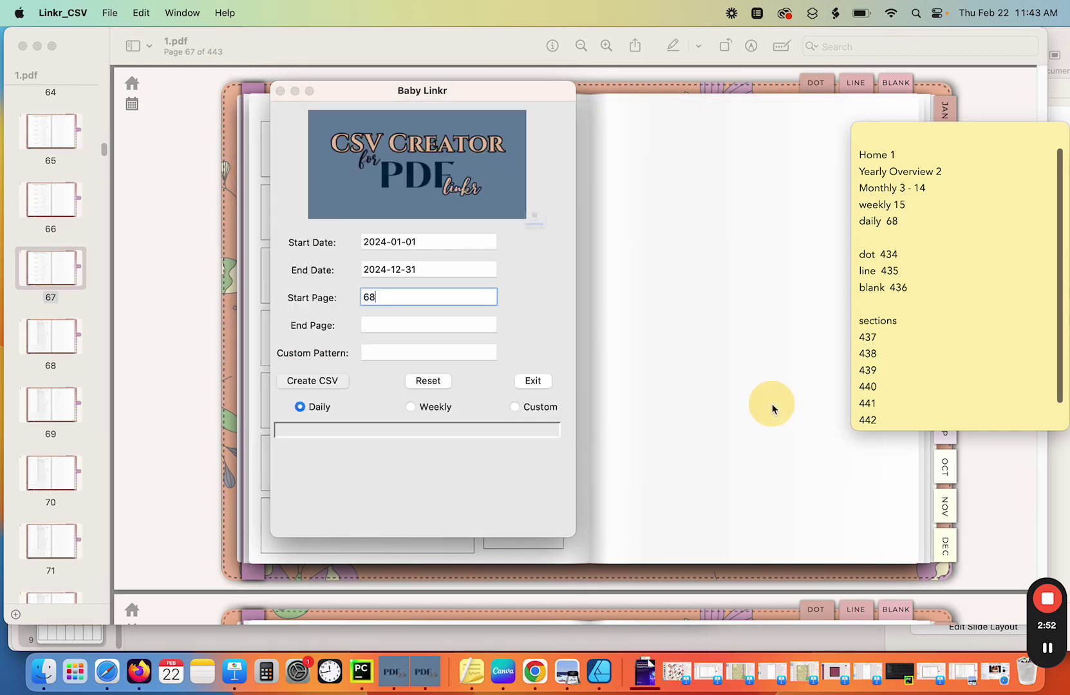
click(554, 272)
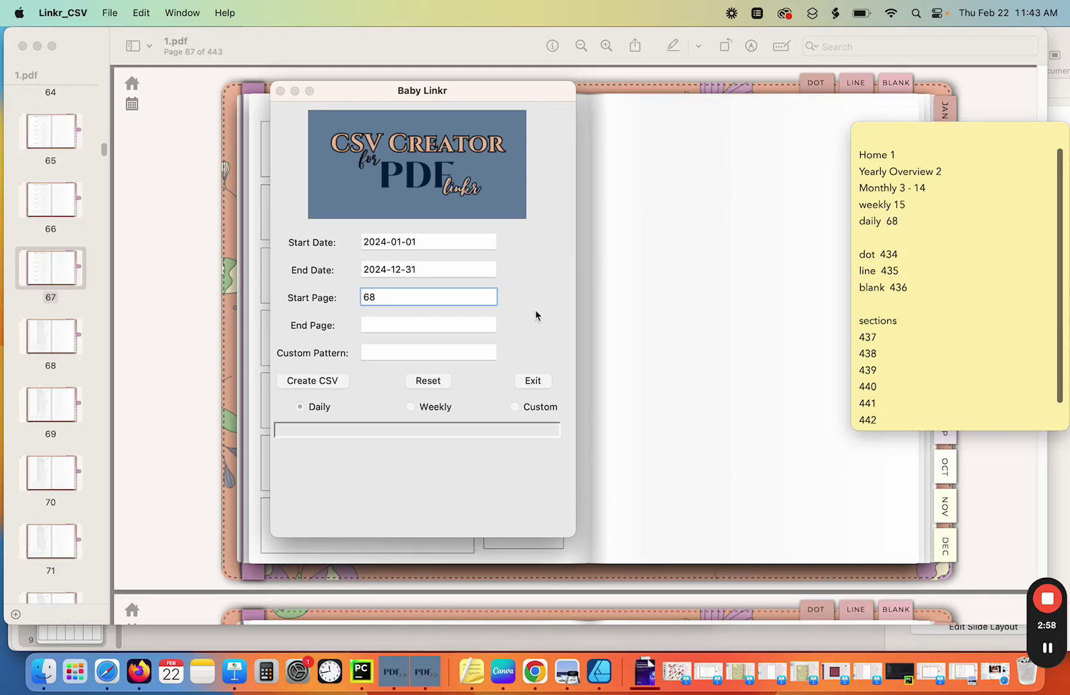
Step: Return to the planner PDF and move the page-number sticky note away from the month tabs
click(726, 280)
drag(991, 138, 669, 103)
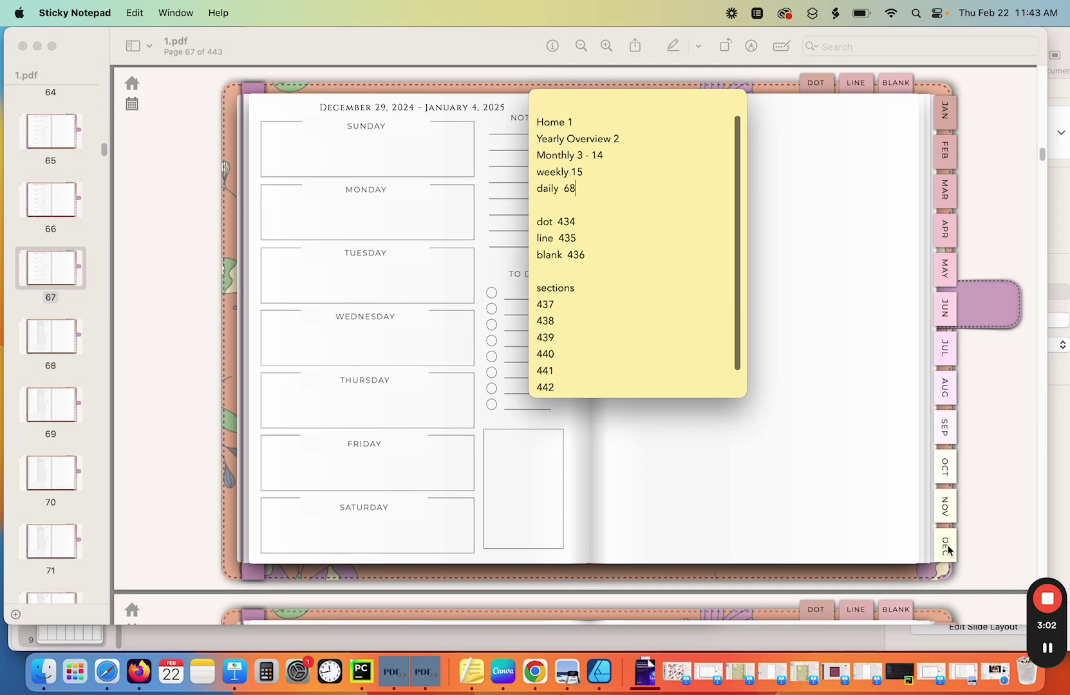
Step: Switch to PDF Linkr, move the page-number sticky note aside and start a new document CSV
click(424, 676)
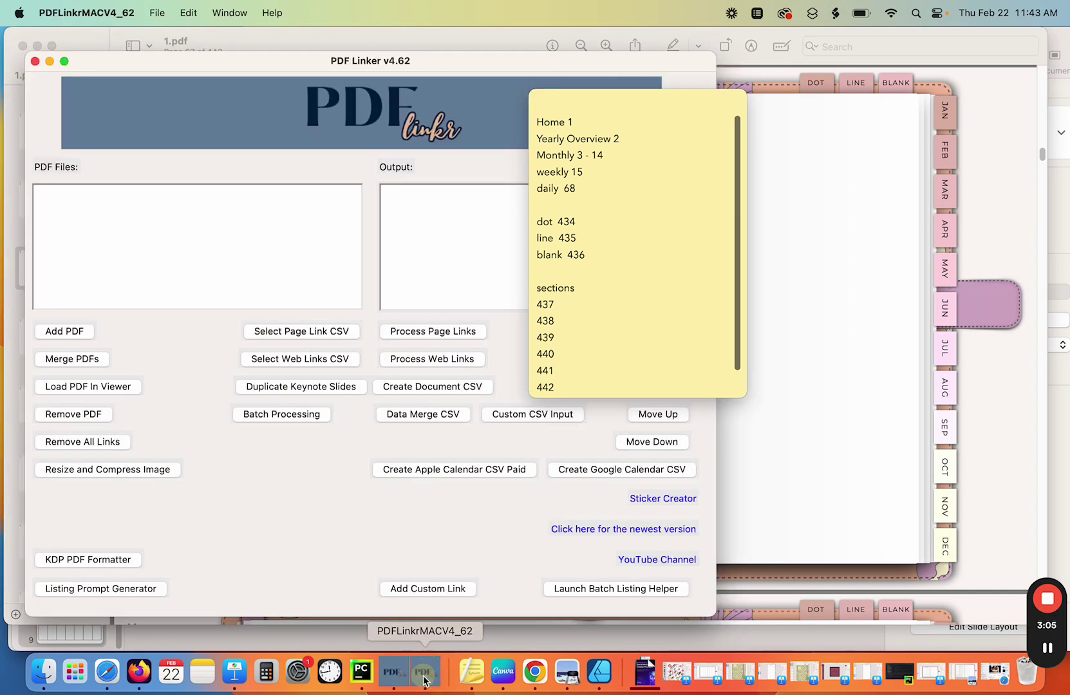
drag(657, 98, 985, 78)
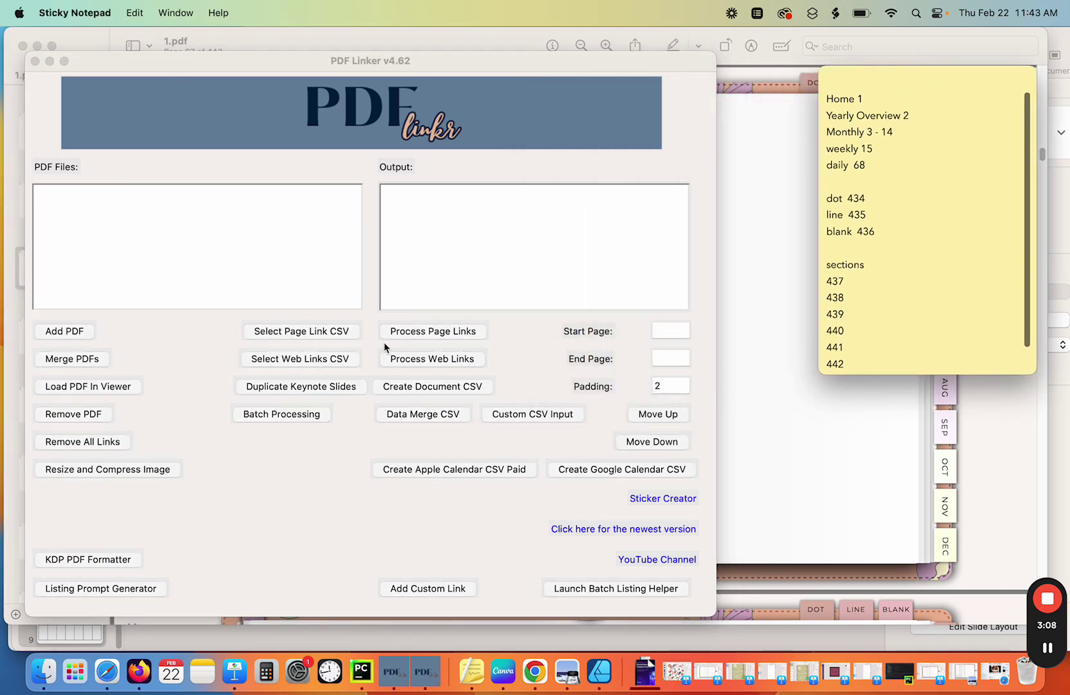
click(422, 387)
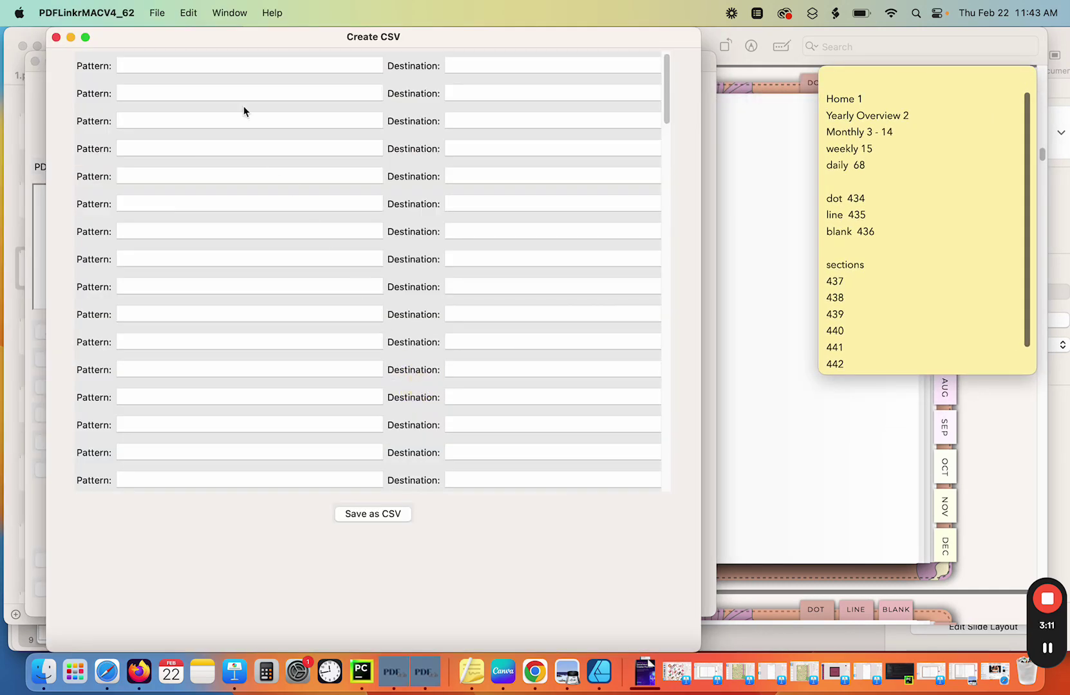
drag(252, 37, 271, 70)
Step: Add the pattern JAN with destination 3, moving the sticky note off the planner's first month tabs
click(164, 103)
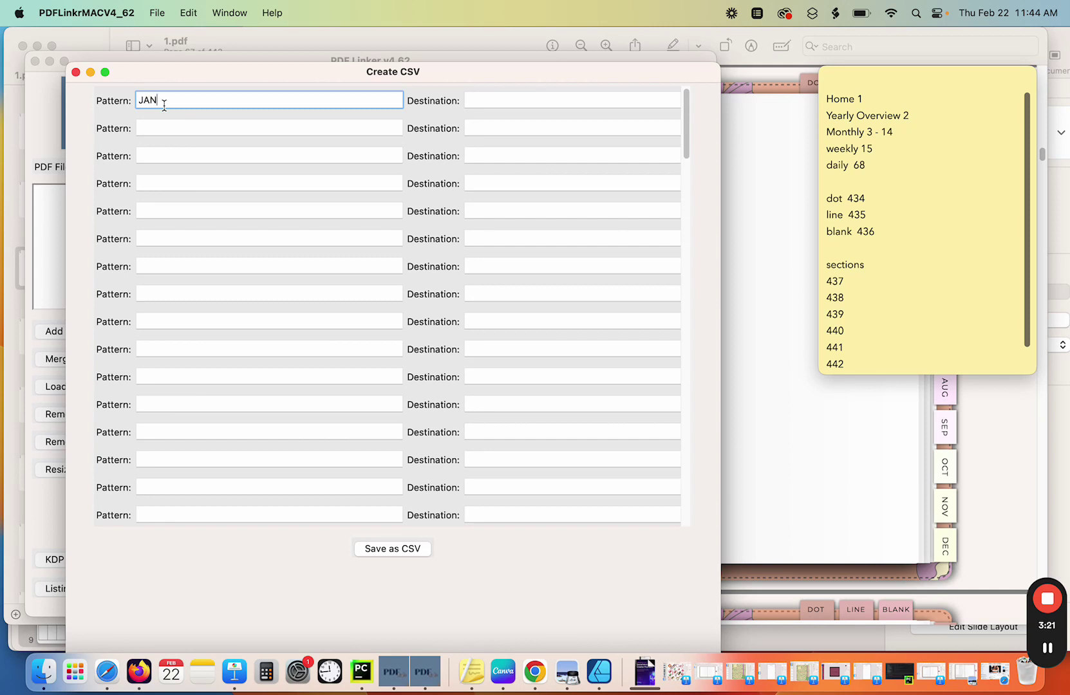
mouse_move(901, 92)
drag(939, 77, 908, 351)
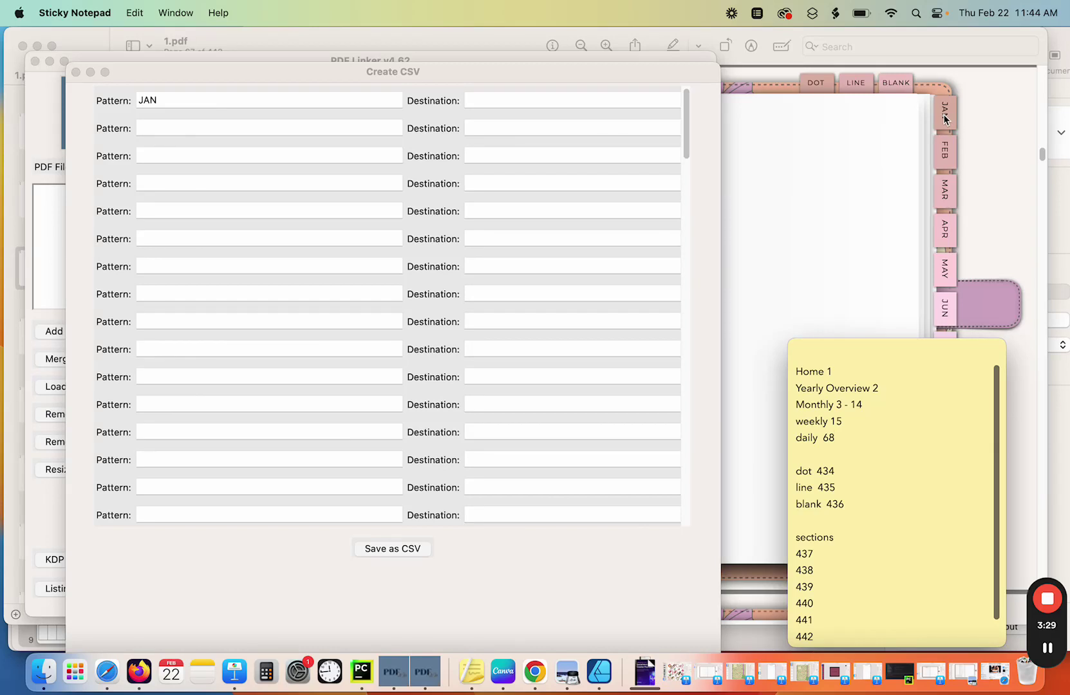
click(477, 102)
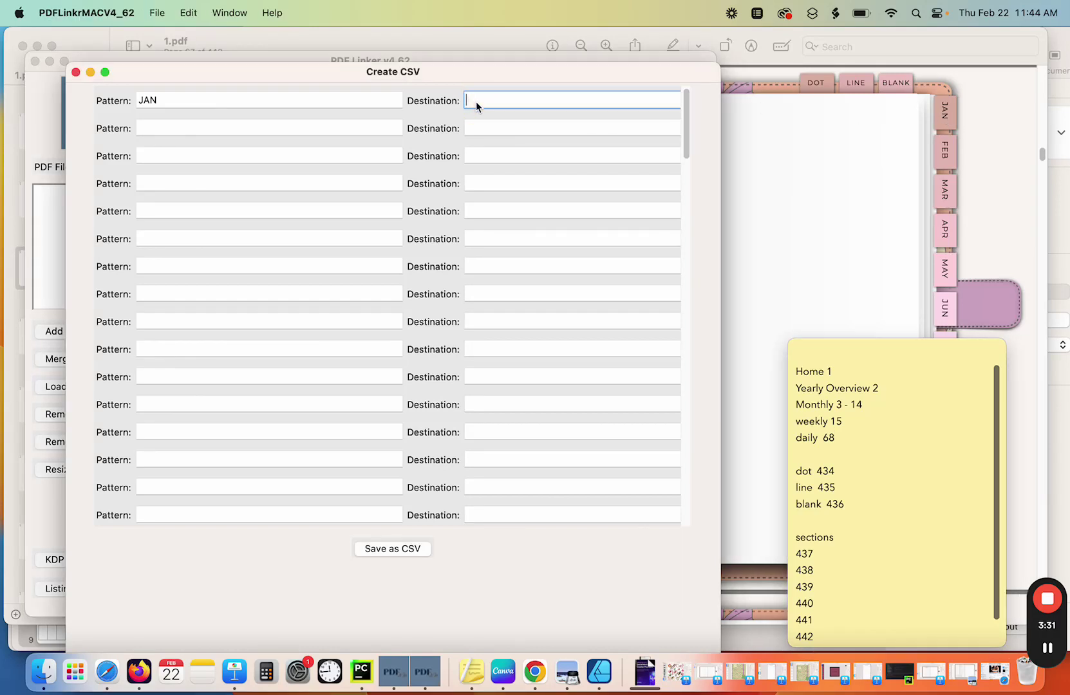
text(3)
Step: Add the patterns FEB with destination 4 and MAR with destination 5
click(246, 123)
text(FEB)
key(Tab)
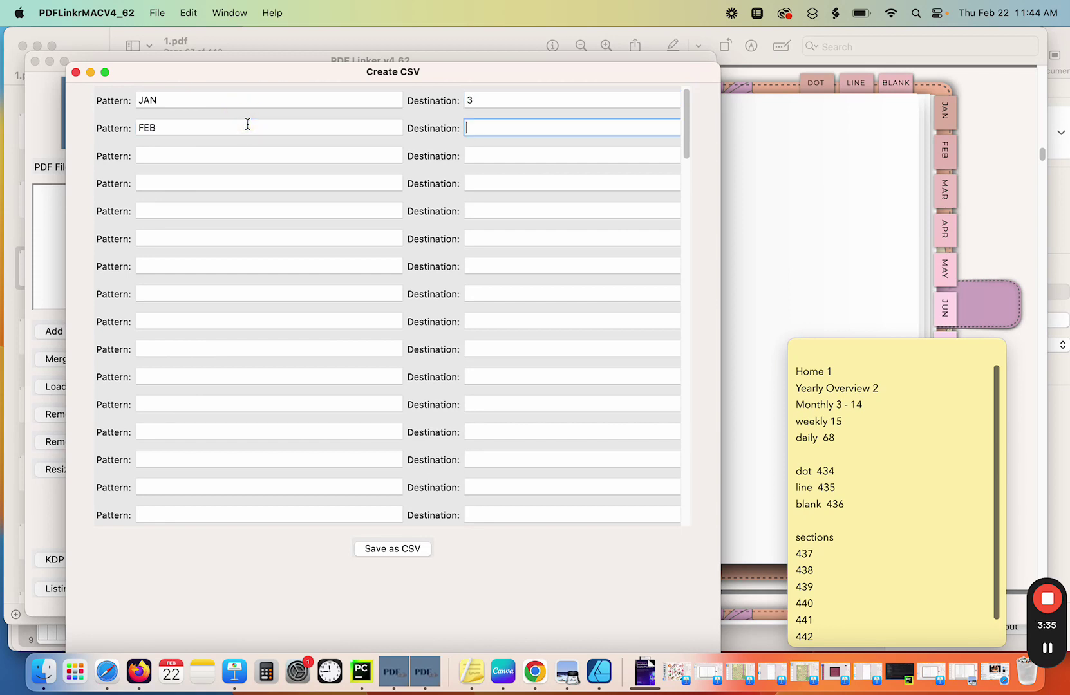
text(4)
key(Tab)
text(MAR)
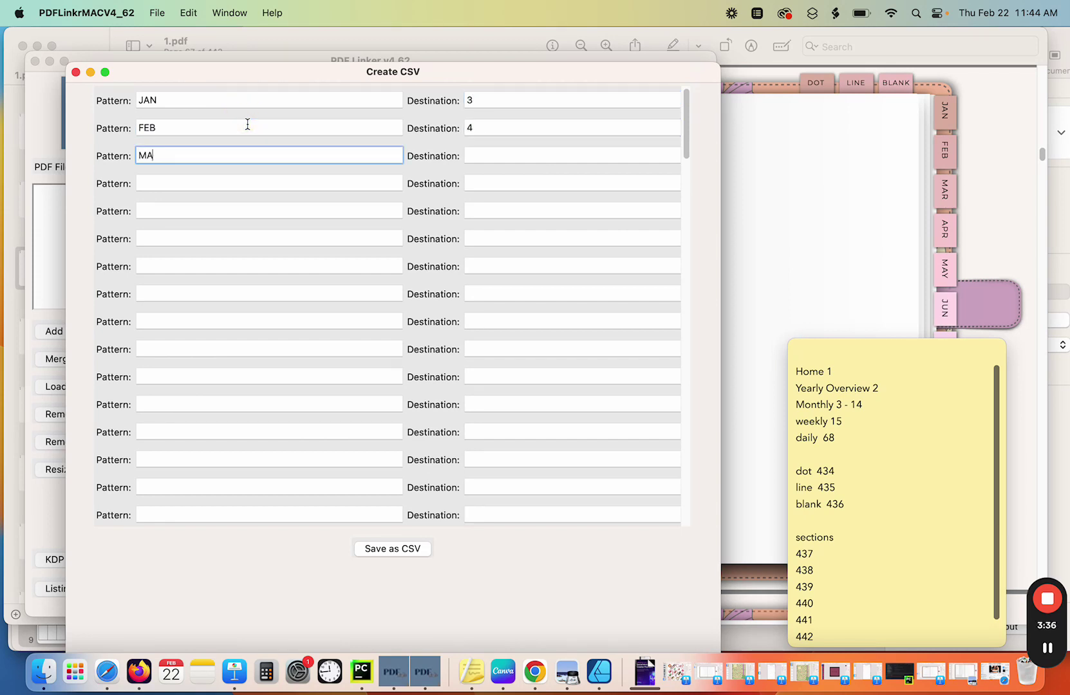
key(Tab)
text(5)
key(Tab)
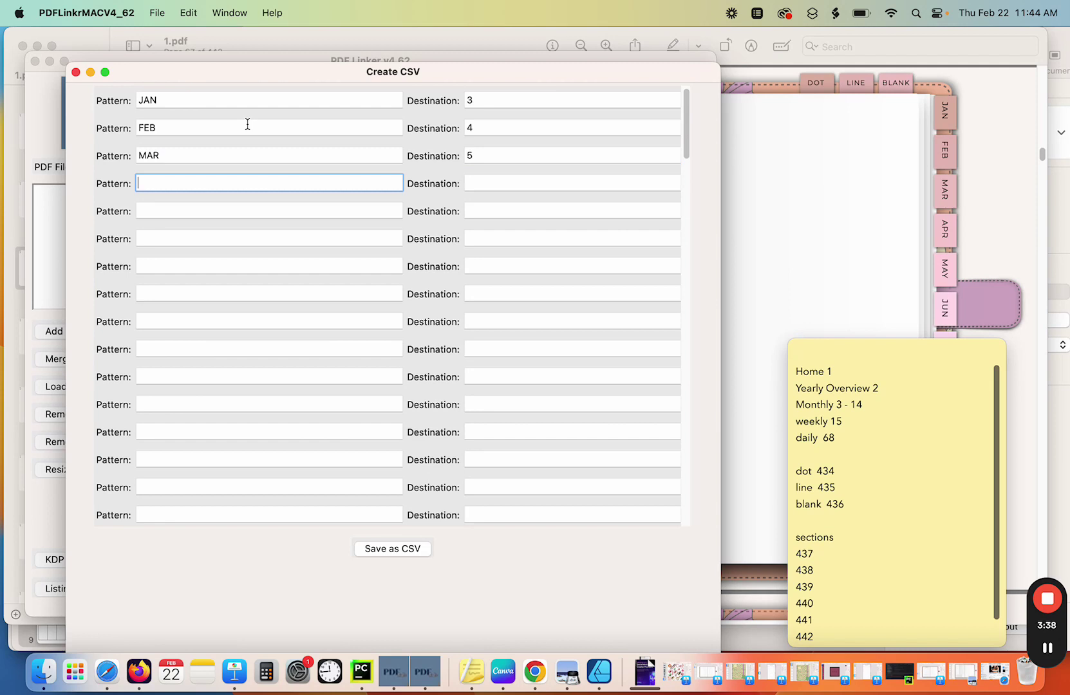
Step: Add the patterns APR with destination 6 and MAY with destination 7
text(APR)
key(Tab)
text(6)
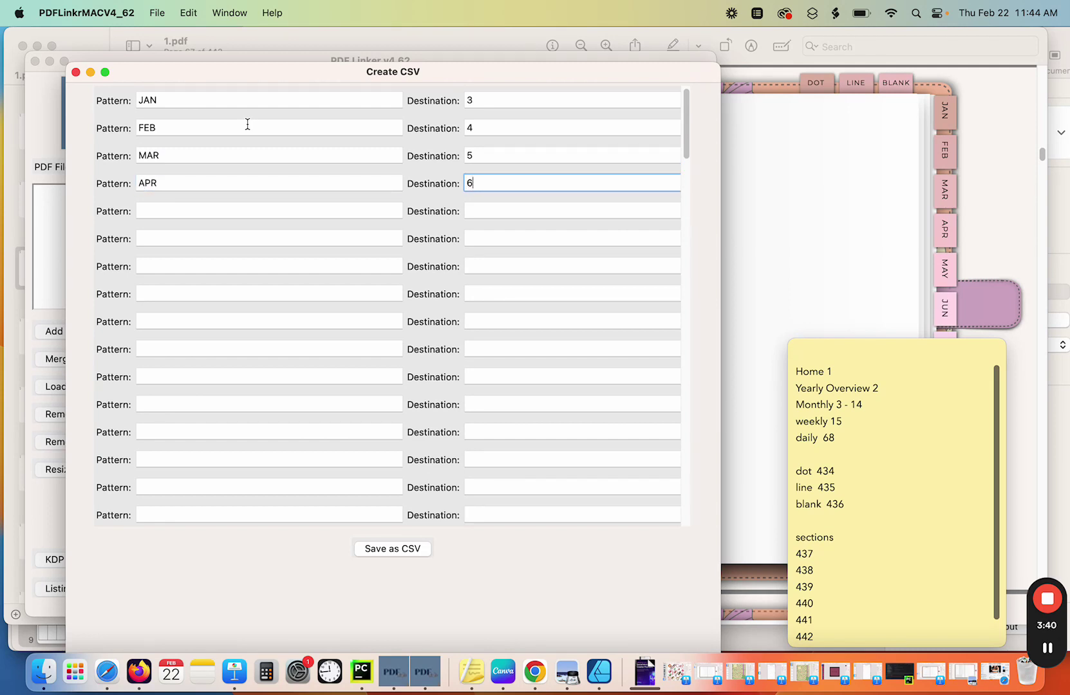
key(Tab)
text(MAY)
key(Tab)
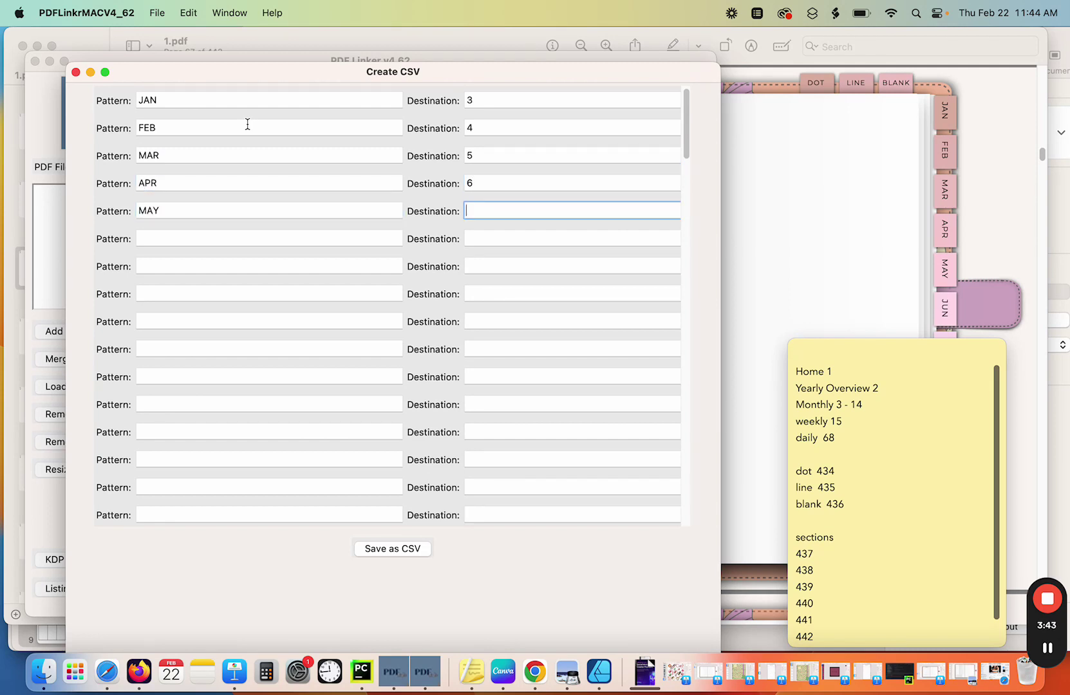
text(7)
key(Tab)
Step: Add the patterns JUN with destination 8 and JUL with destination 9
text(JUN)
key(Tab)
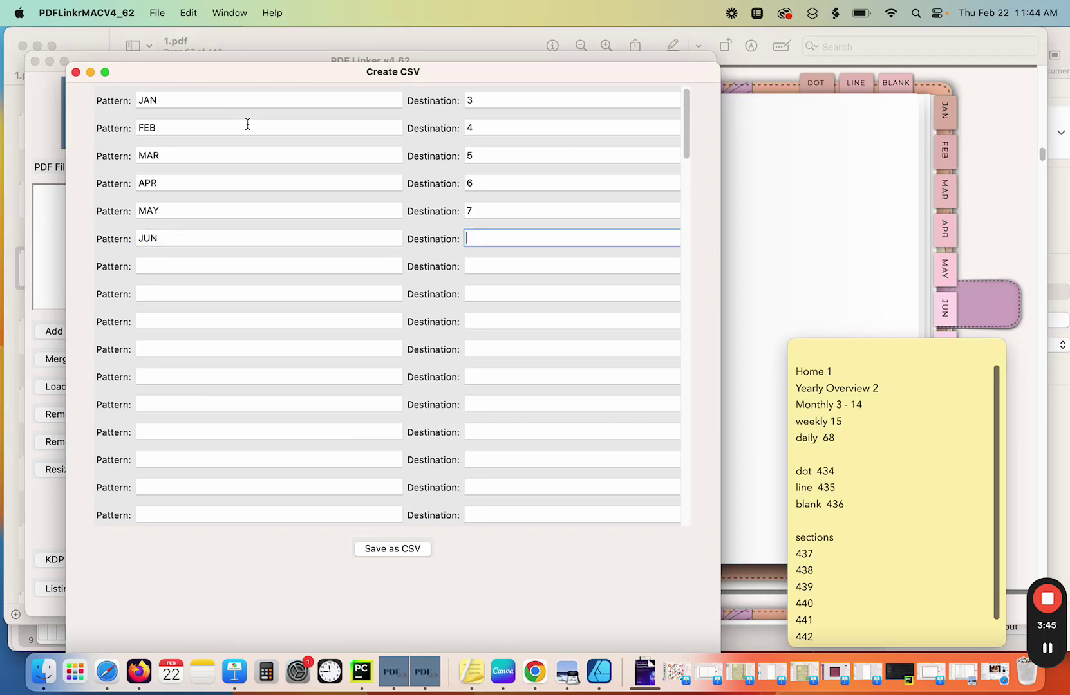
text(8)
key(Tab)
text(JU)
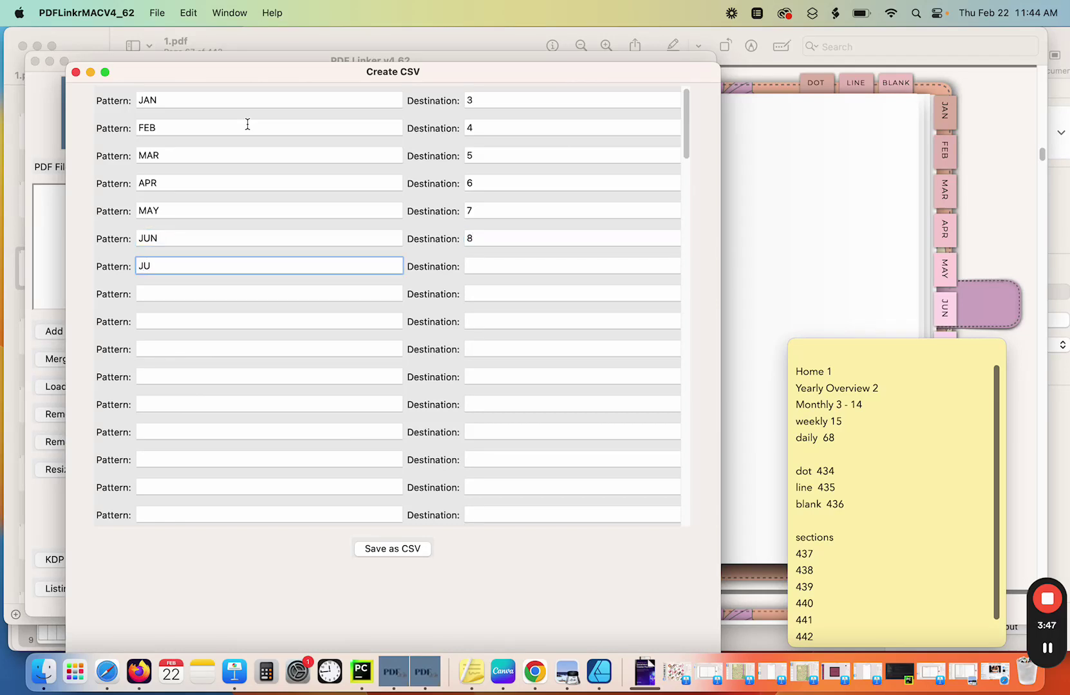
key(Tab)
text(9)
key(Tab)
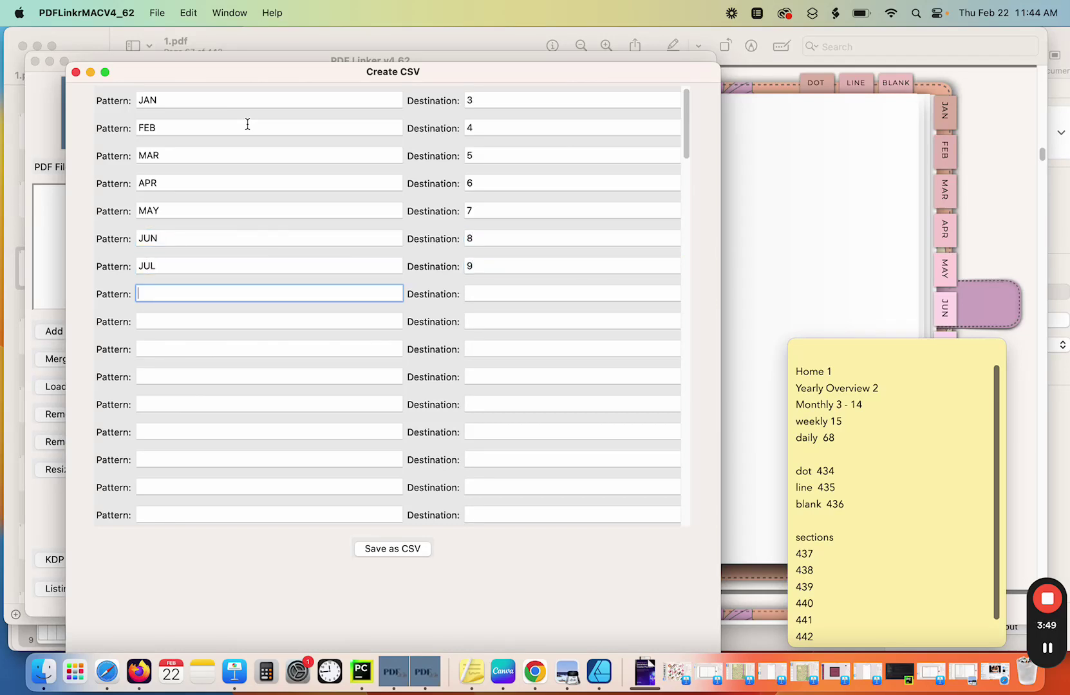
Step: Add the patterns AUG with destination 10 and SEP with destination 11
text(AUG)
key(Tab)
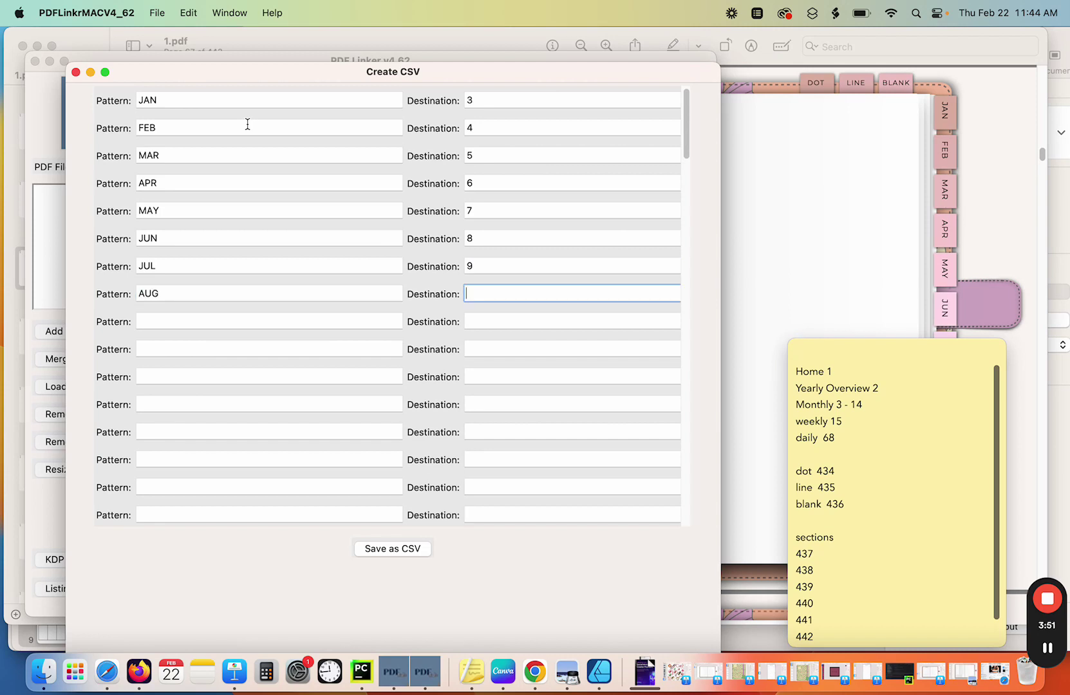
text(10)
key(Tab)
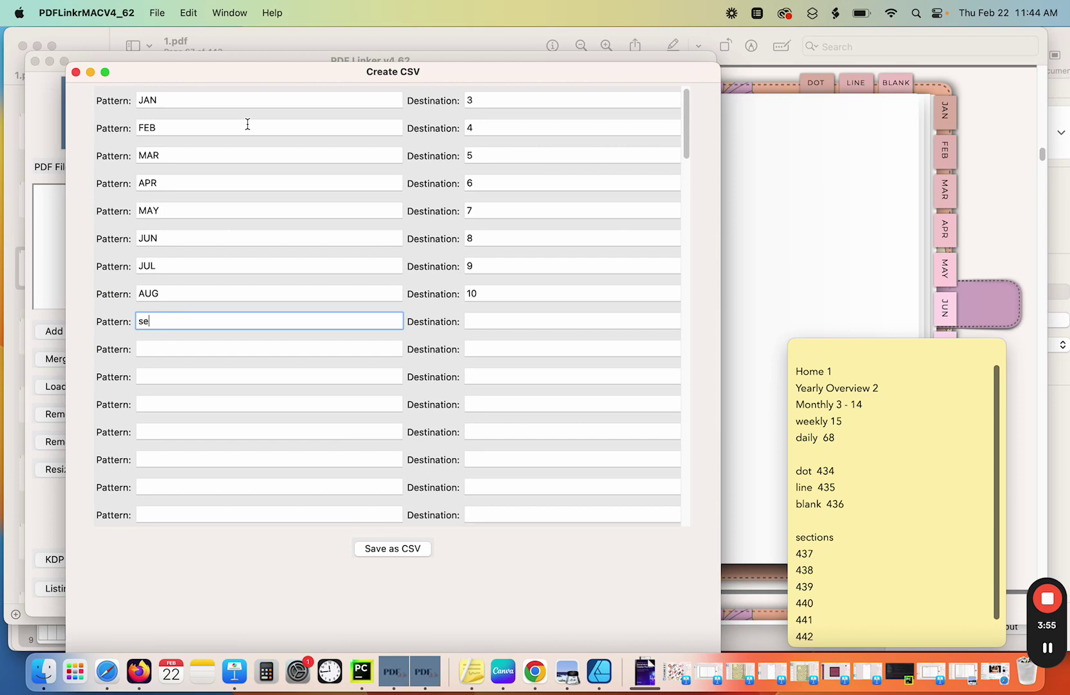
text(SEP)
key(Tab)
text(11)
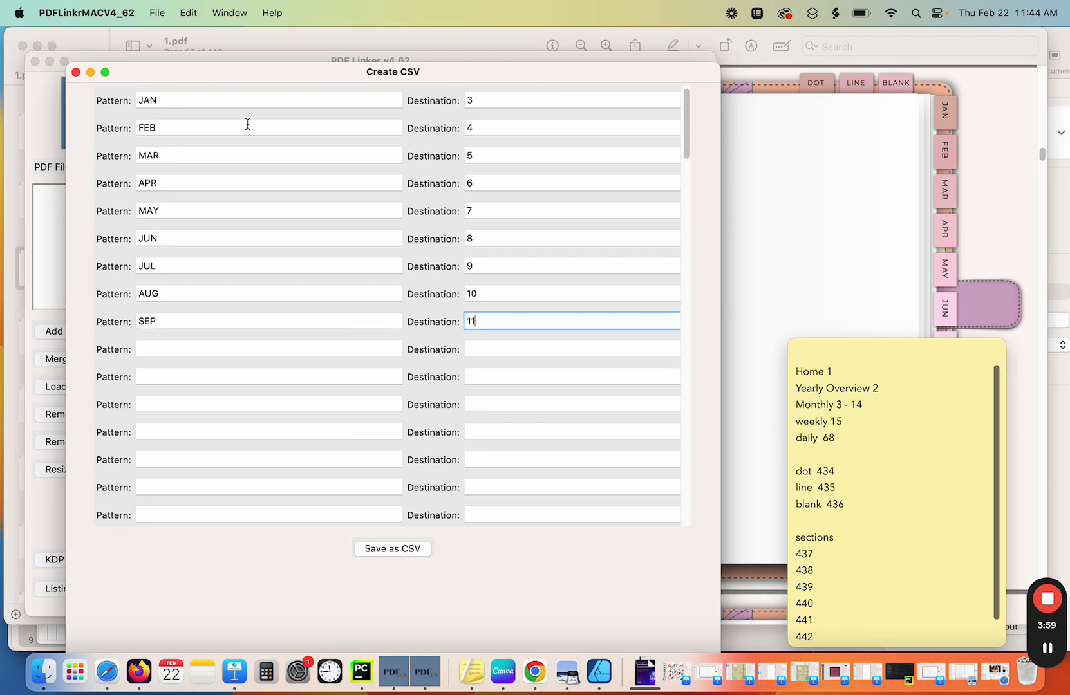
key(Tab)
Step: Add the patterns OCT with destination 12 and NOV with destination 13
text(OCT)
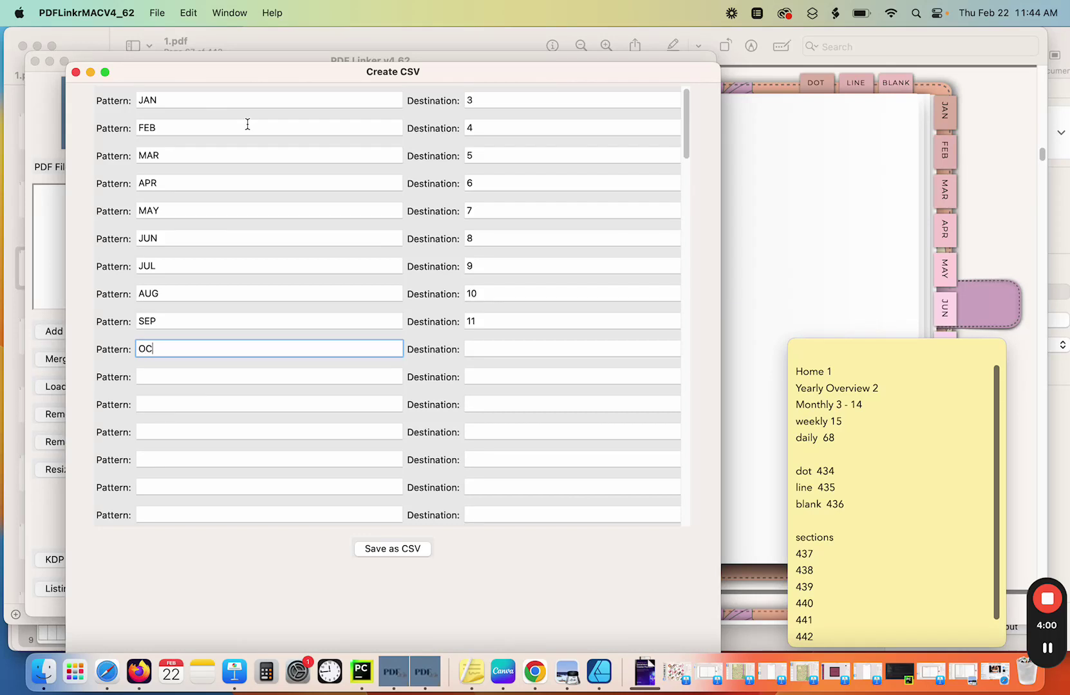
key(Tab)
text(12)
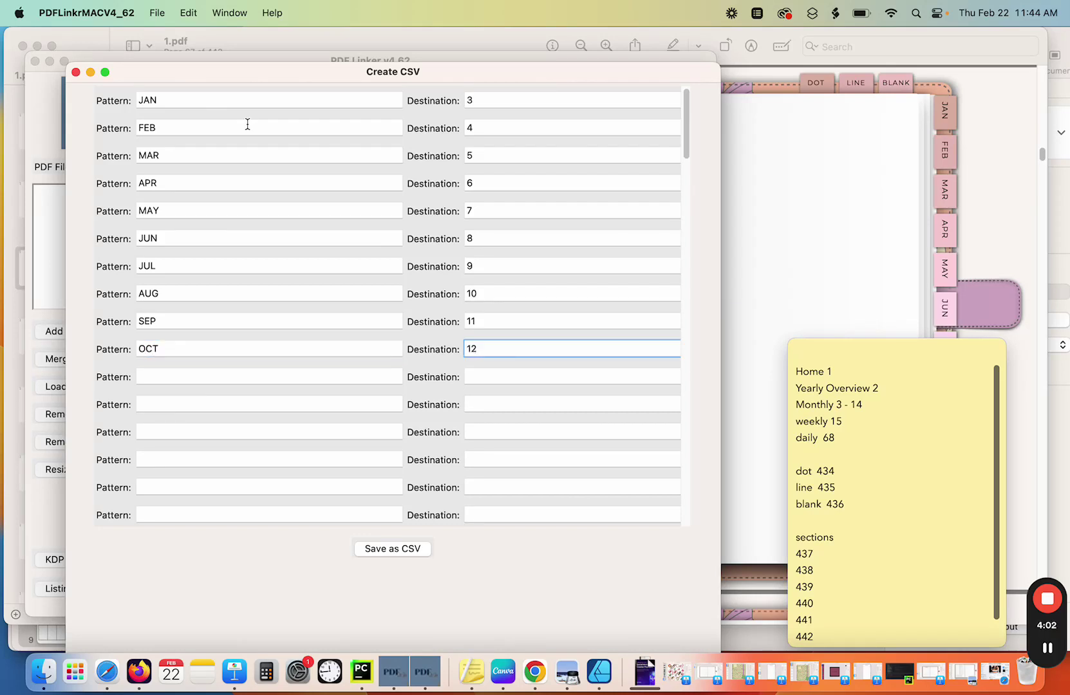
key(Tab)
text(NOV)
key(Tab)
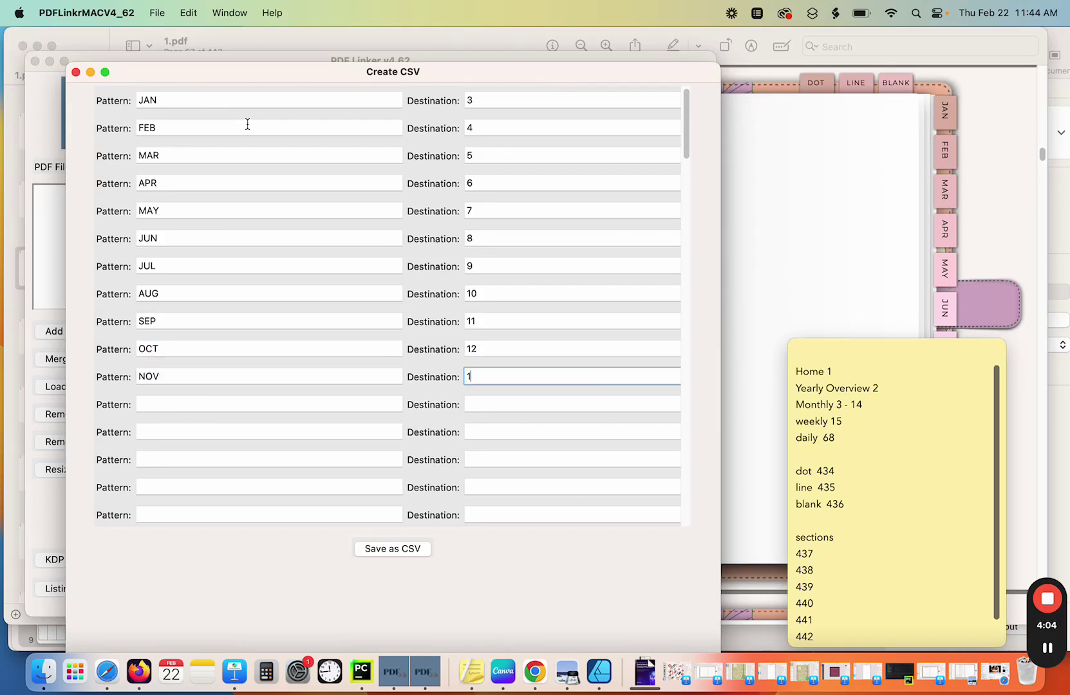
key(Tab)
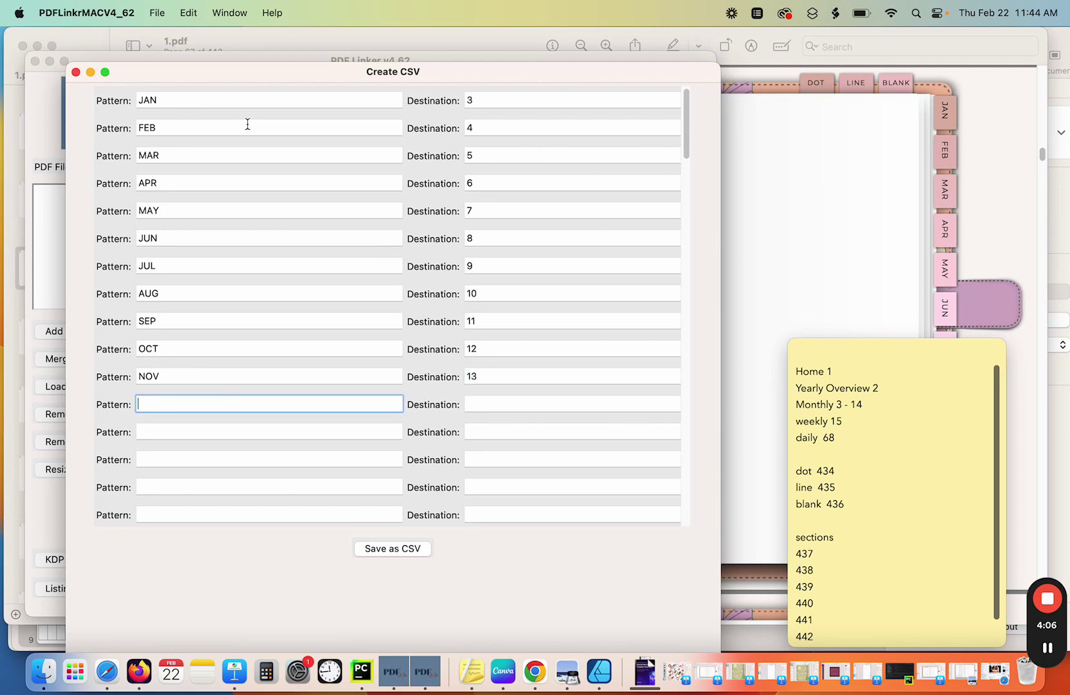
Step: Add the pattern DEC with destination 14
text(DEC)
key(Tab)
text(14)
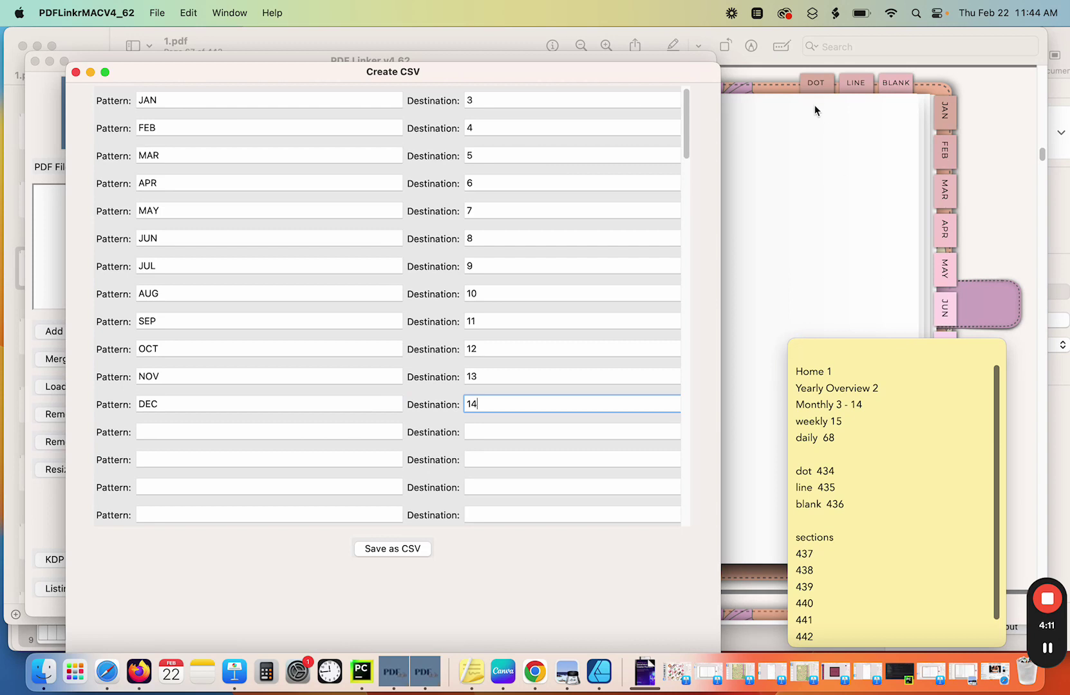
Step: Reposition the page-number sticky note and add the pattern DOT with destination 434
mouse_move(870, 355)
drag(923, 339, 938, 89)
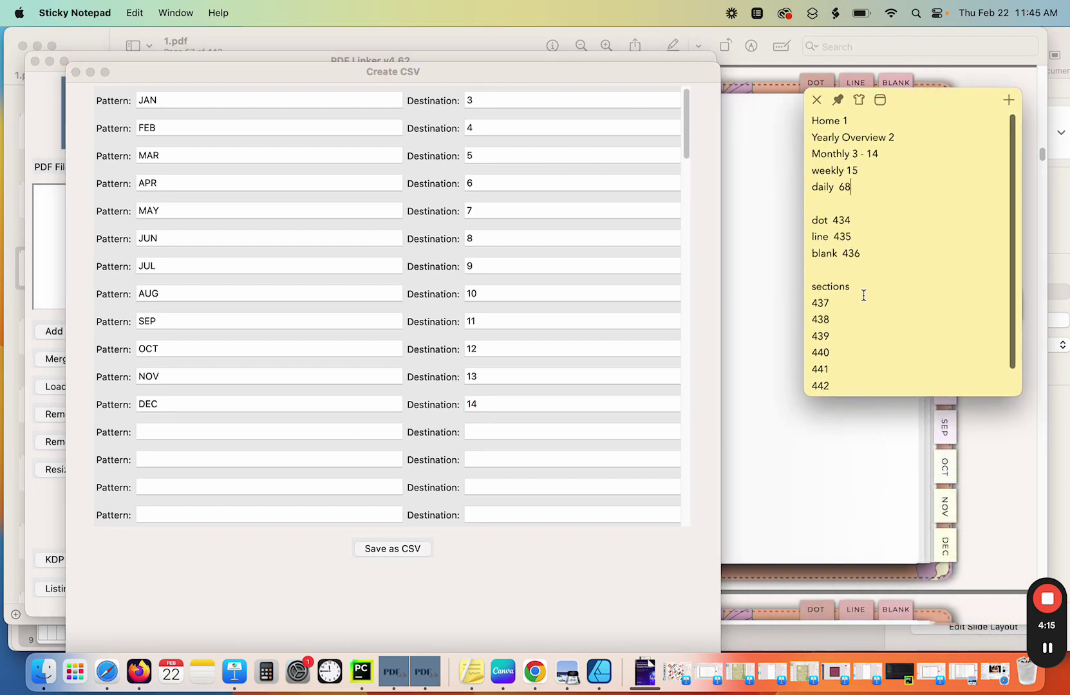
click(184, 432)
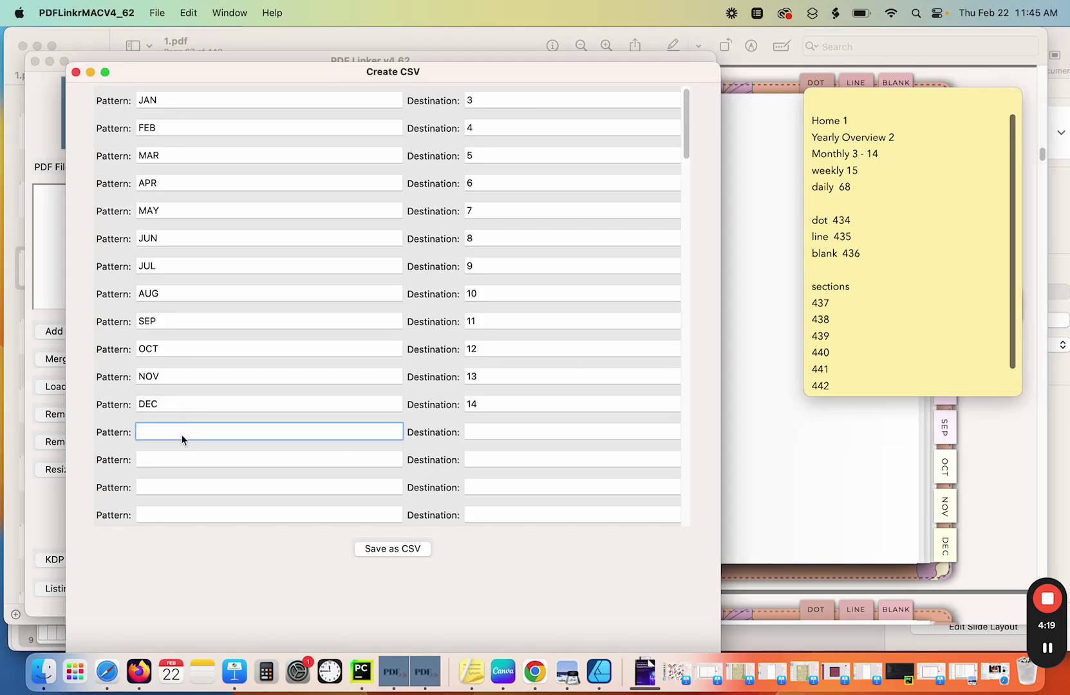
text(DOT)
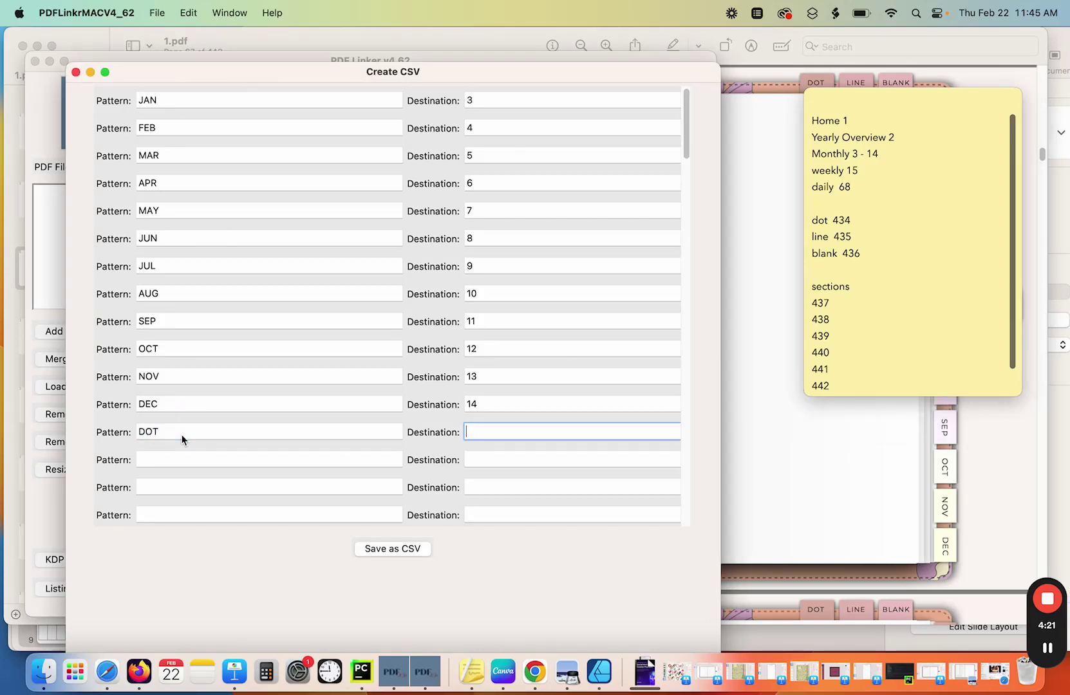
key(Tab)
text(424)
key(BackSpace)
text(34)
key(Tab)
Step: Add the patterns LINE with destination 435 and BLANK with destination 436
text(LIN)
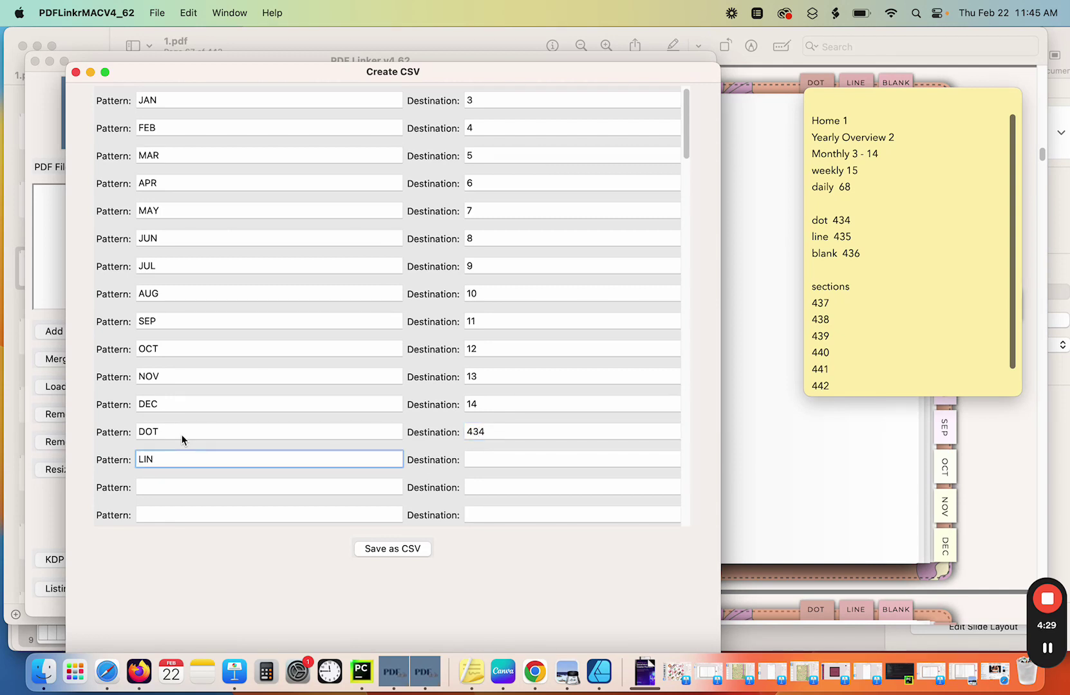
key(Tab)
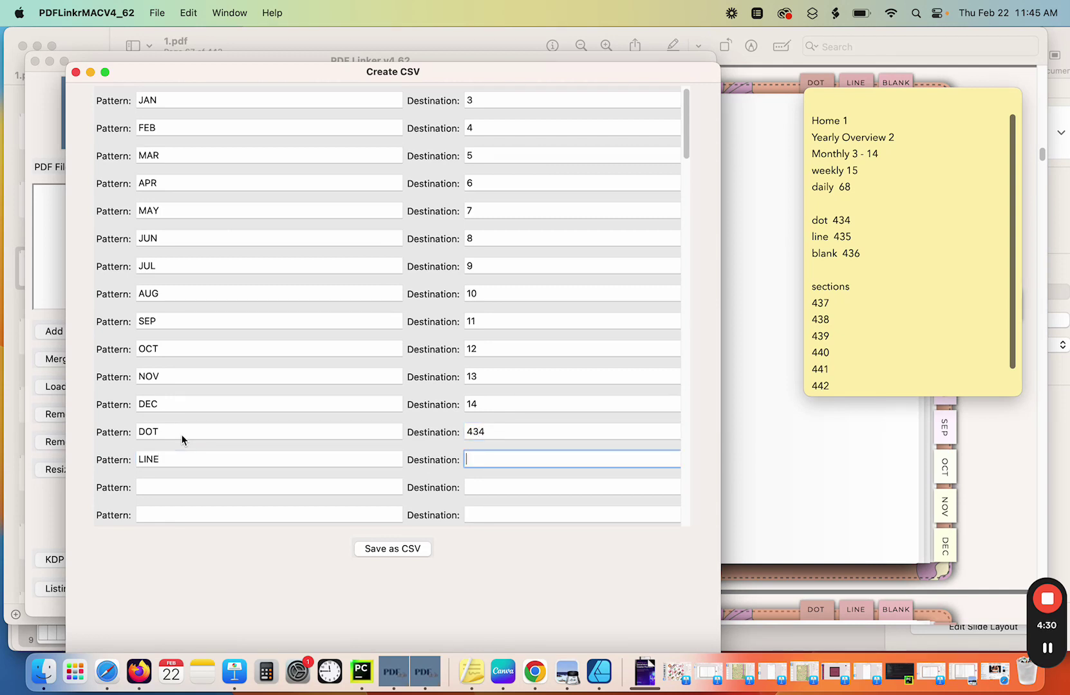
text(435)
key(Tab)
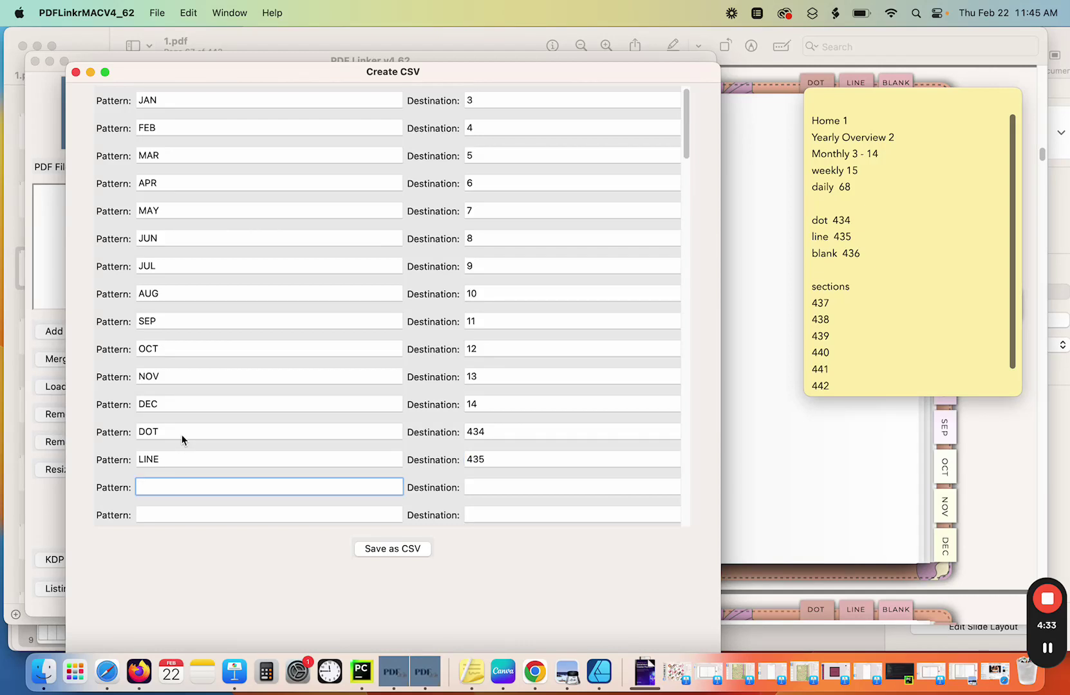
text(BLANK)
key(Tab)
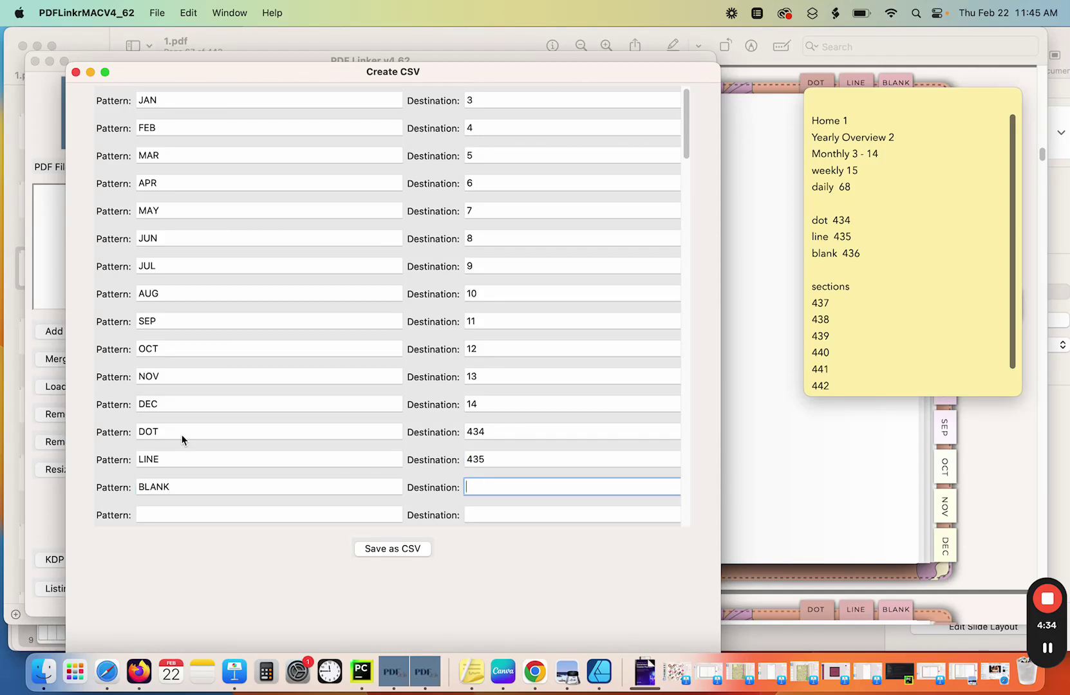
text(436)
Step: Save the patterns as a CSV file named TAB in the Botanik 2/Sunday Start/Linking folder
click(402, 550)
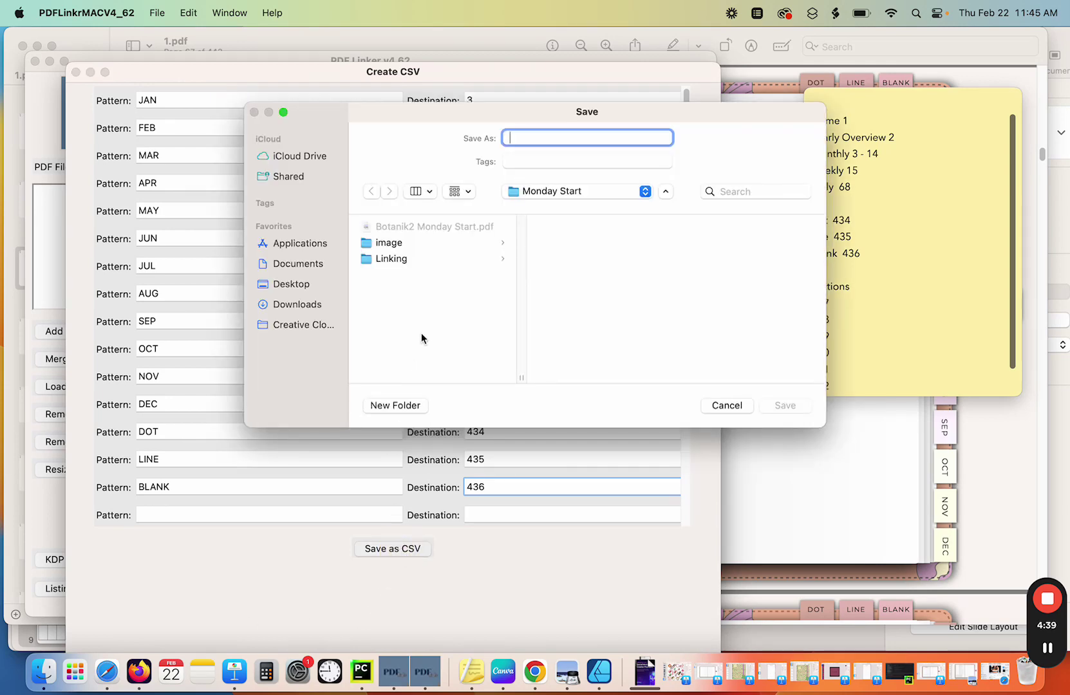
click(577, 193)
click(570, 210)
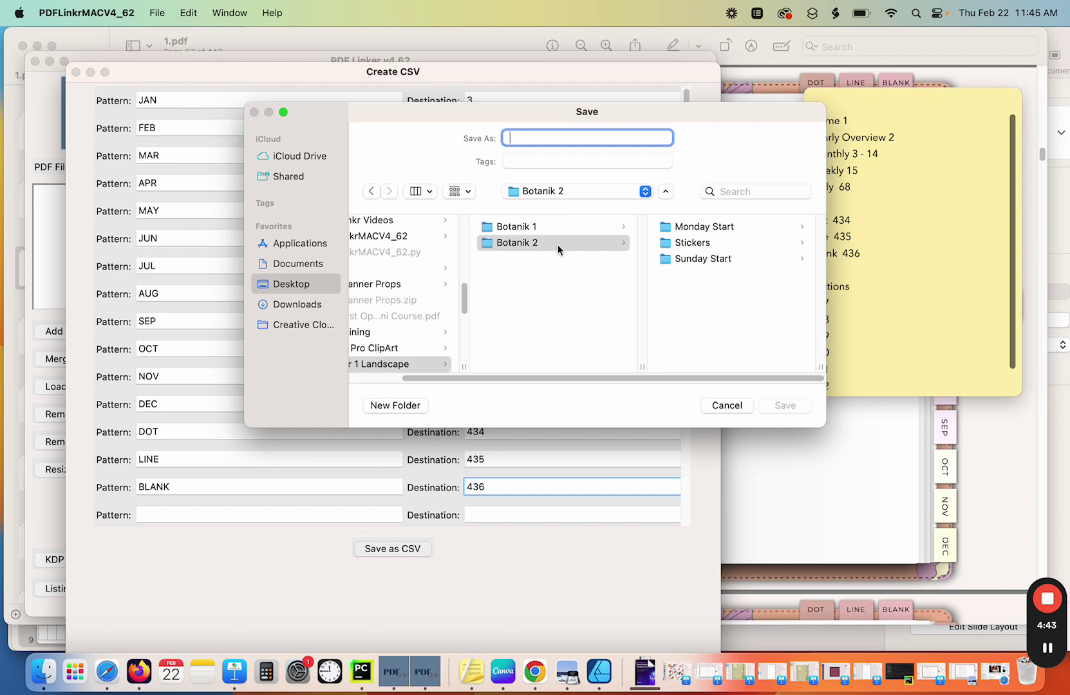
click(690, 263)
click(692, 246)
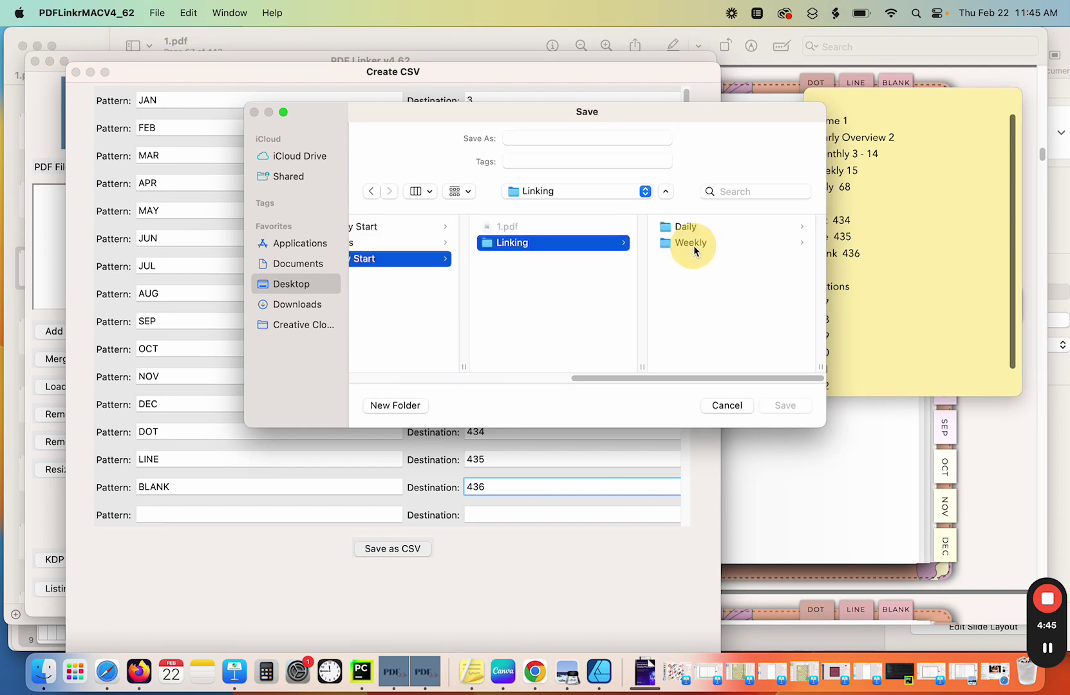
click(521, 139)
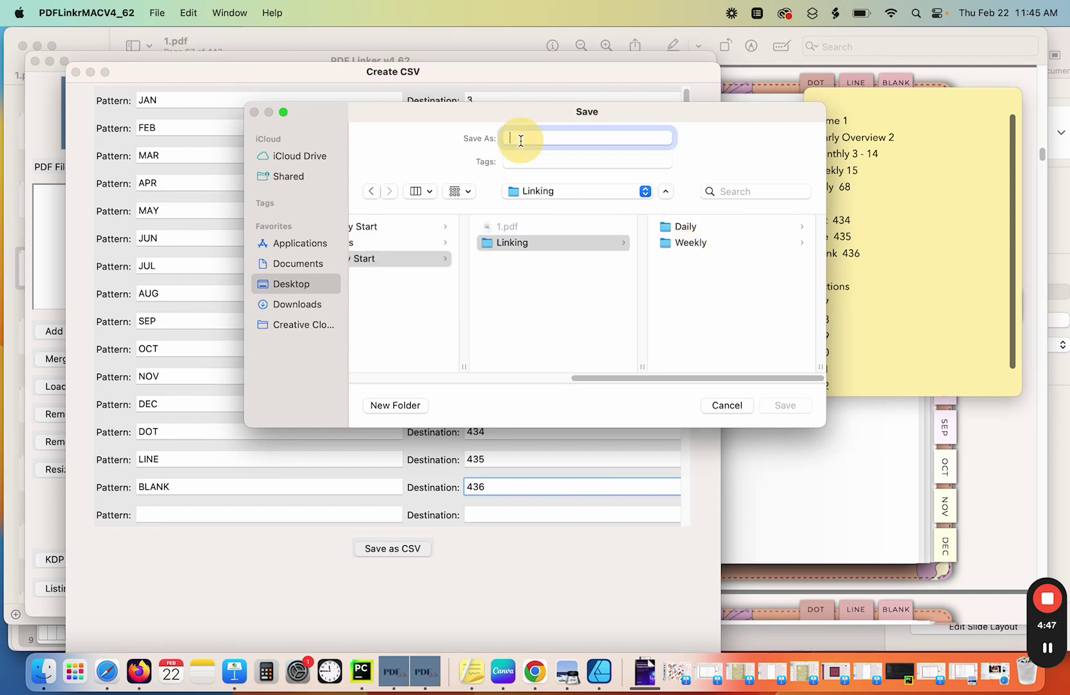
text(Test)
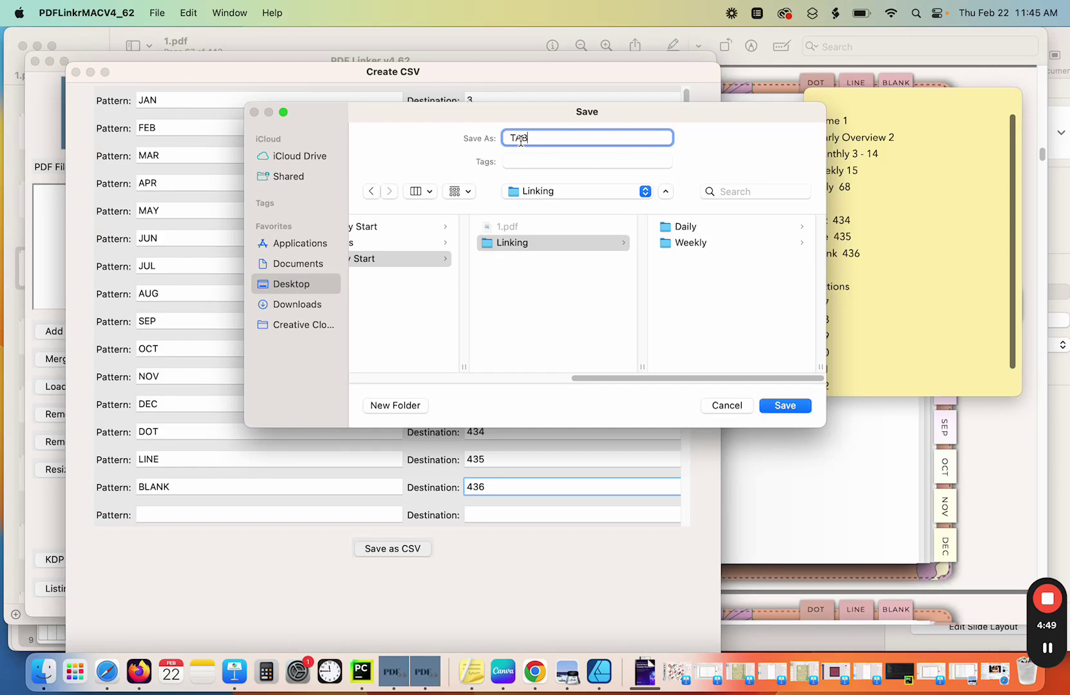
key(Return)
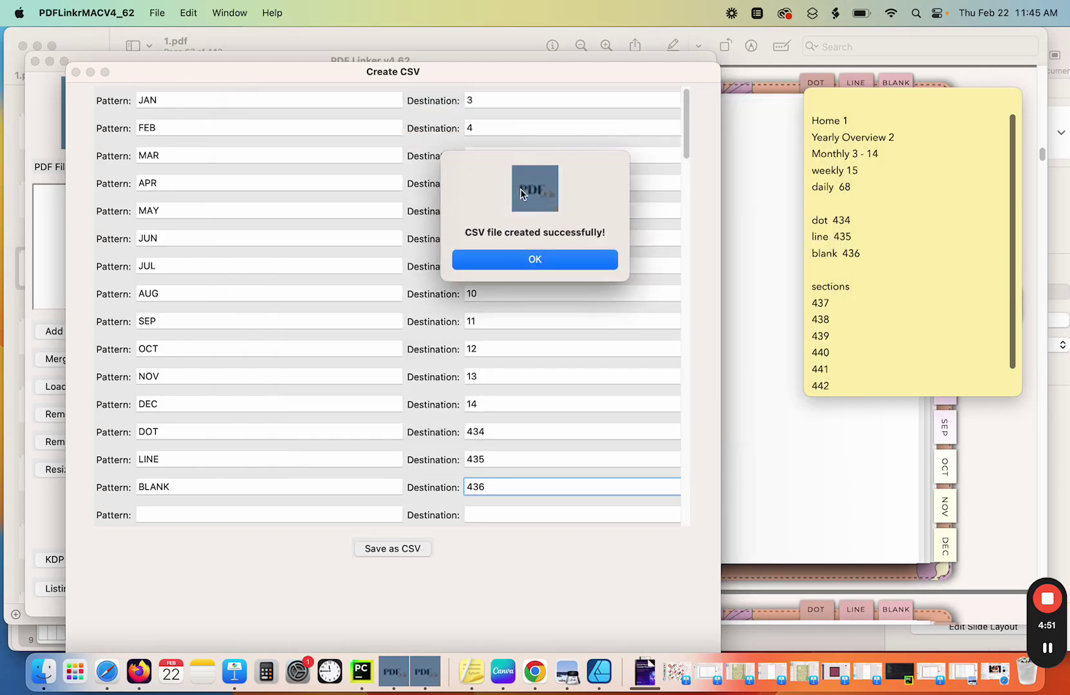
Step: Close the Create CSV editor and reposition the PDF Linker main window
click(527, 264)
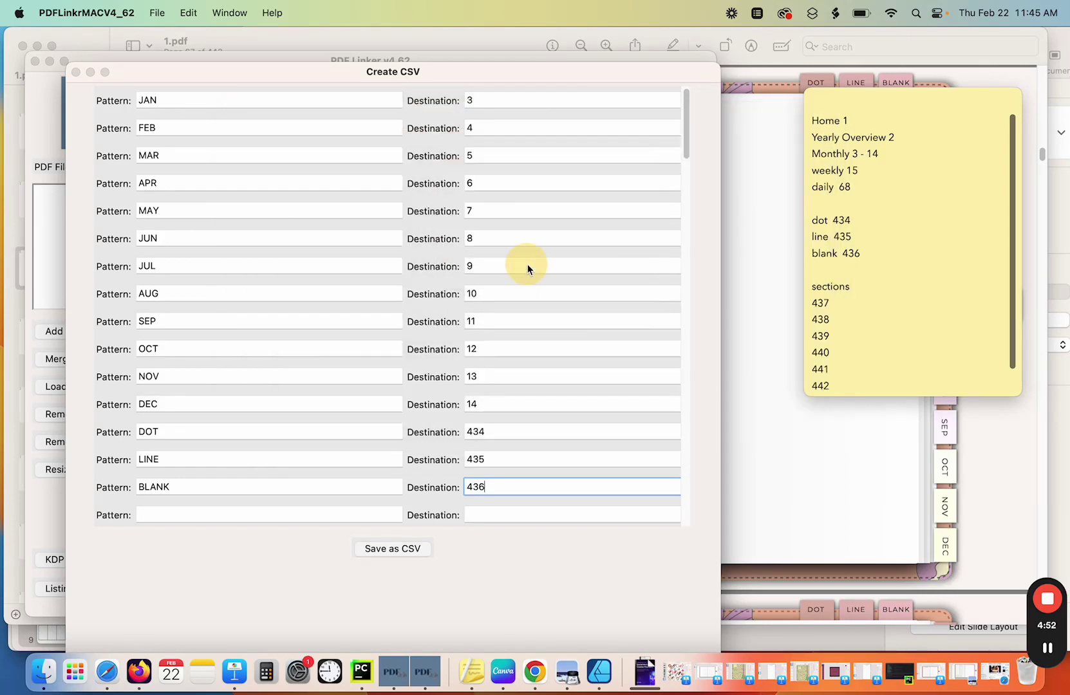
click(76, 72)
drag(274, 63, 334, 60)
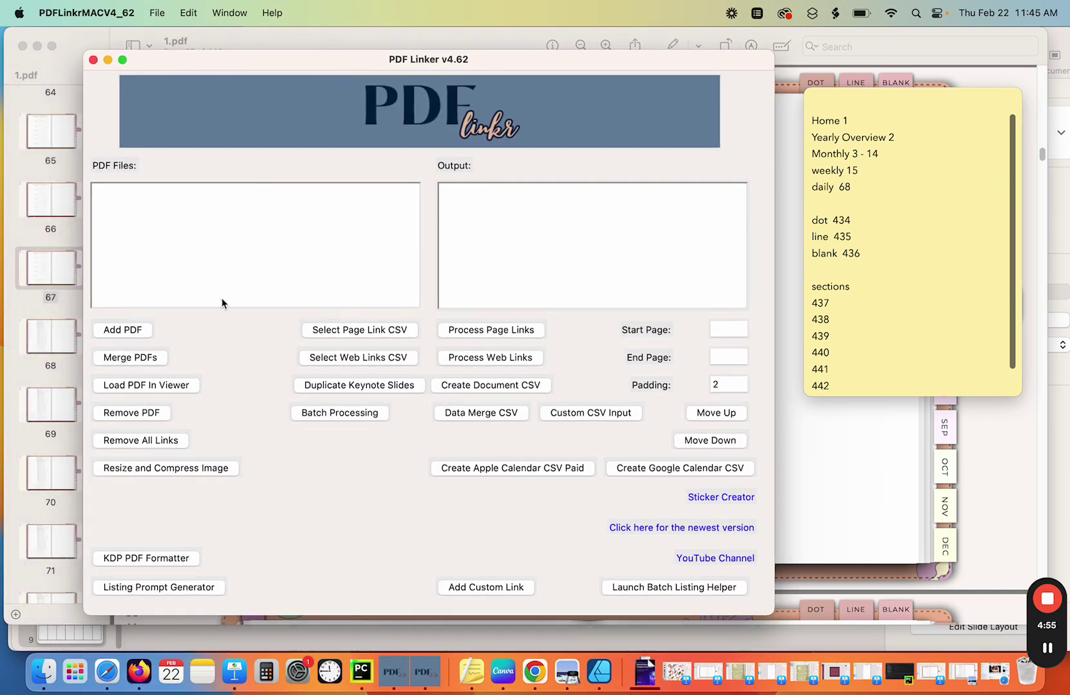
Step: Add 1.pdf from the Botanik 2/Sunday Start folder to the PDF files list
click(136, 333)
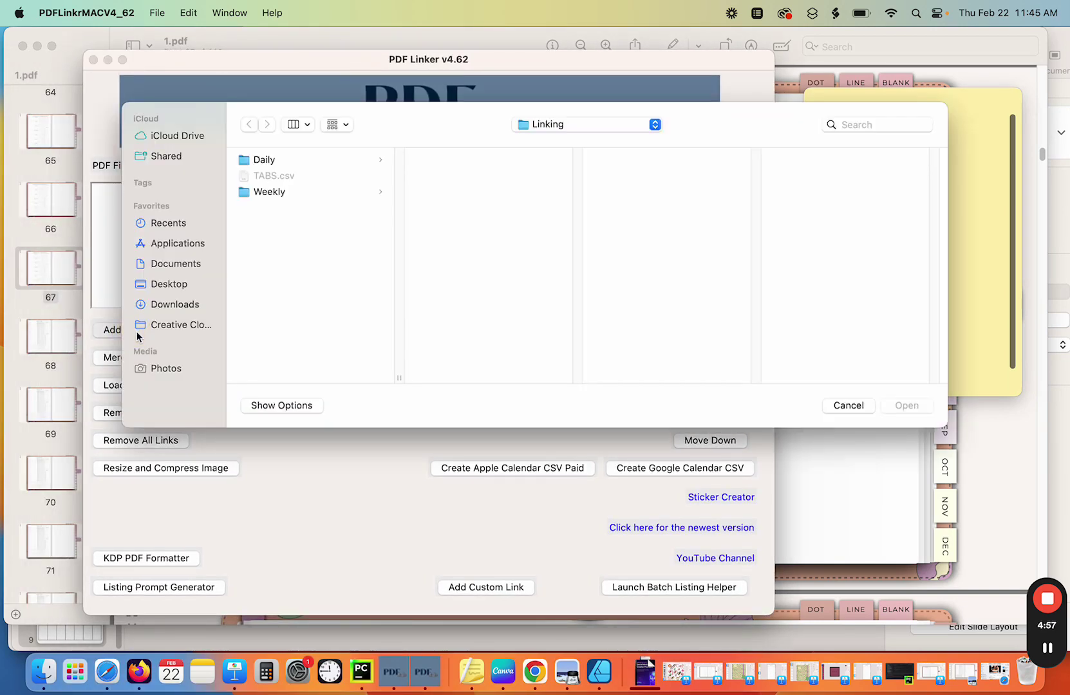
click(586, 126)
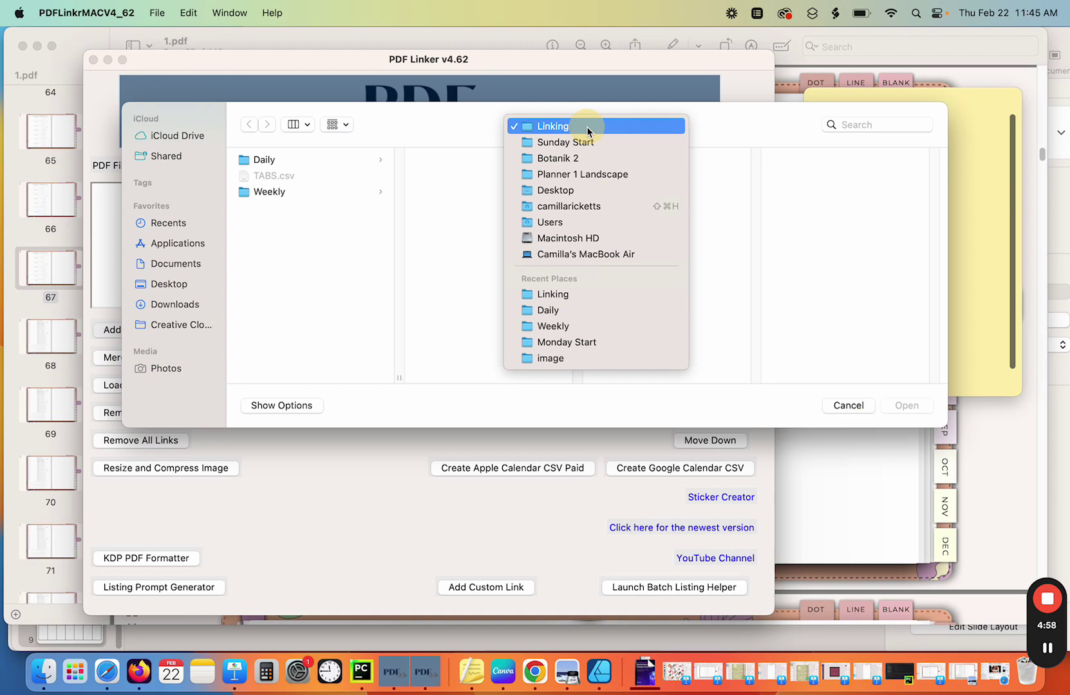
click(575, 158)
click(641, 192)
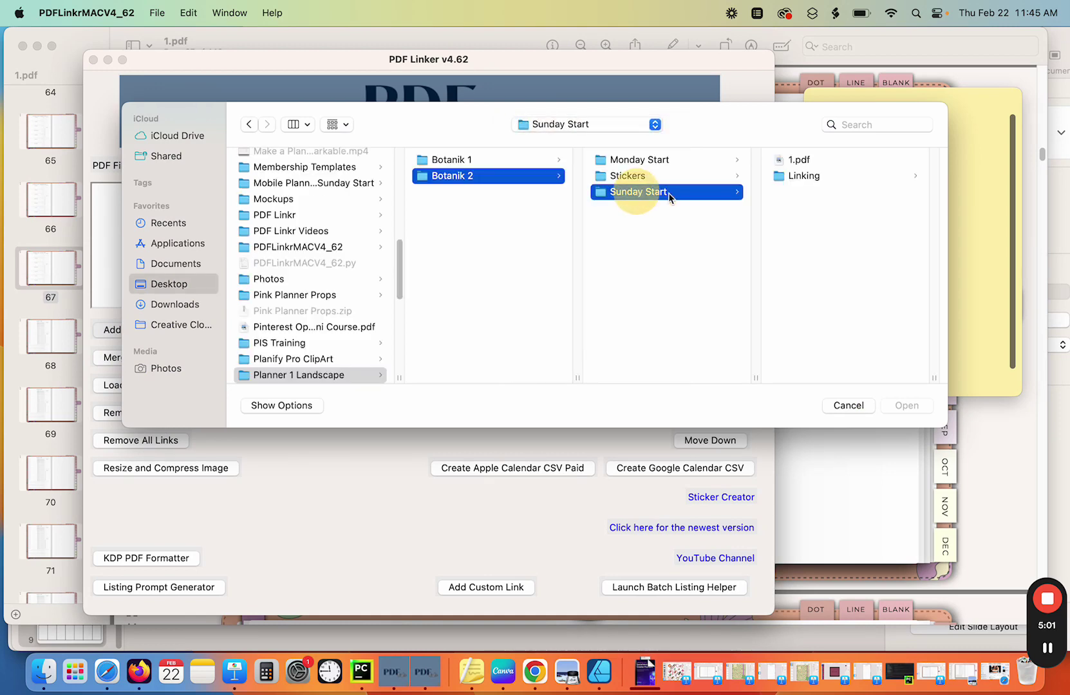
double_click(807, 160)
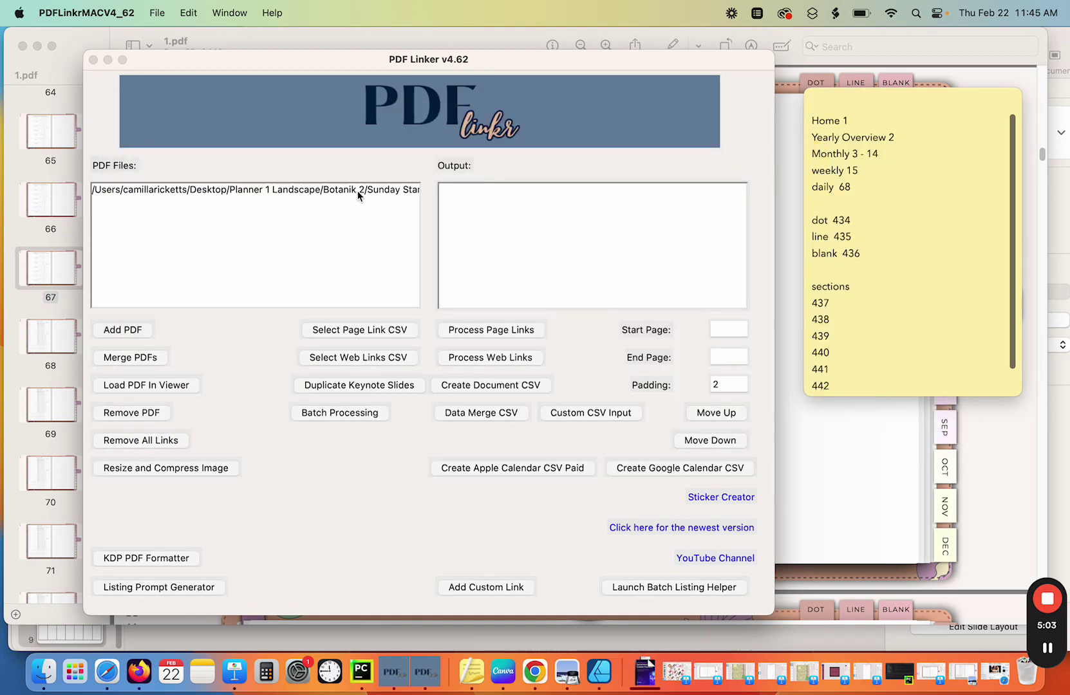
Step: Load 1.pdf in the viewer and go to page 2, moving the sticky note out of the way
click(357, 191)
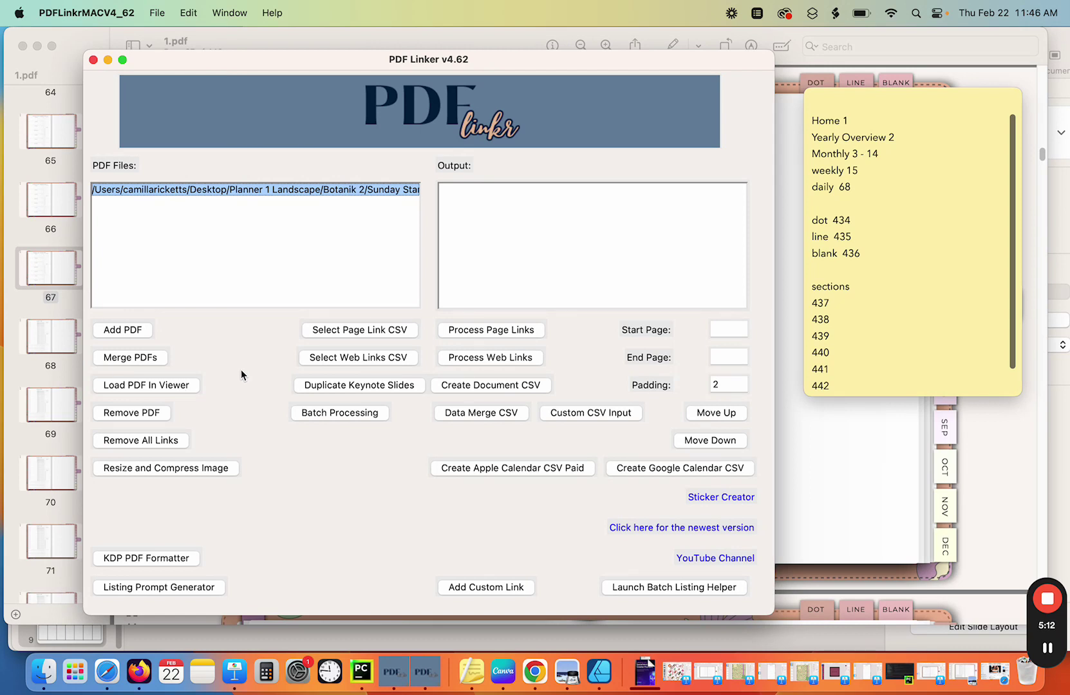
click(142, 387)
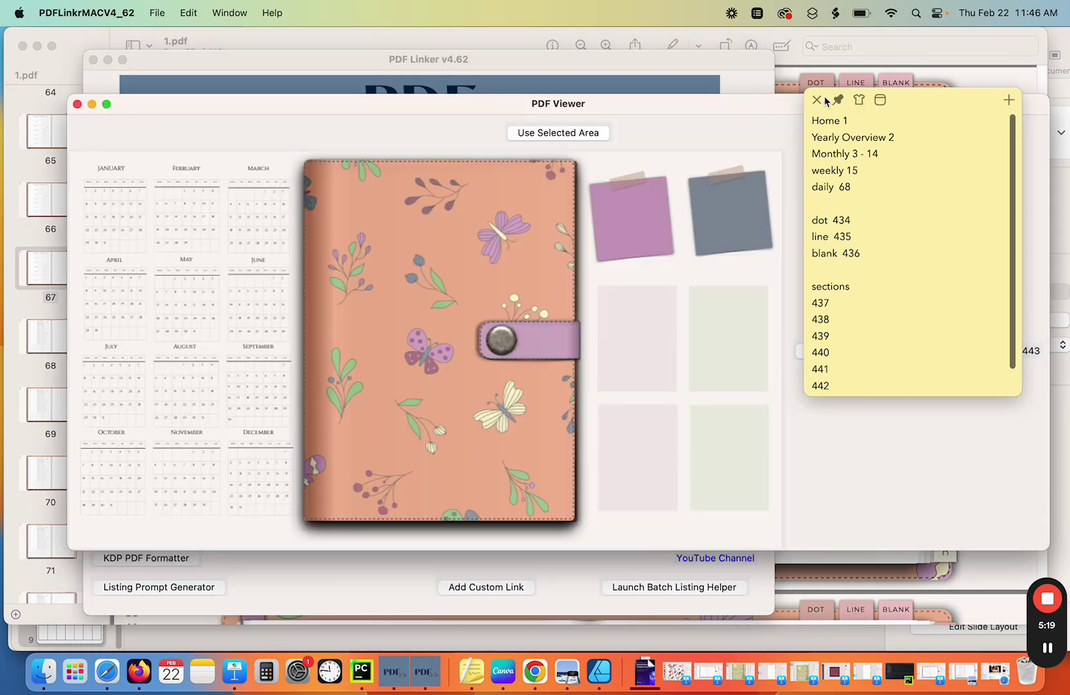
drag(937, 120, 975, 528)
click(928, 351)
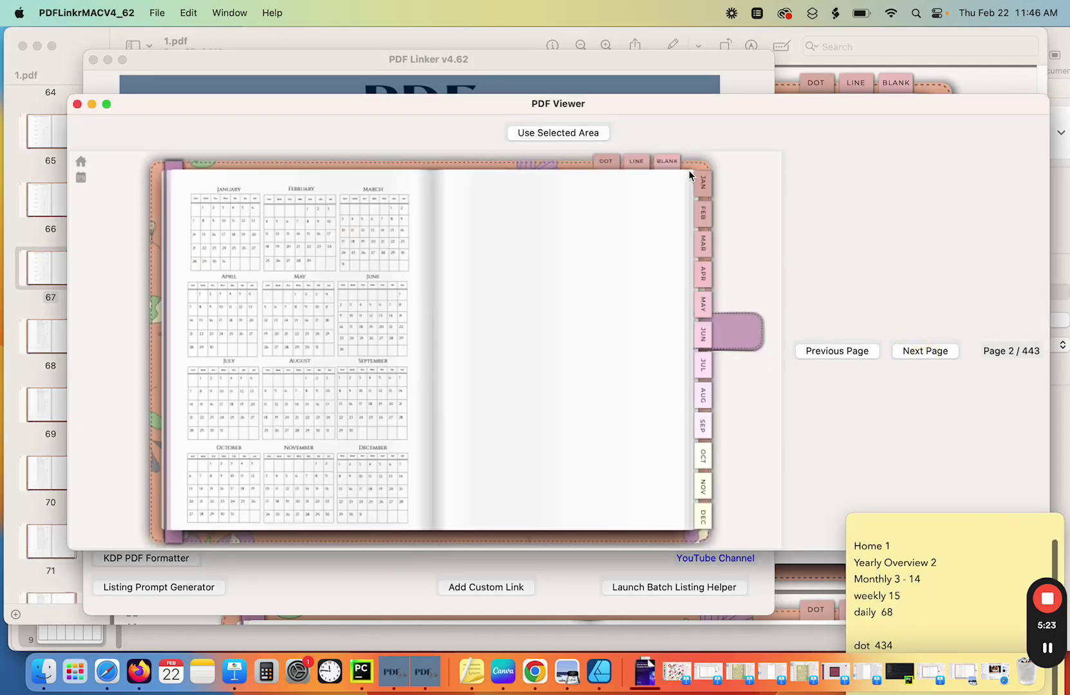
Step: Set the link area to the JAN to DEC tab column on the planner page and close the PDF viewer
drag(689, 172, 720, 543)
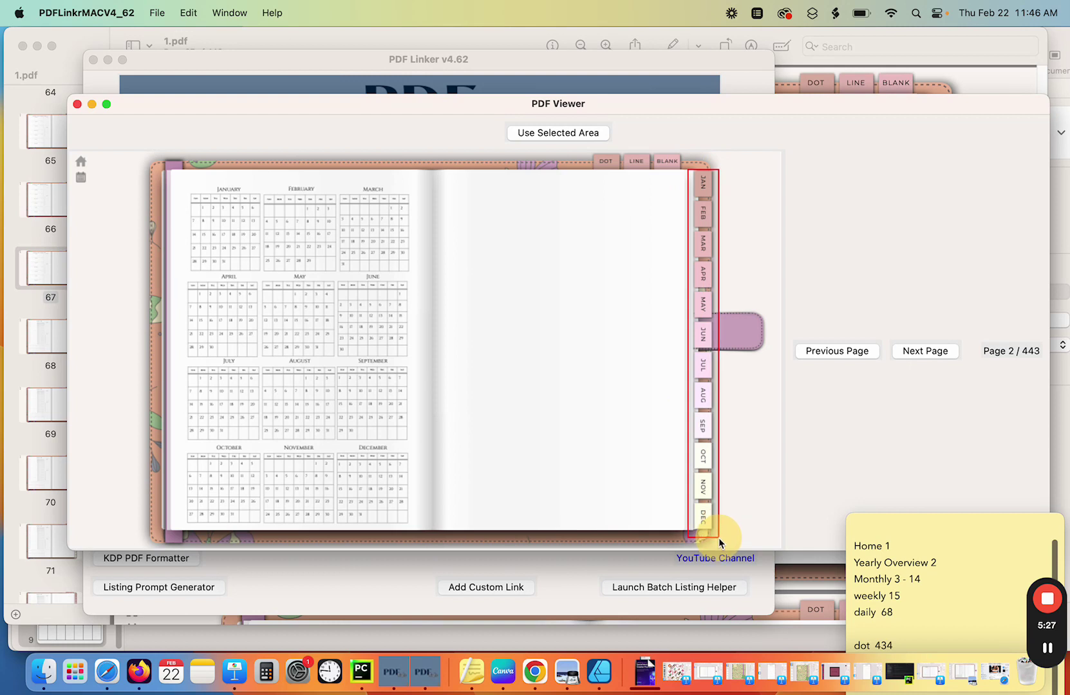
click(568, 137)
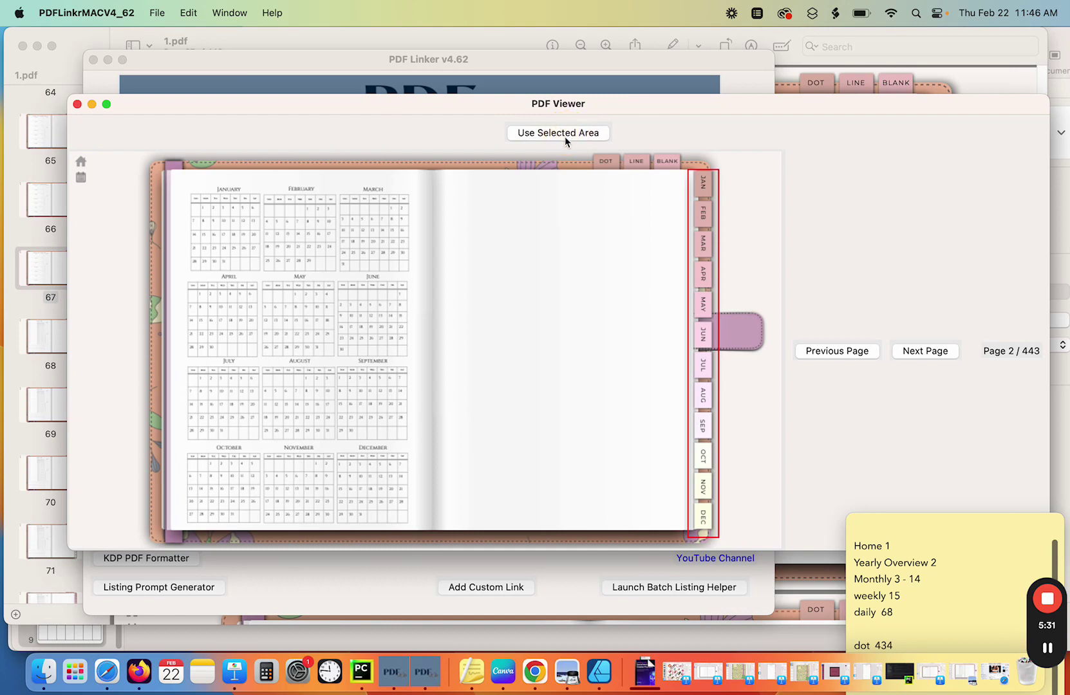
click(77, 104)
Step: Choose TABS.csv from the Linking folder as the page link CSV
click(373, 331)
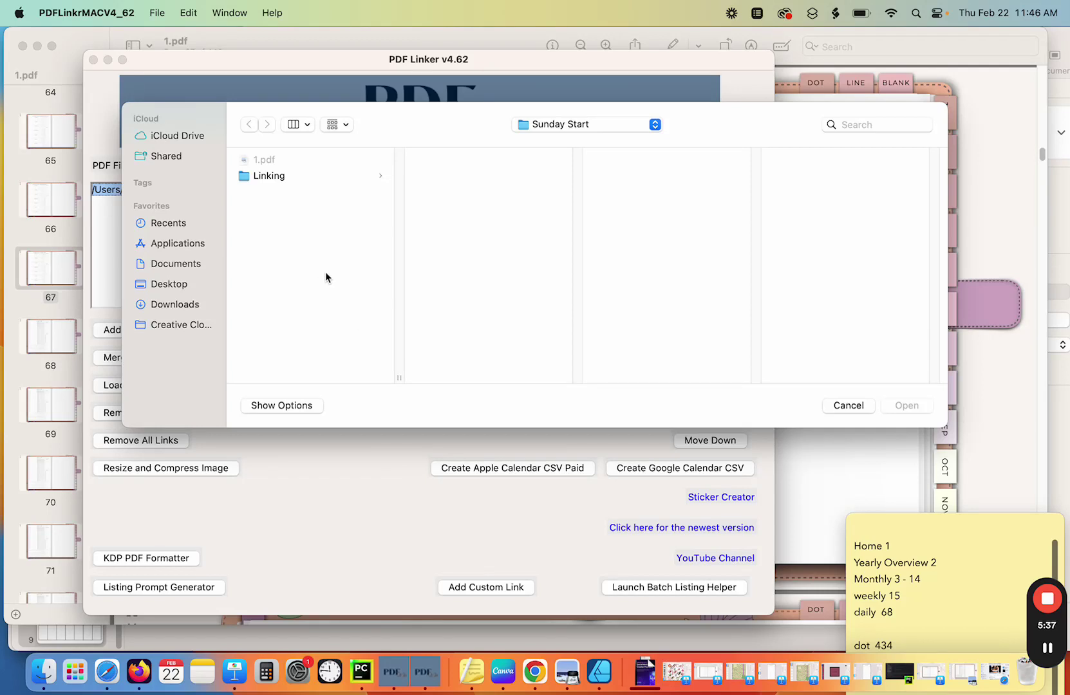
click(288, 177)
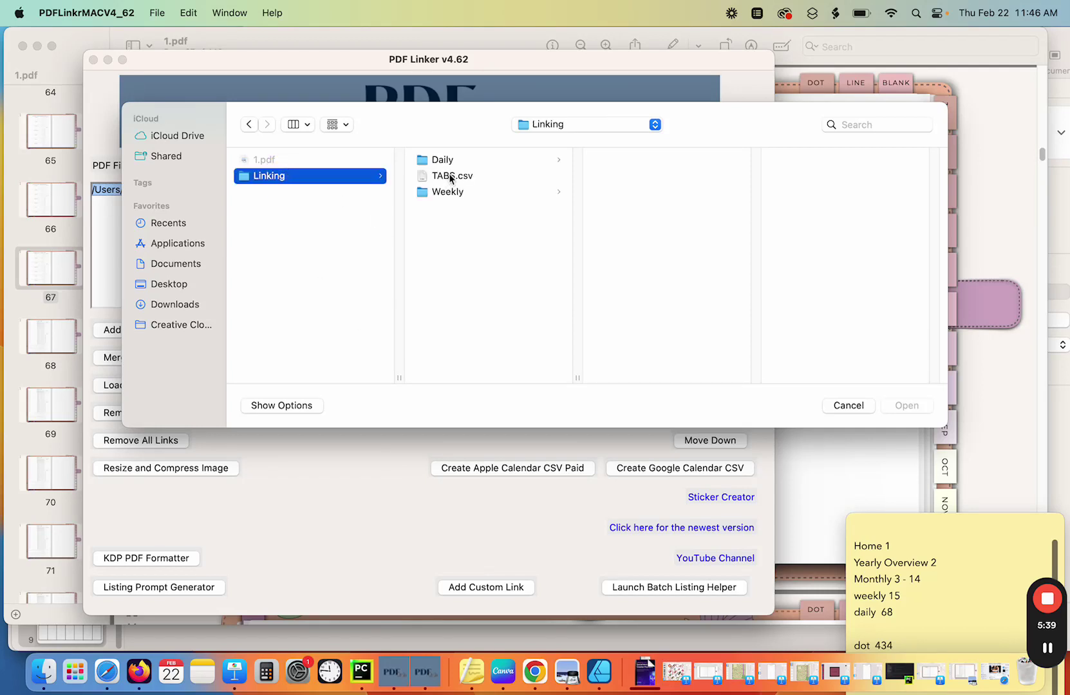
click(450, 175)
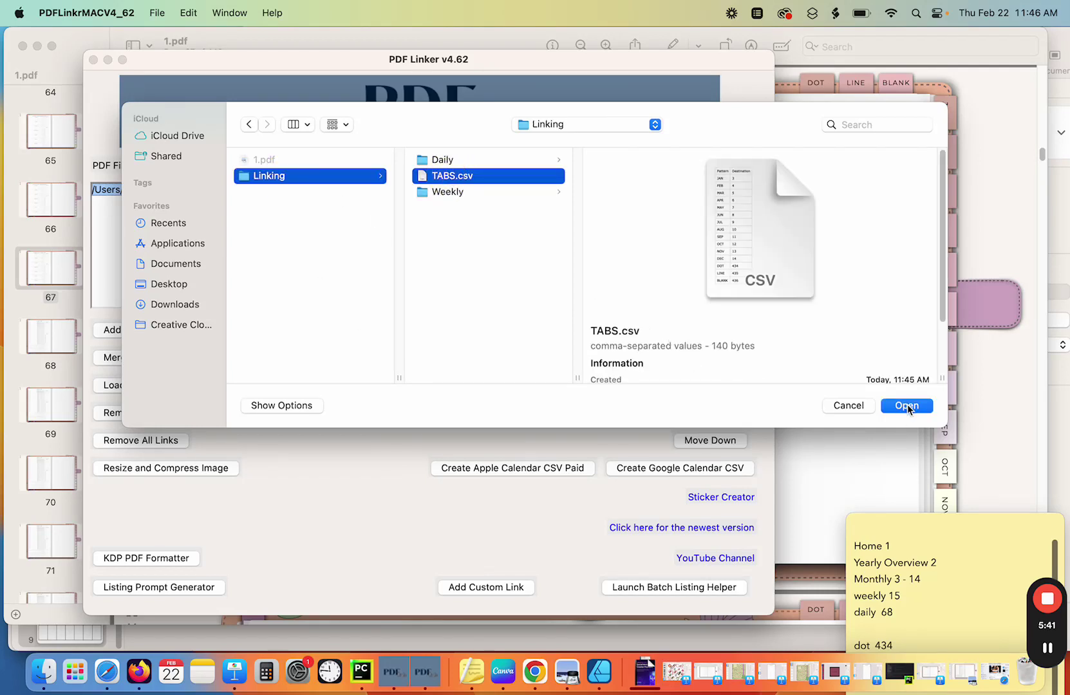
click(907, 406)
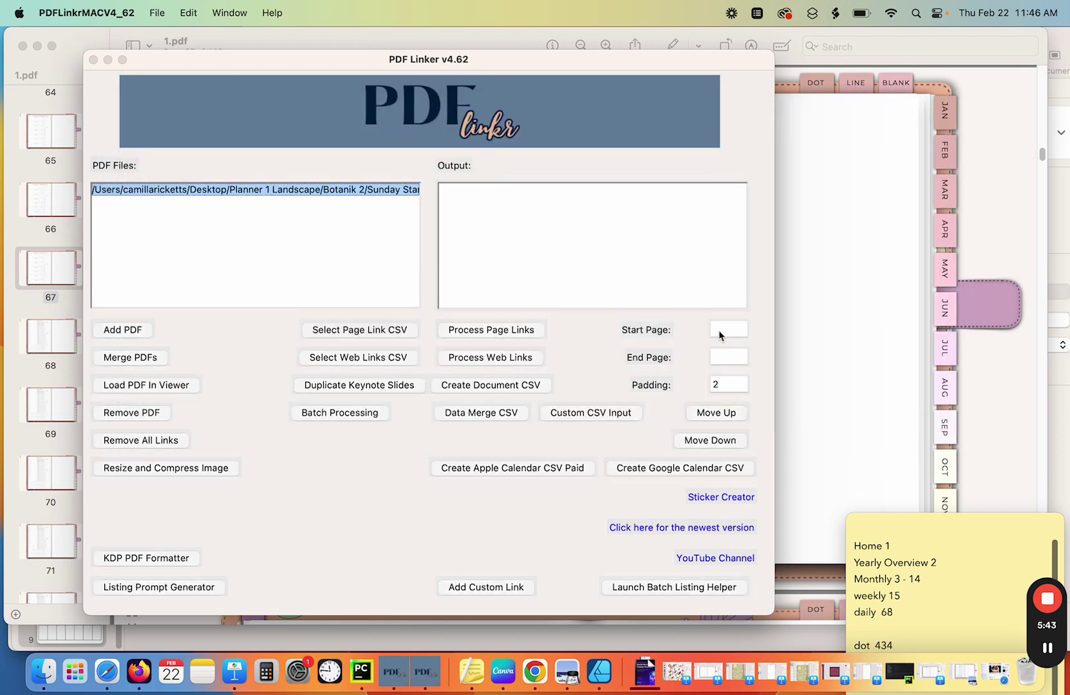
Step: Set the start page to 2 and the end page to 442, consulting the sticky note for the last section page
click(722, 331)
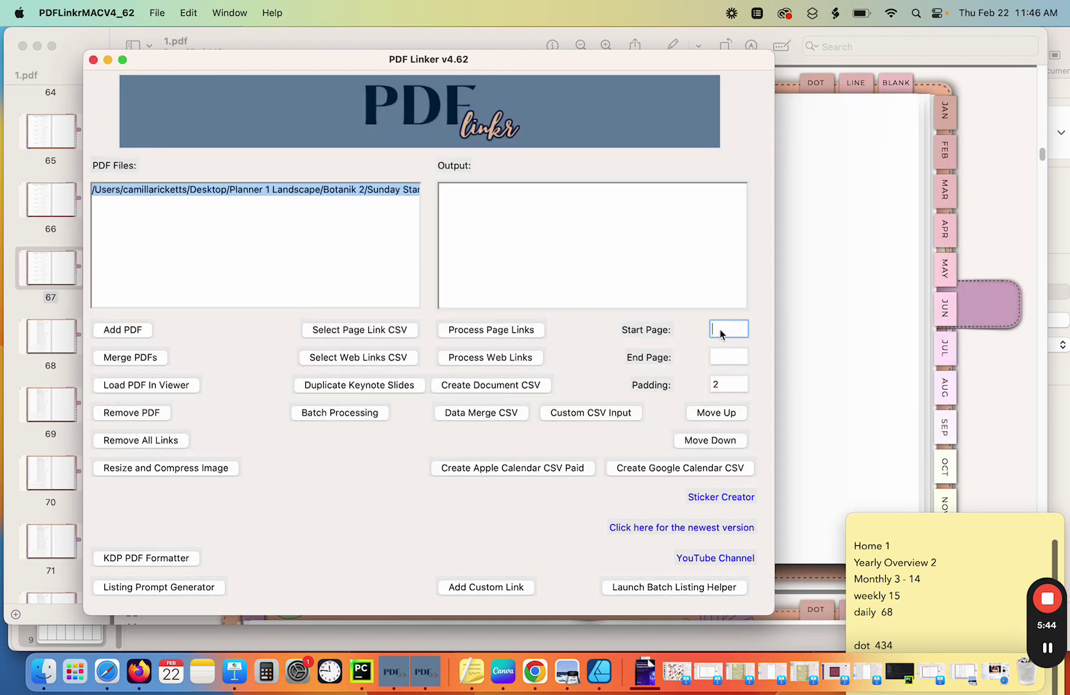
text(2)
click(721, 358)
click(959, 518)
drag(959, 518, 868, 246)
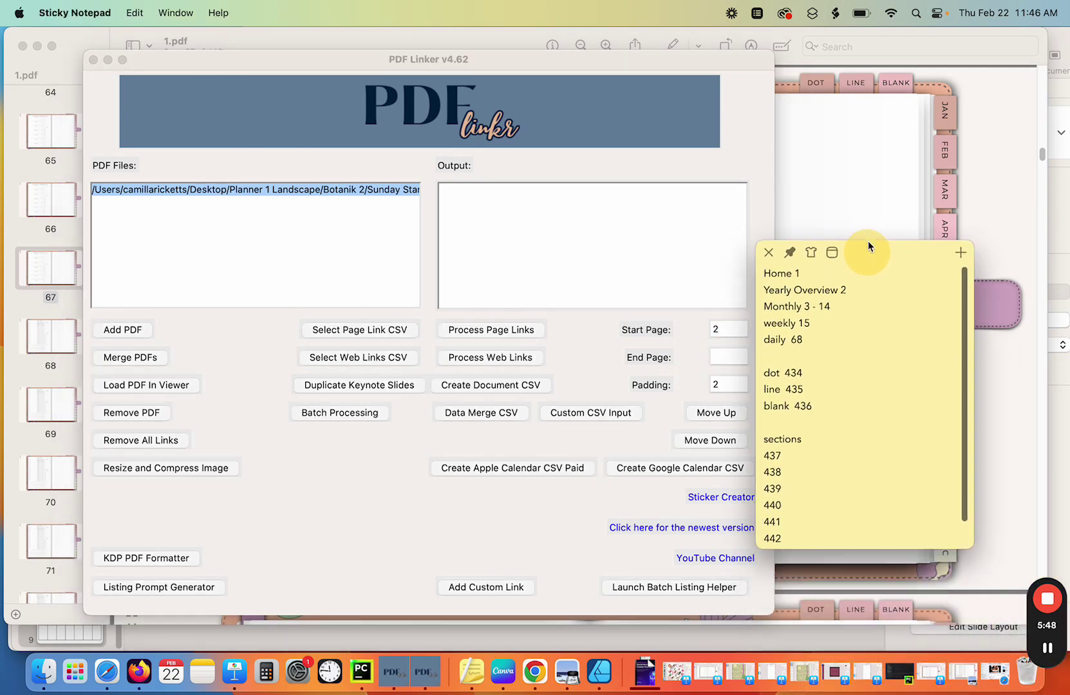
scroll(870, 383, down, 3)
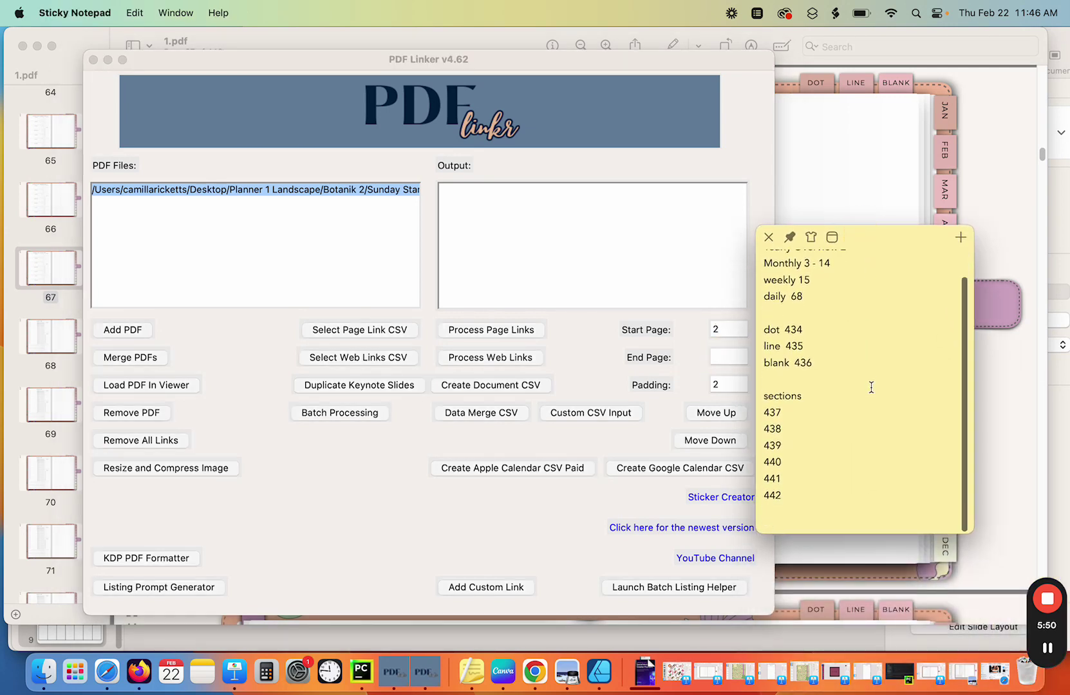
click(714, 360)
text(442)
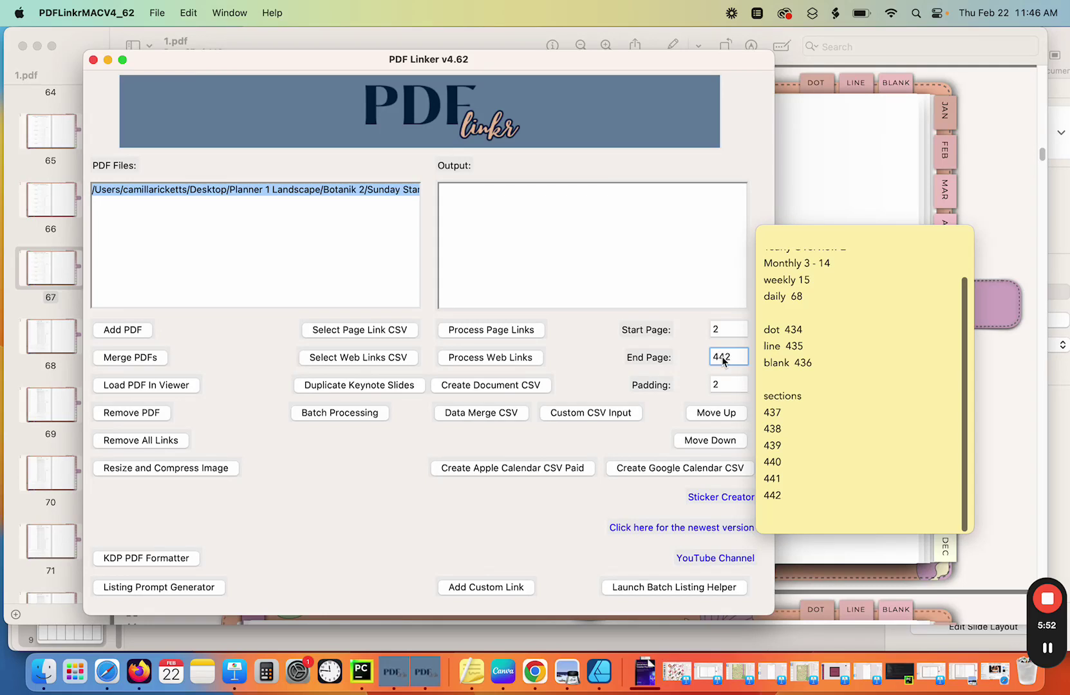
drag(882, 237, 970, 427)
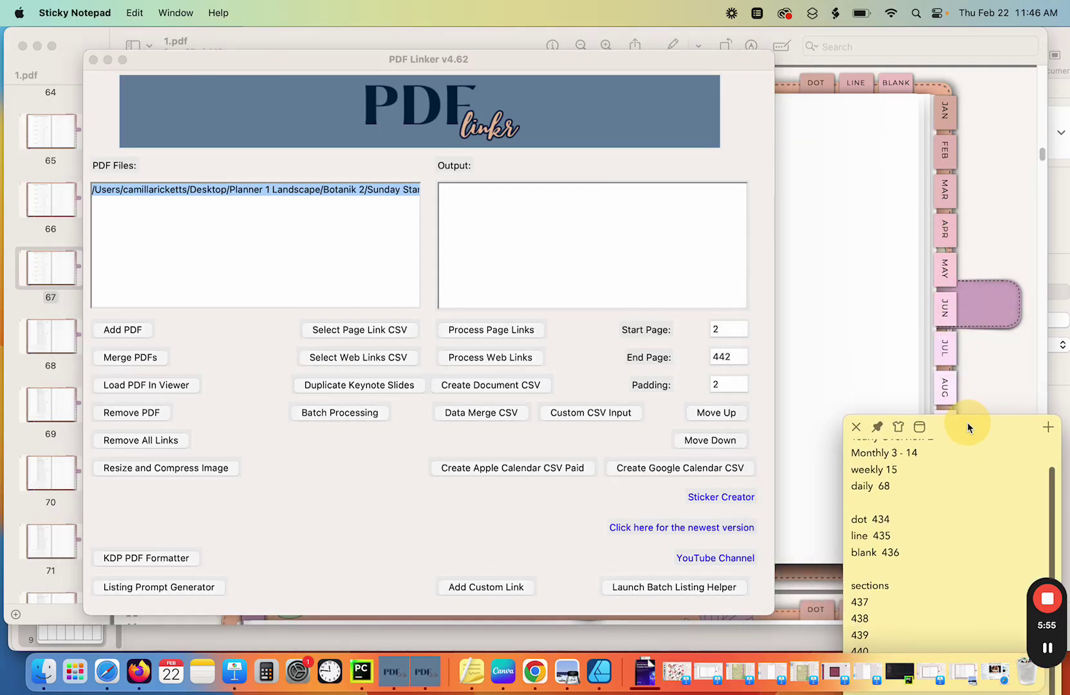
Step: Process the page links for 1.pdf and dismiss the completion message
click(486, 331)
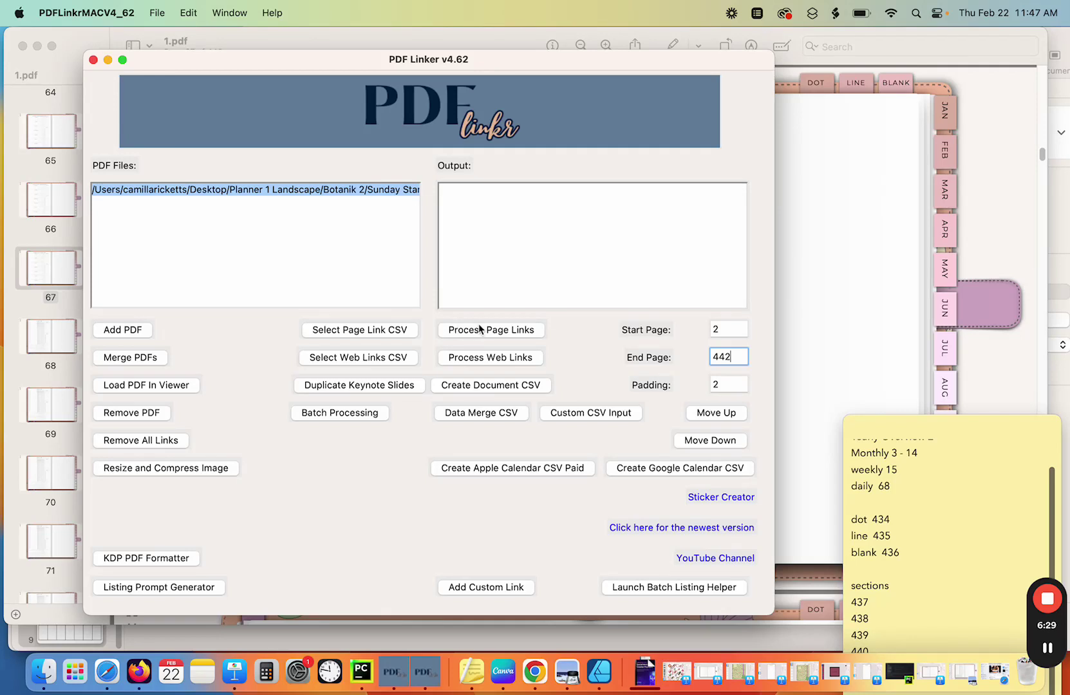
click(480, 330)
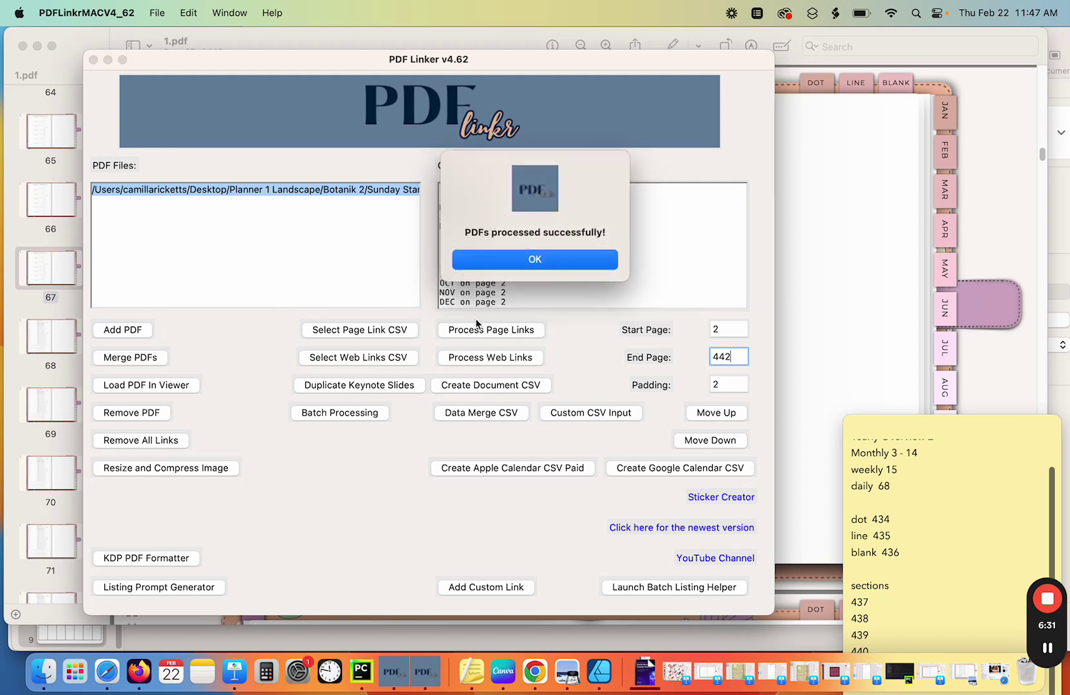
click(544, 264)
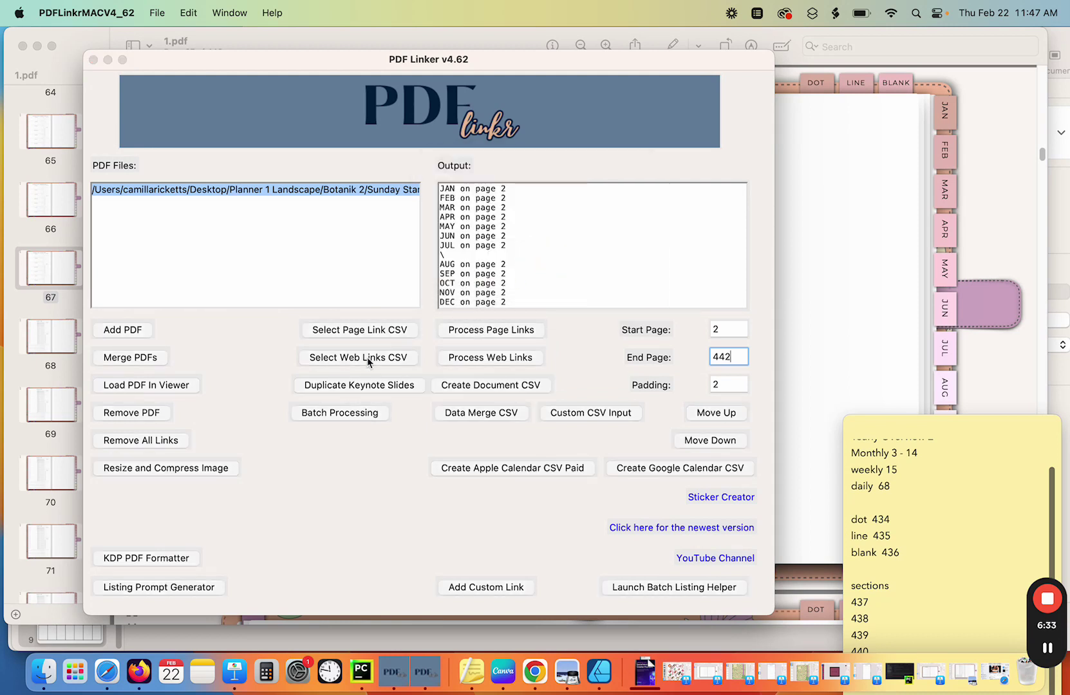
Step: Switch to Finder and open 1_updated.pdf from the Sunday Start folder in Preview
click(45, 675)
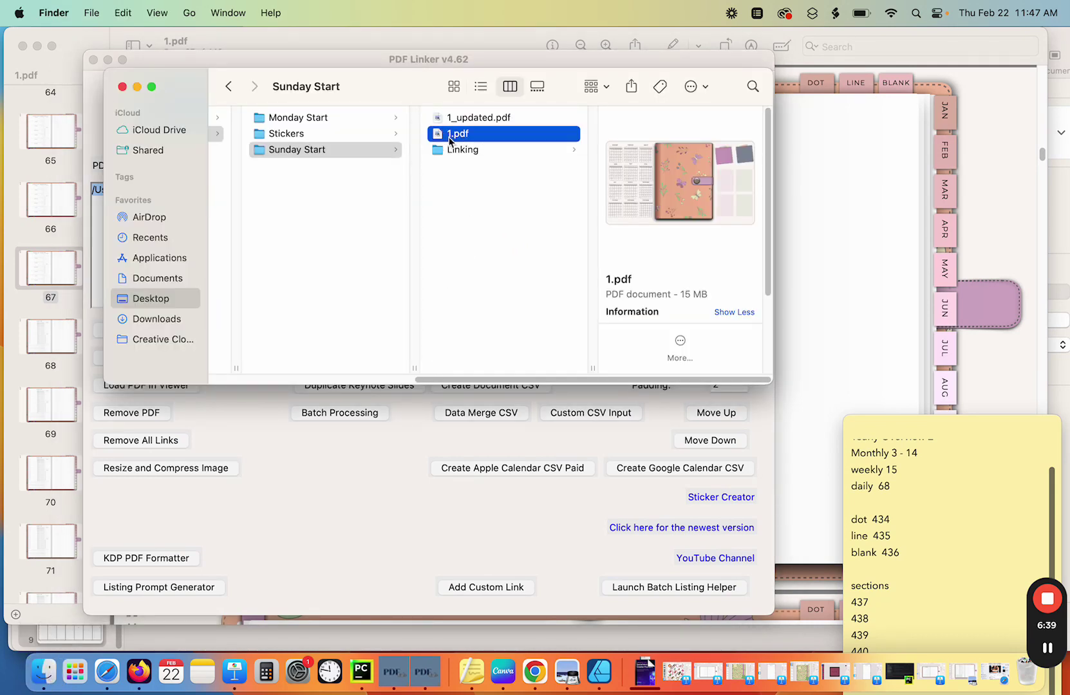
click(478, 119)
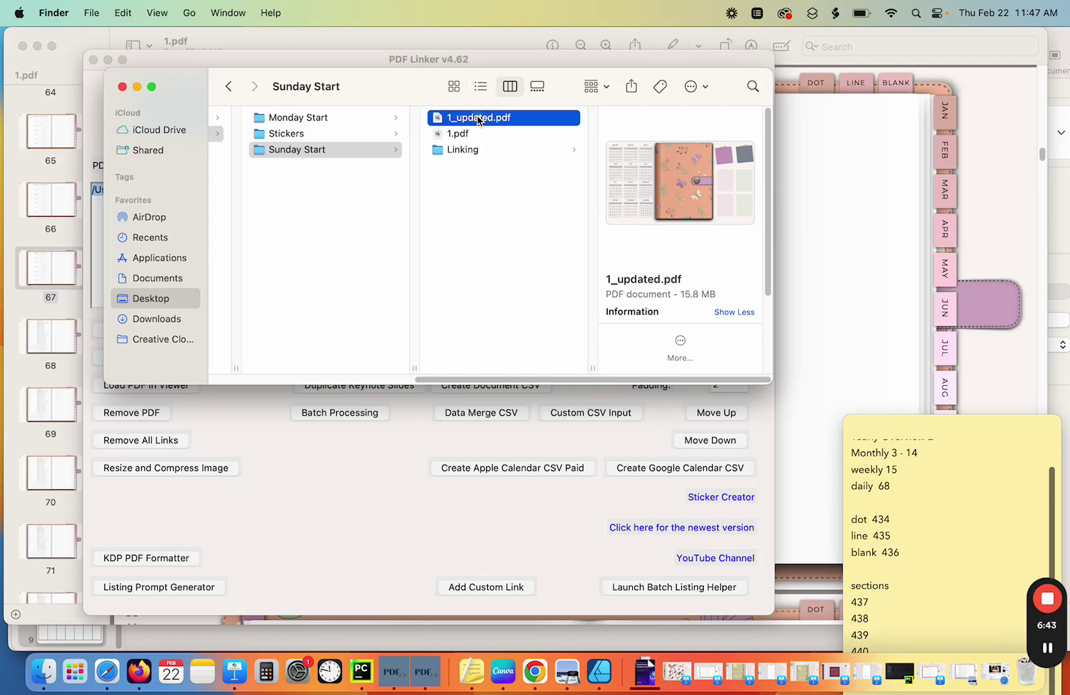
double_click(478, 119)
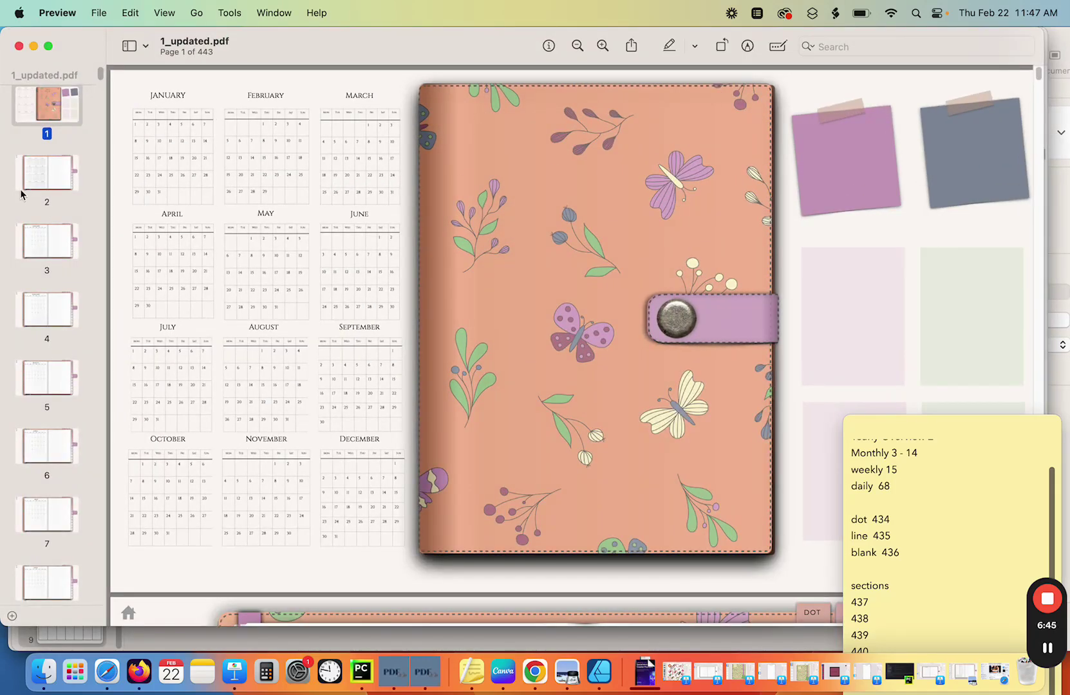
Step: Test the month tab links in 1_updated.pdf from page 2 through July, and close the file
click(25, 187)
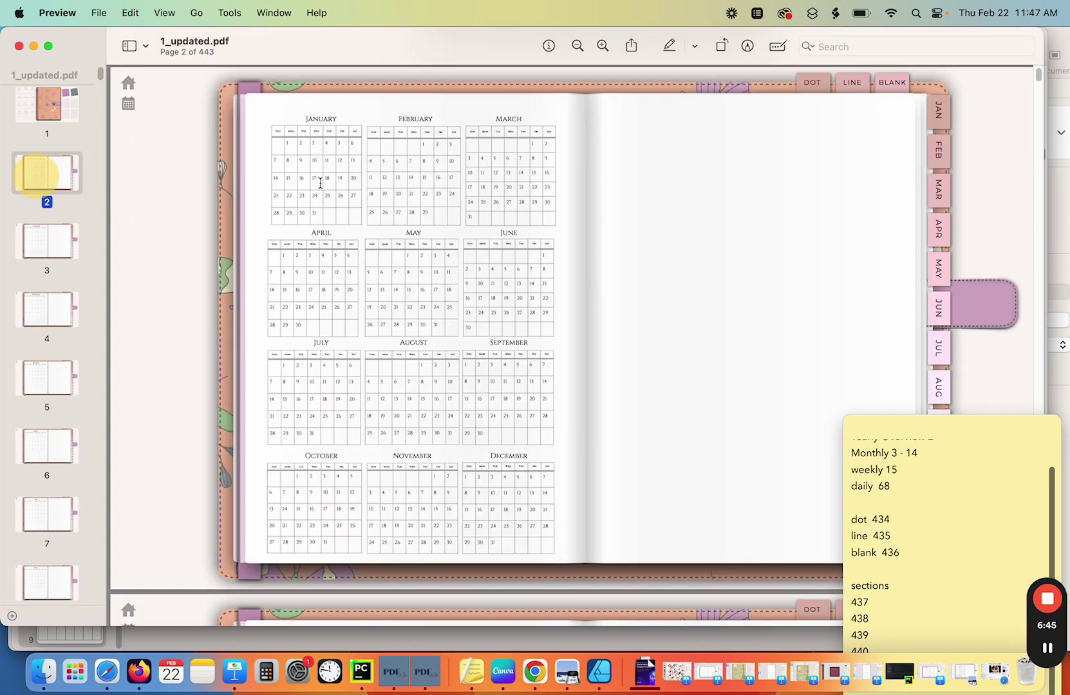
click(938, 115)
click(938, 153)
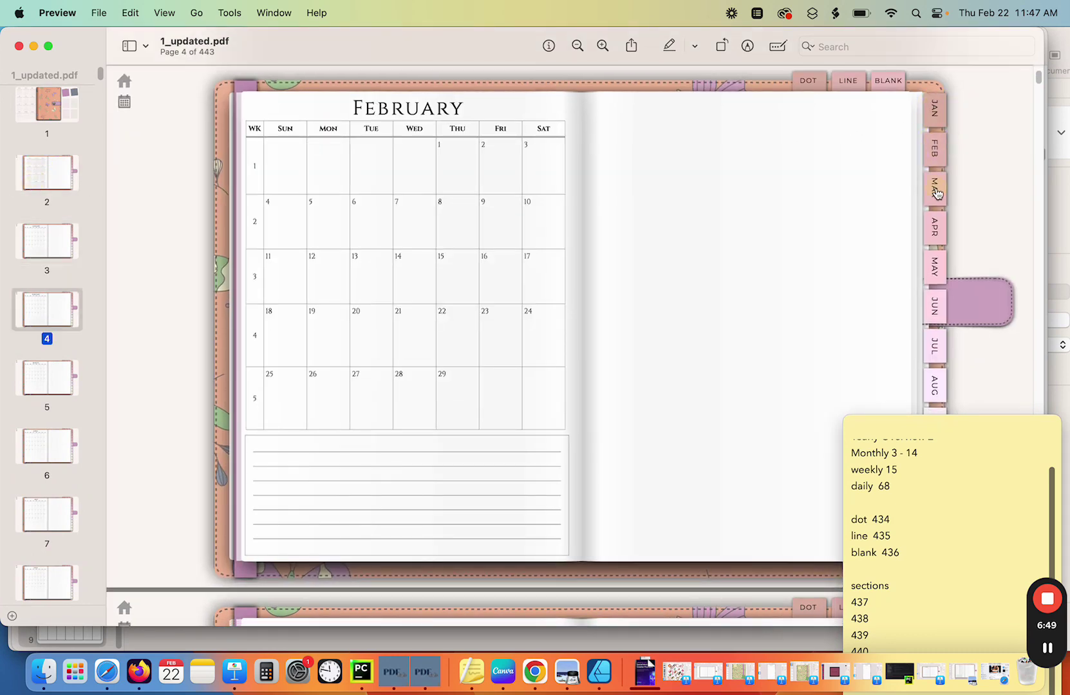
click(938, 193)
click(934, 281)
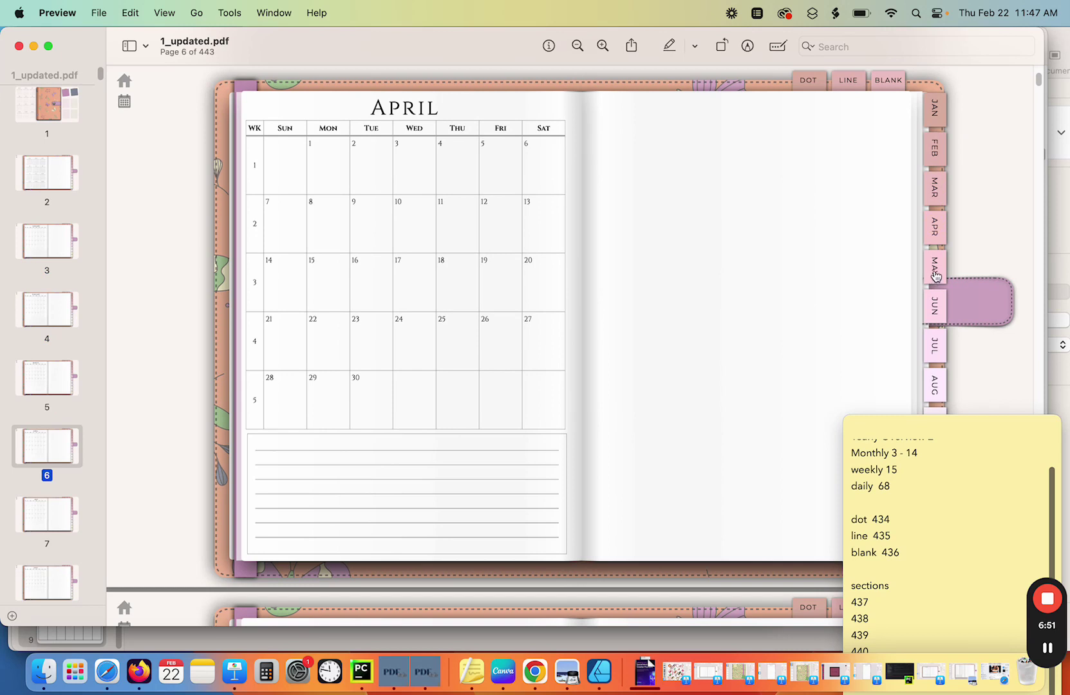
click(936, 312)
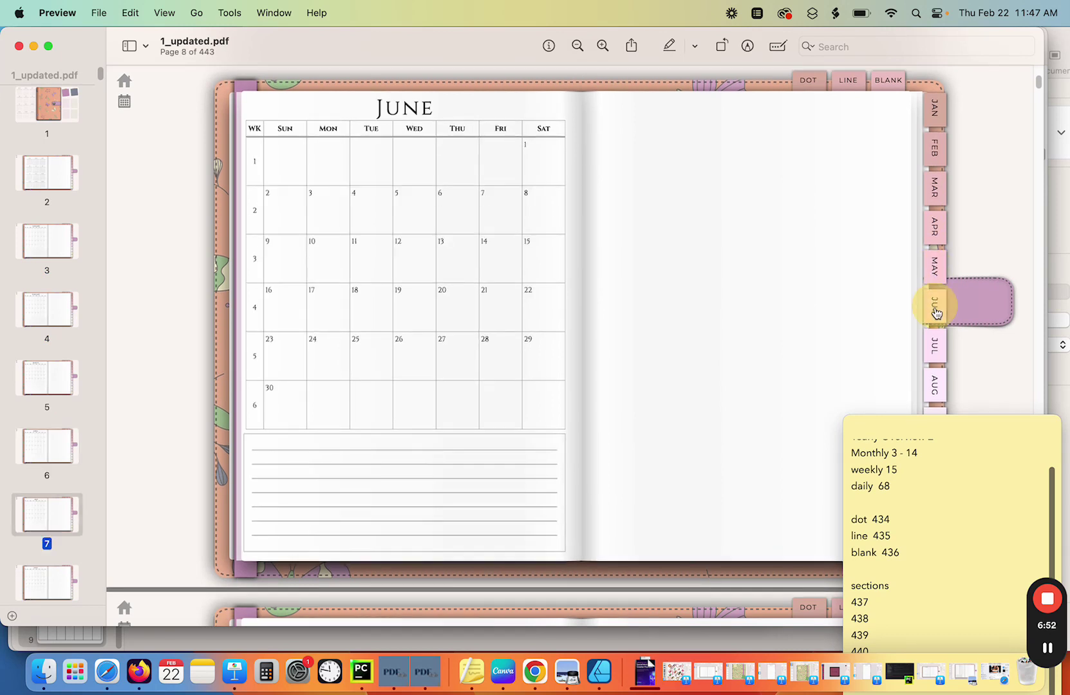
click(937, 348)
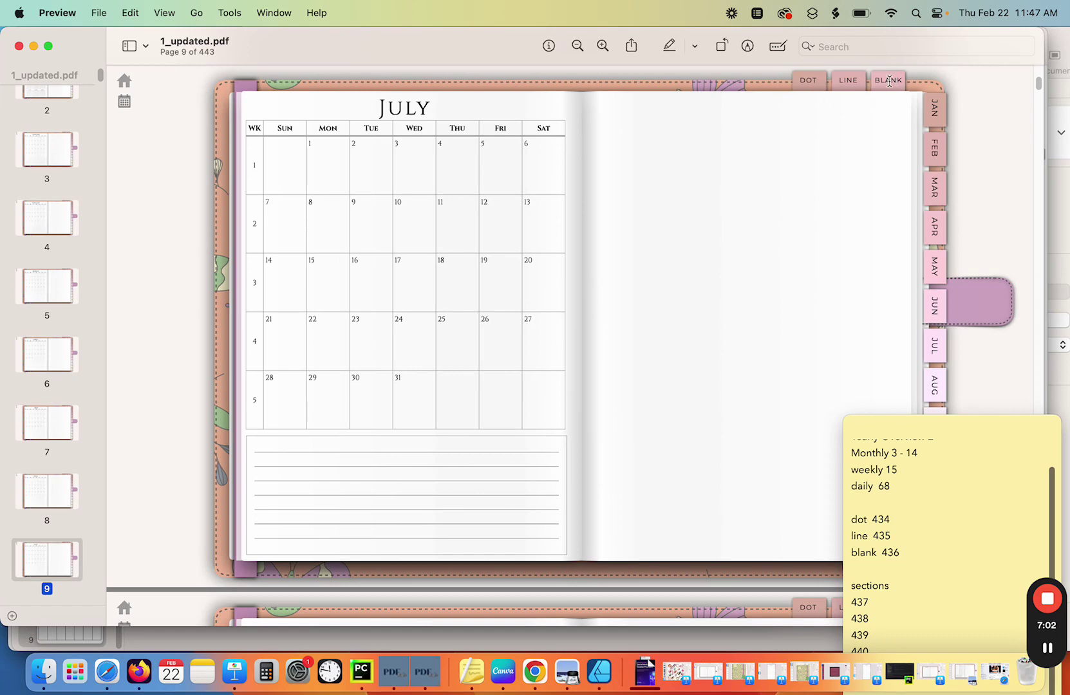
click(19, 46)
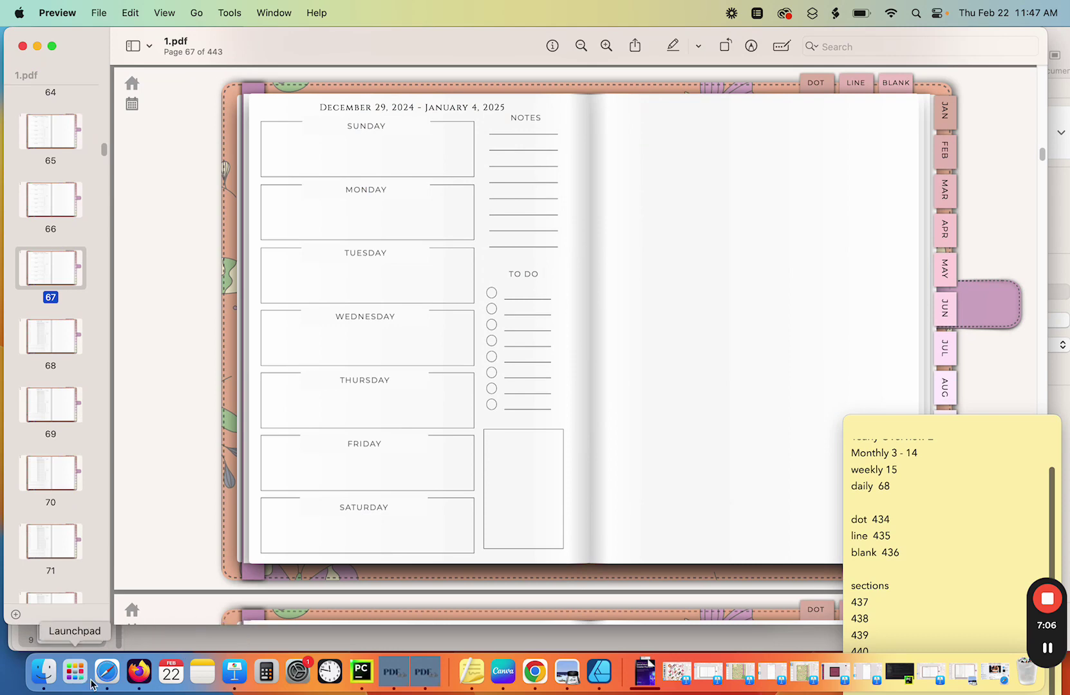
Step: Switch to PDF Linker, remove the loaded PDF, and add 1_updated.pdf from the Sunday Start folder as the selected file
click(421, 684)
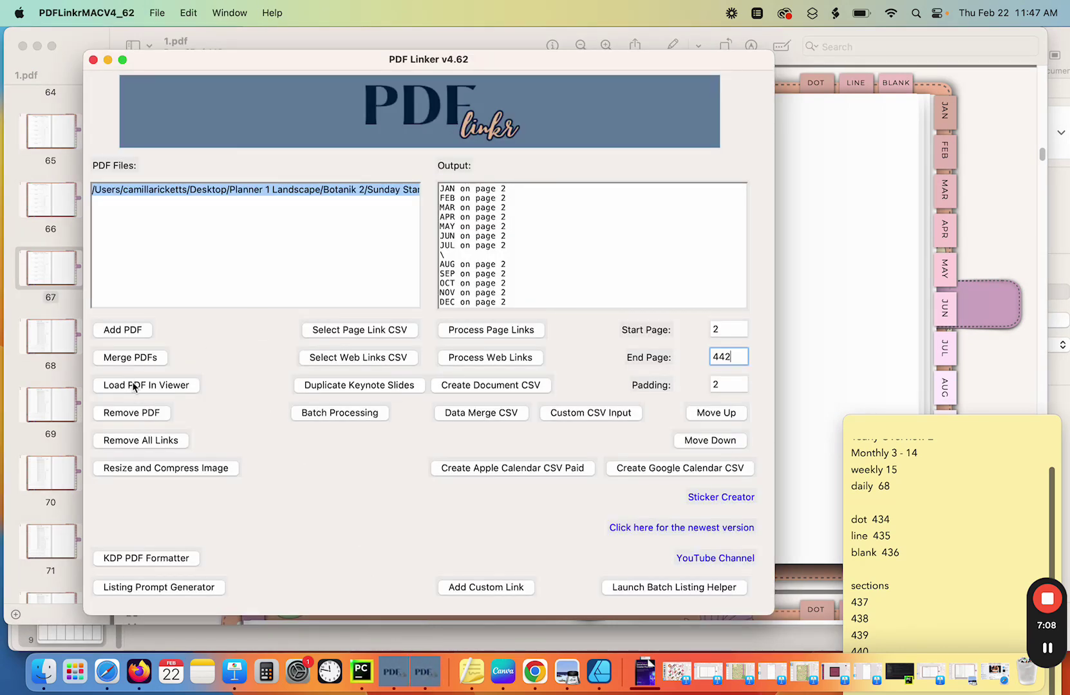
click(129, 416)
click(128, 332)
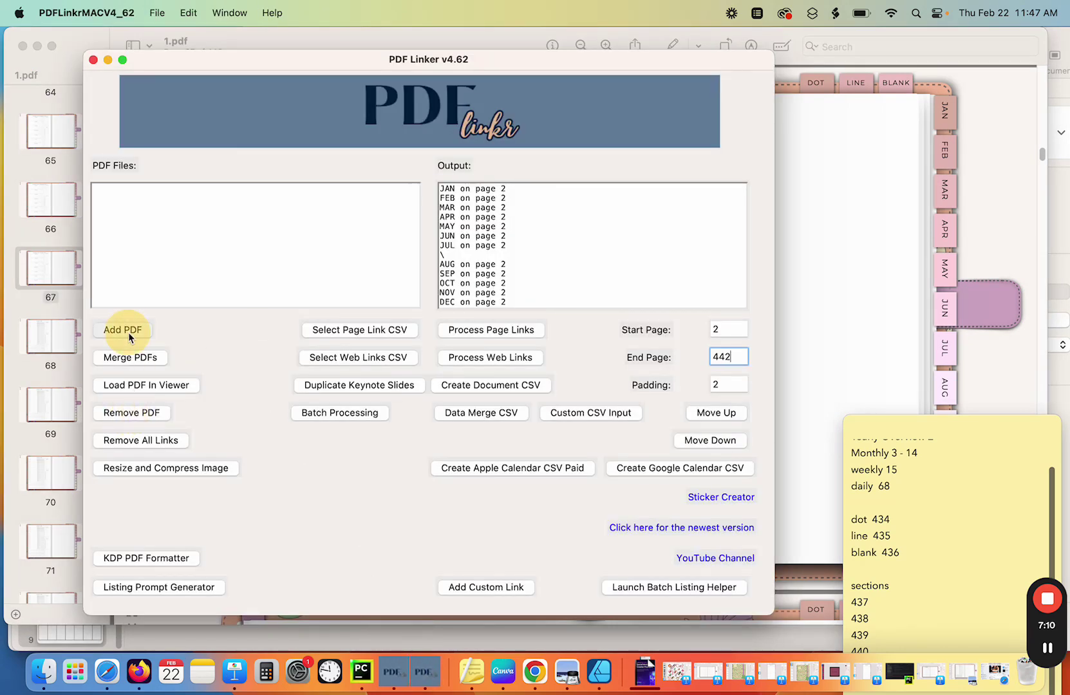
click(546, 129)
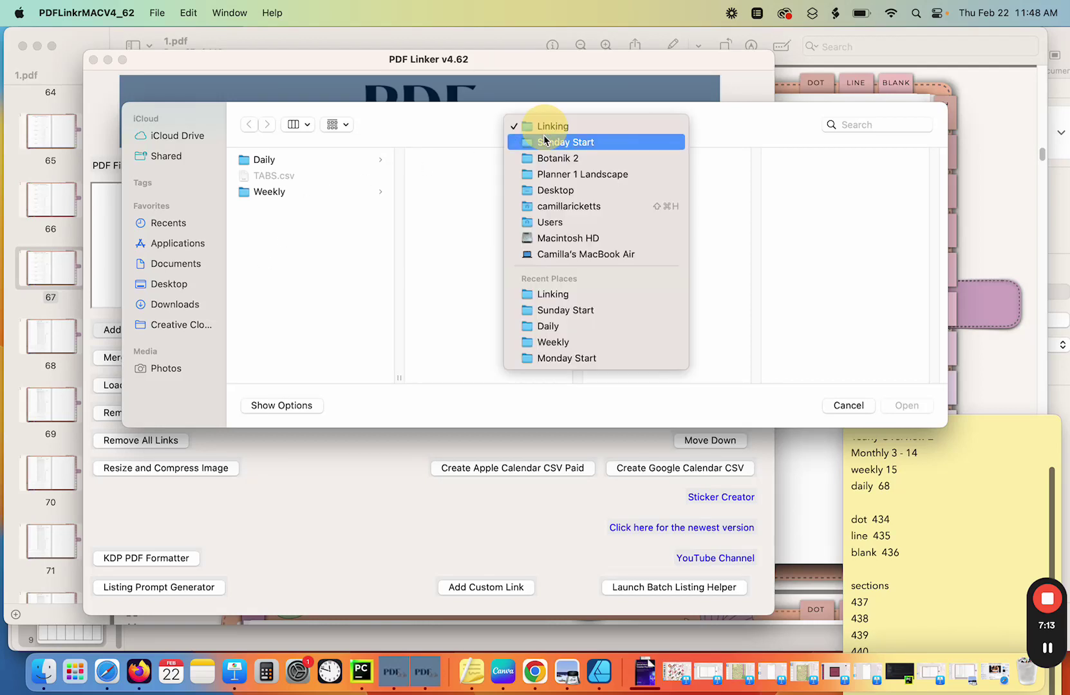
click(547, 146)
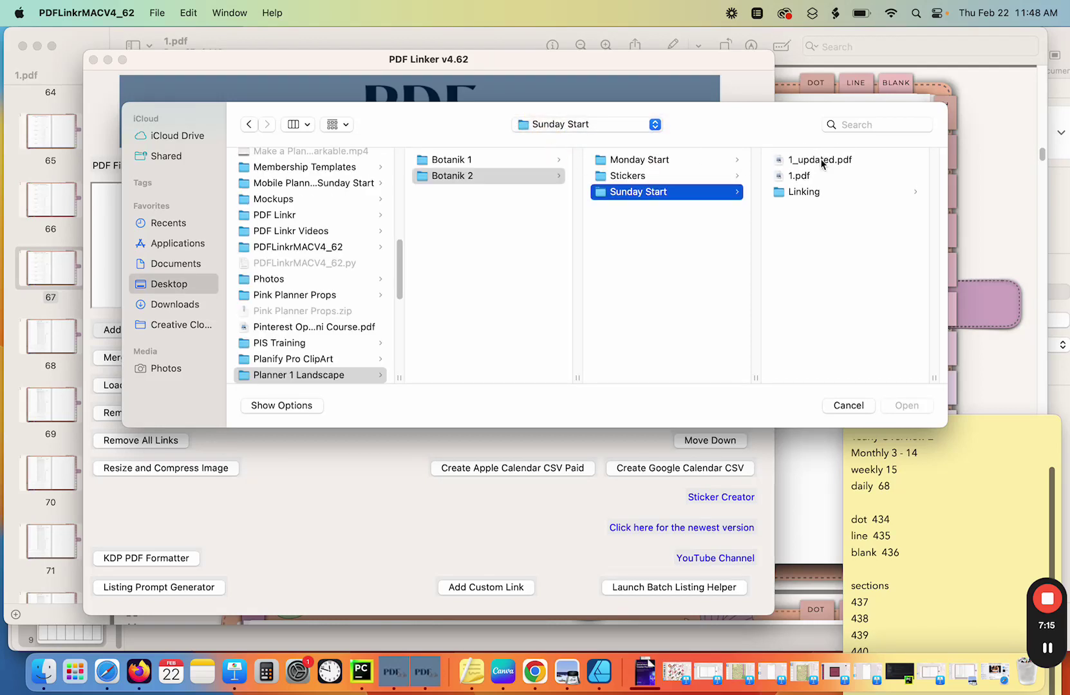
click(822, 163)
double_click(821, 162)
click(315, 190)
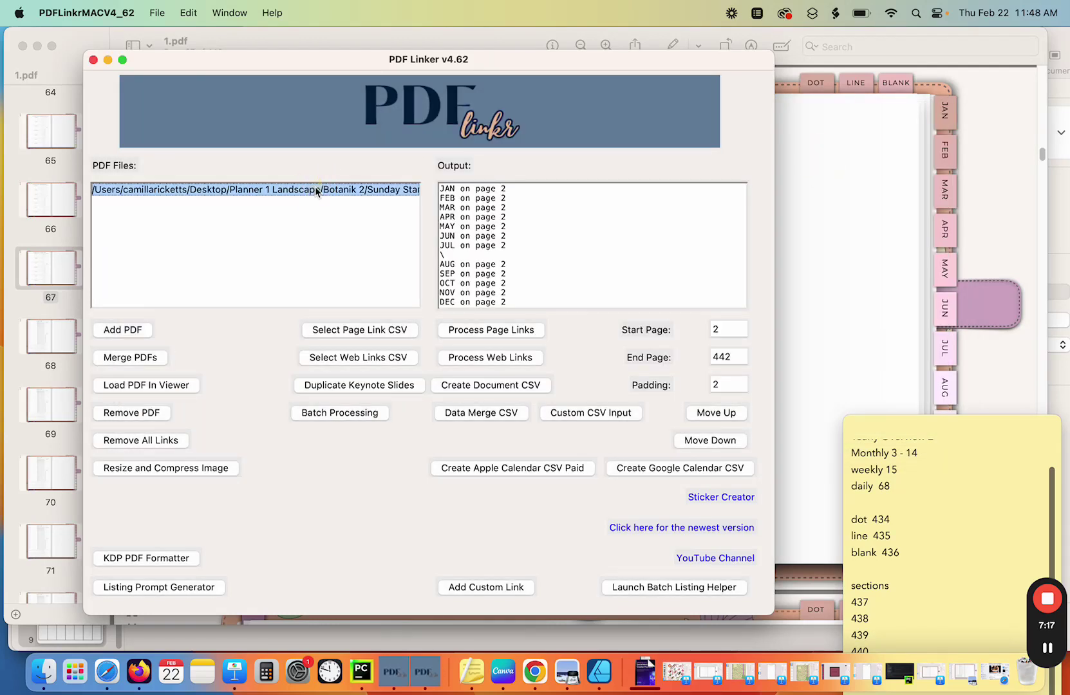
Step: Load the PDF in the viewer, mark the DOT, LINE and BLANK tabs on page 2 as the link area, and close the viewer
click(136, 385)
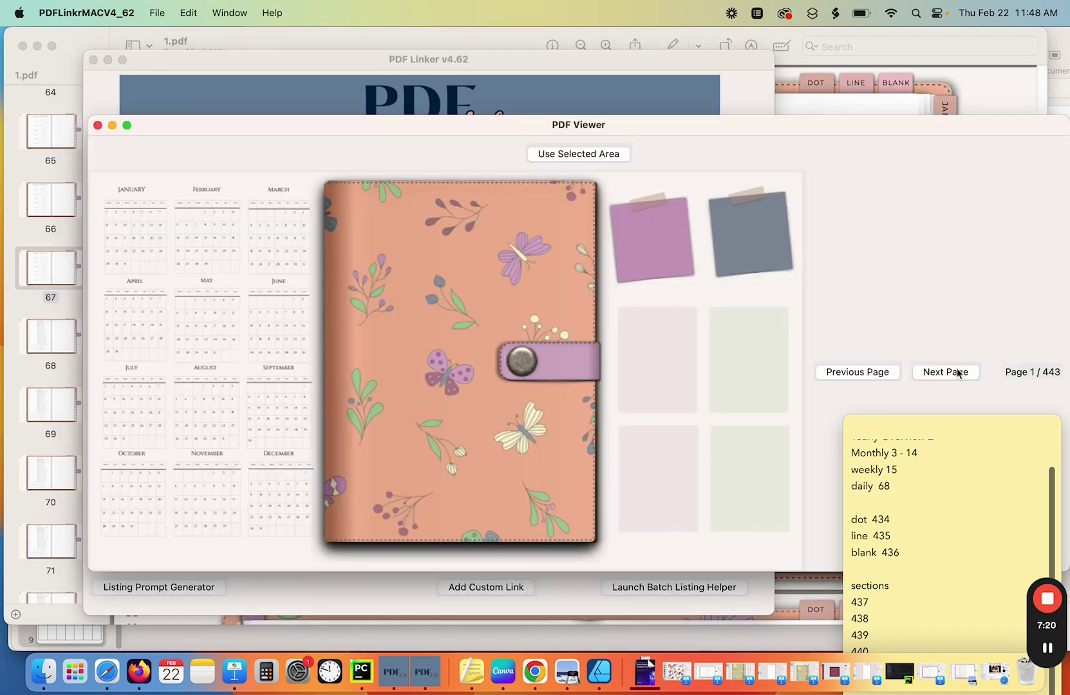
click(959, 373)
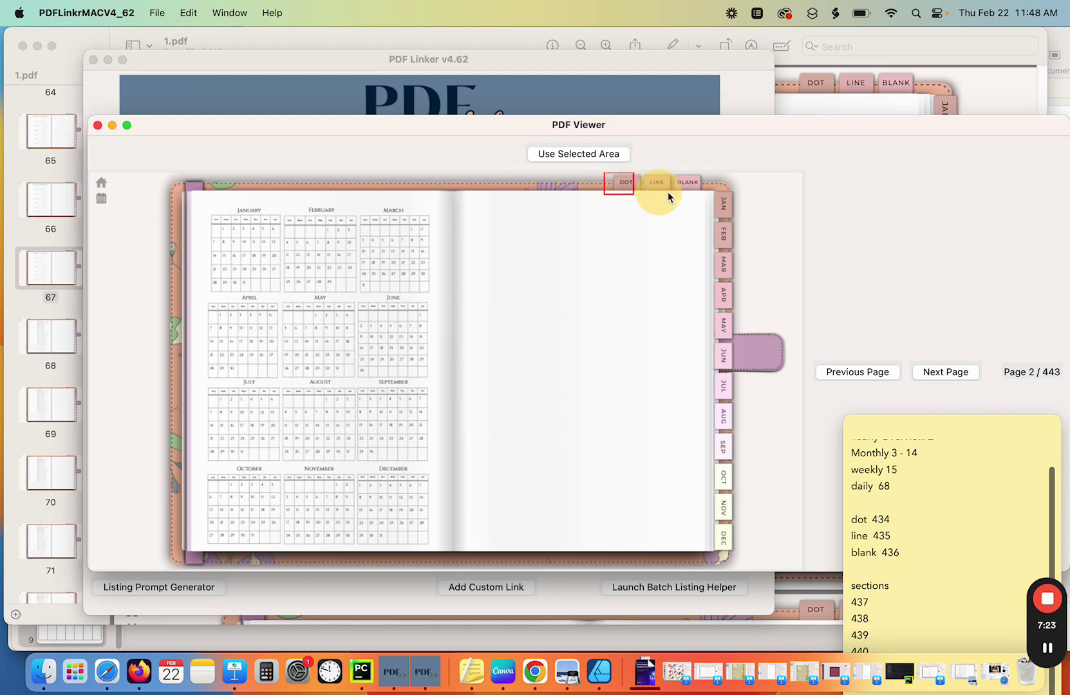
drag(668, 193, 712, 194)
click(592, 157)
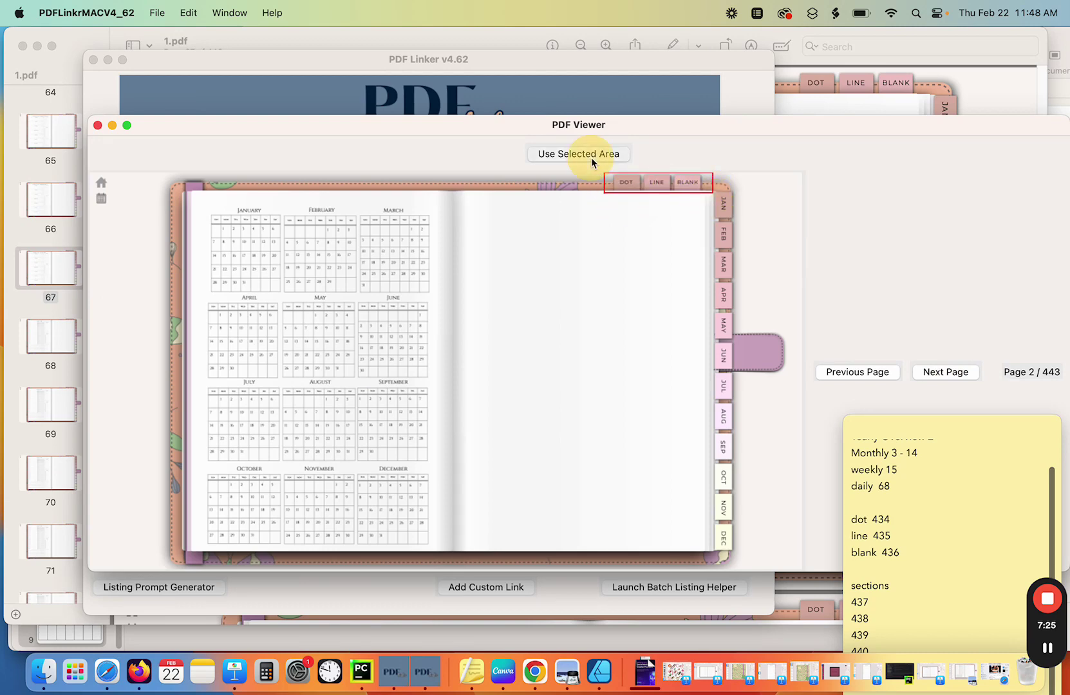
click(98, 125)
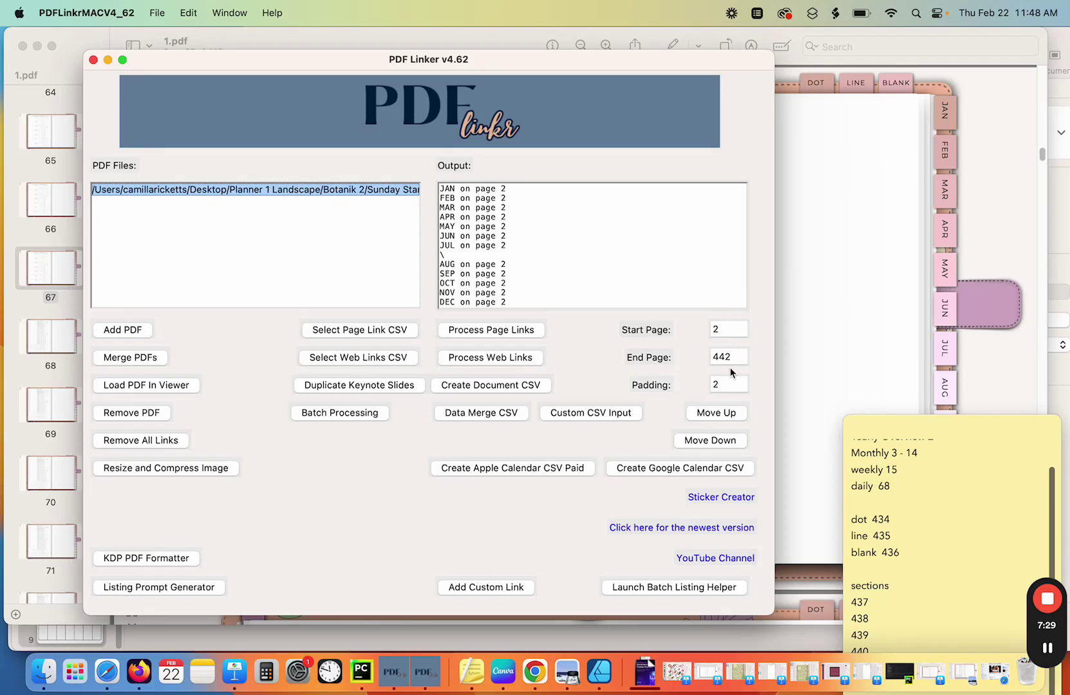
Step: Choose TABS.csv from the Linking folder as the page link CSV
click(358, 331)
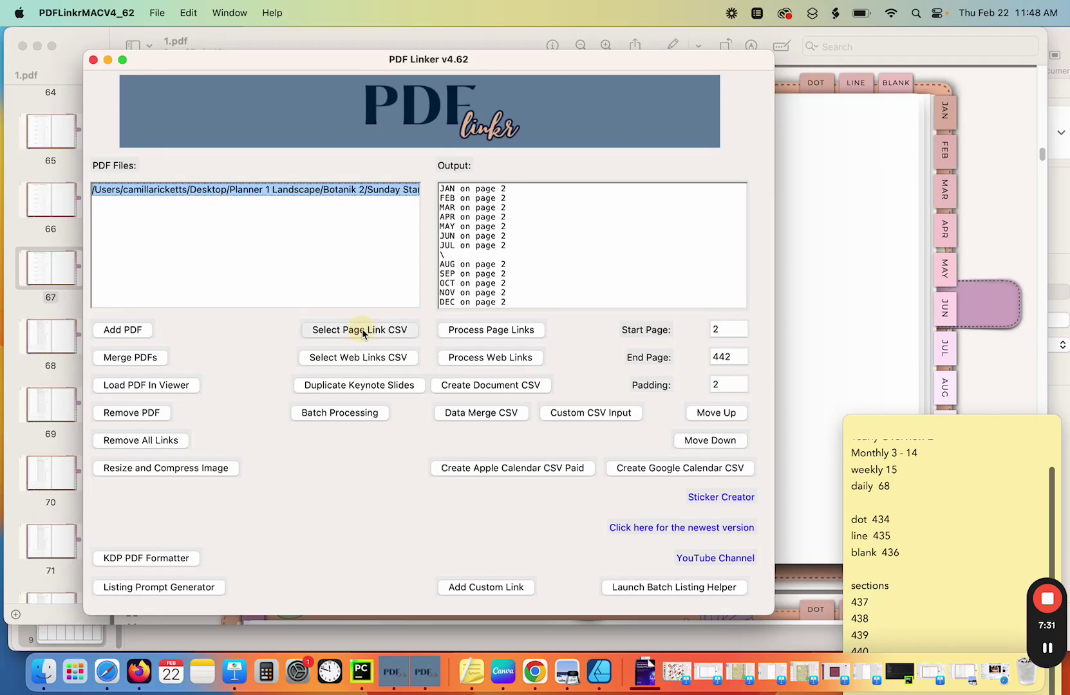
click(261, 191)
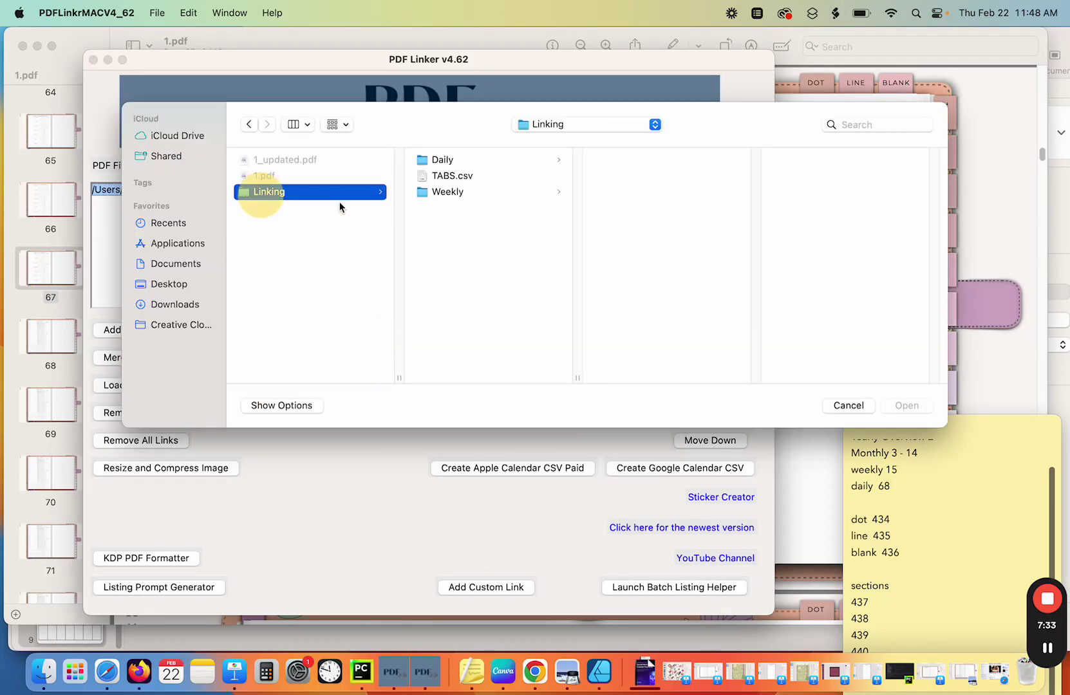
click(451, 176)
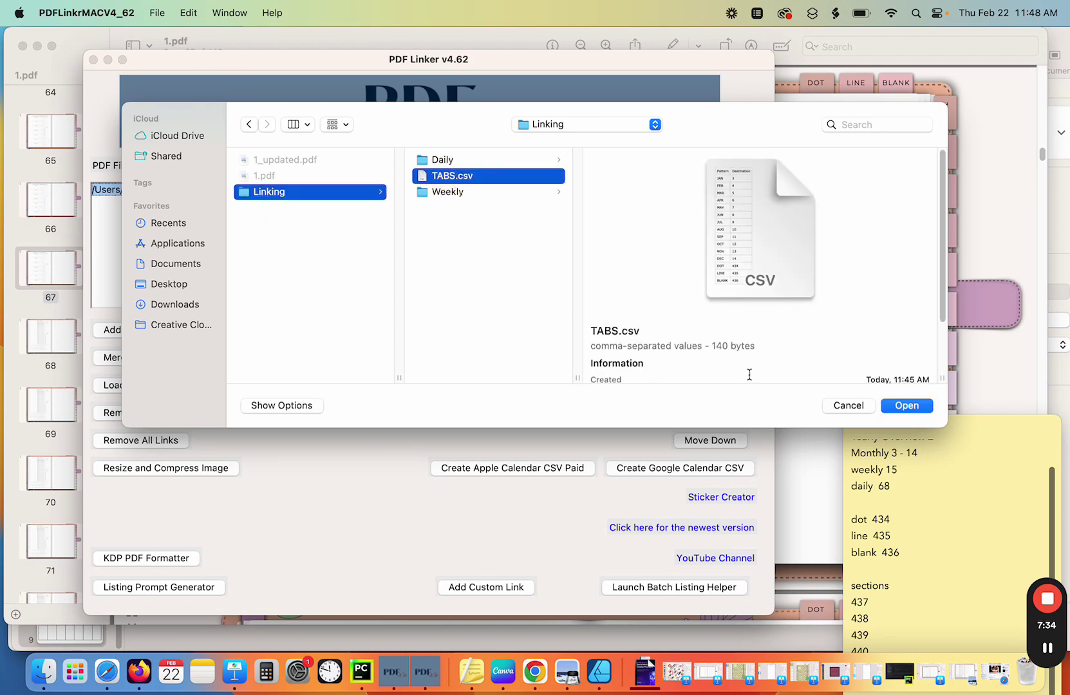
click(906, 406)
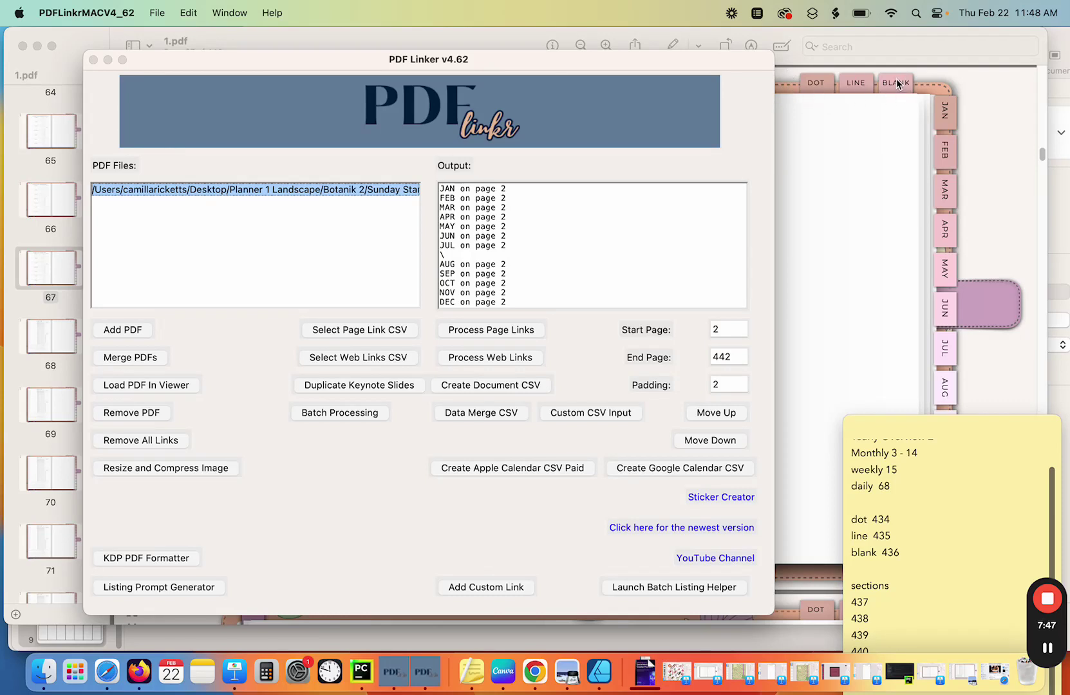
Step: Process the page links for 1_updated.pdf and dismiss the completion message
click(502, 331)
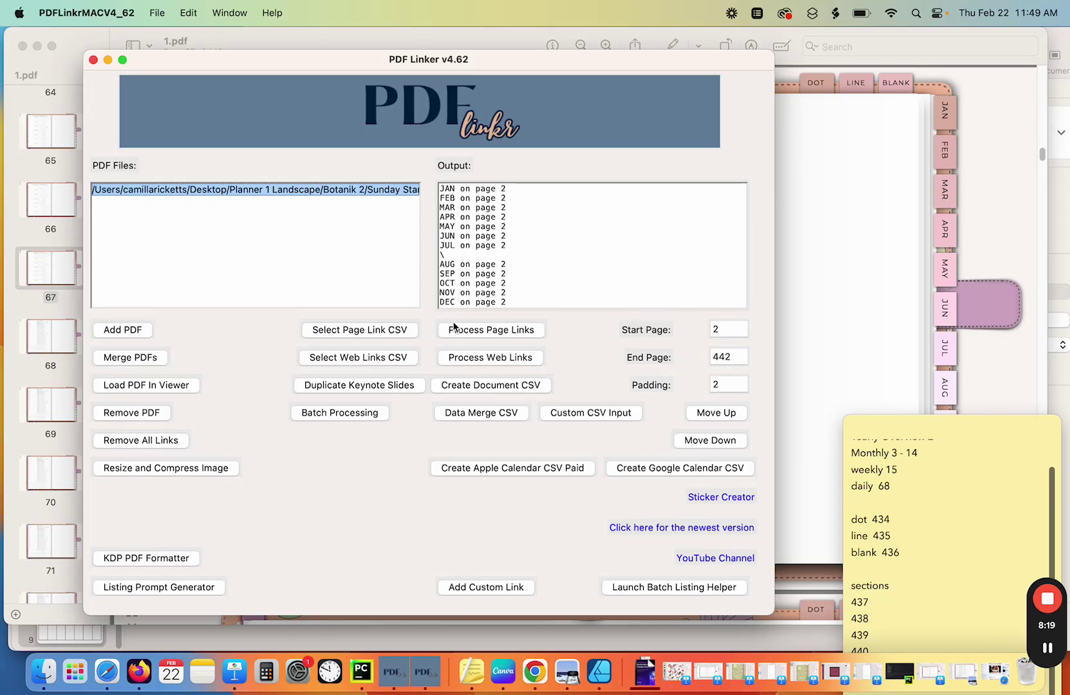
click(476, 339)
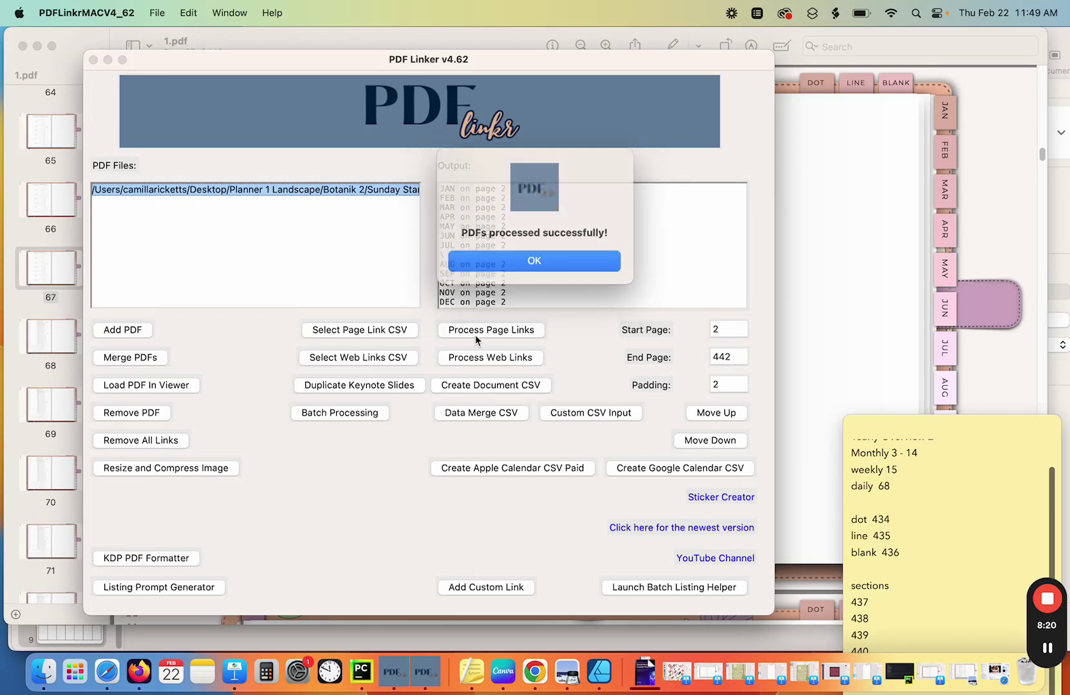
click(521, 259)
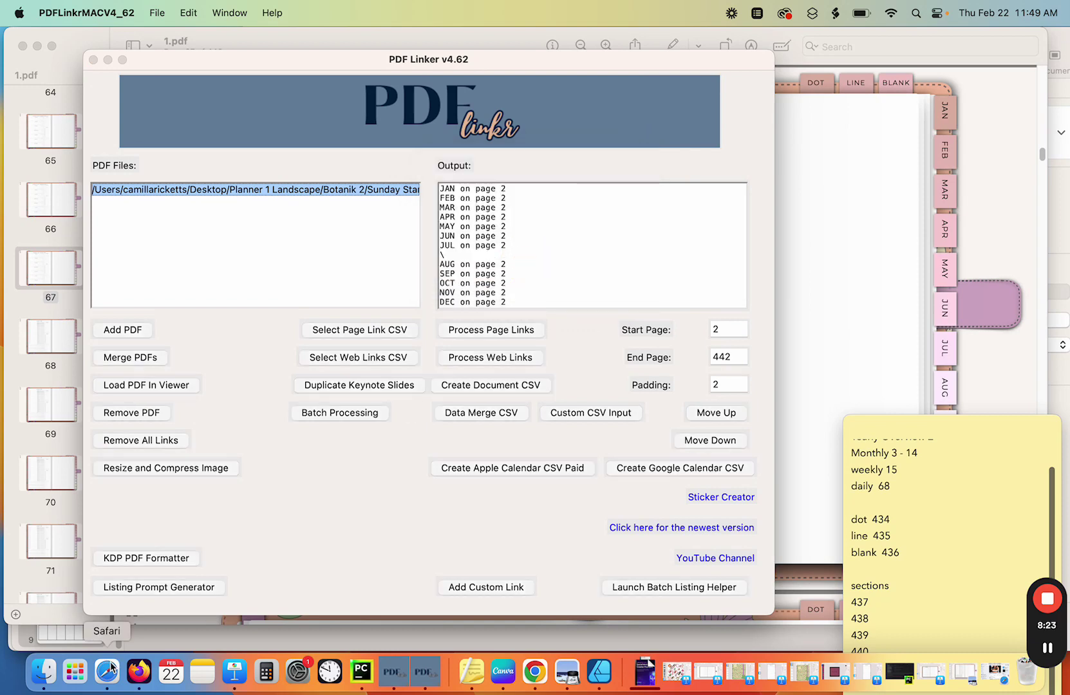
Step: Open 1_updated_updated.pdf from Finder and test the DOT, LINE, BLANK, January, February and March tab links from page 2
click(45, 674)
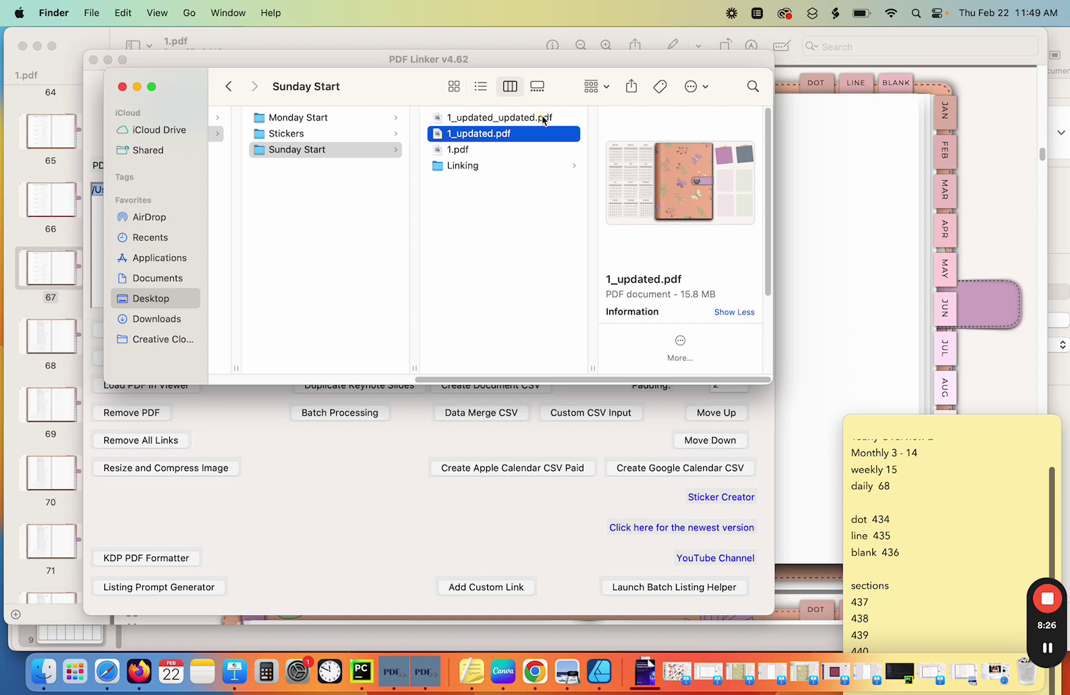
double_click(515, 118)
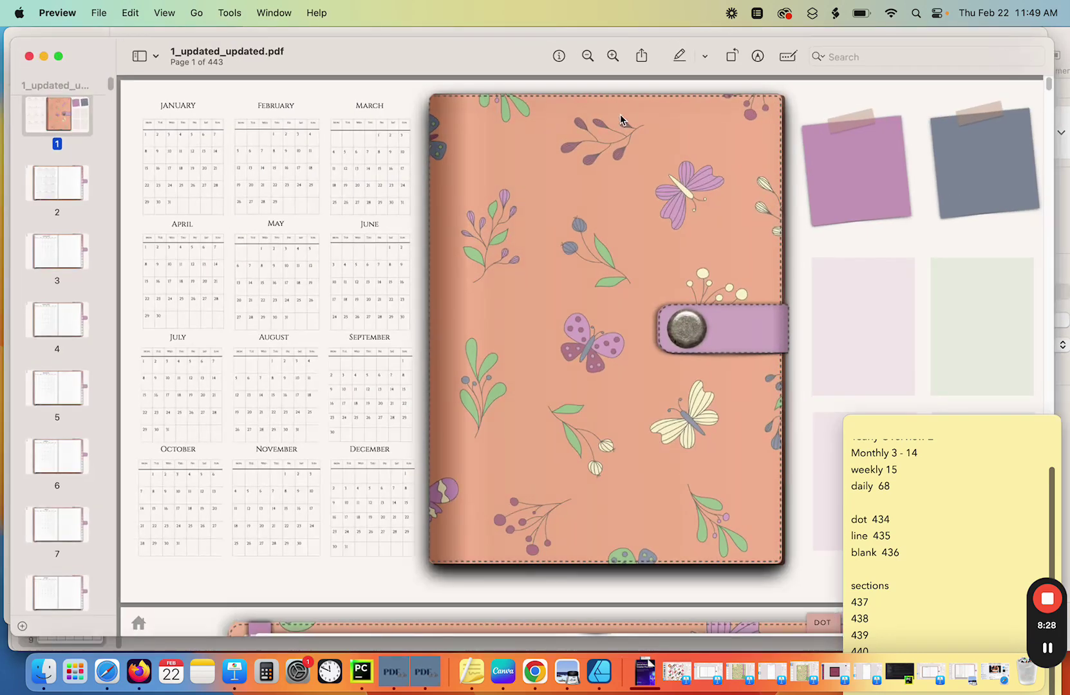
click(76, 187)
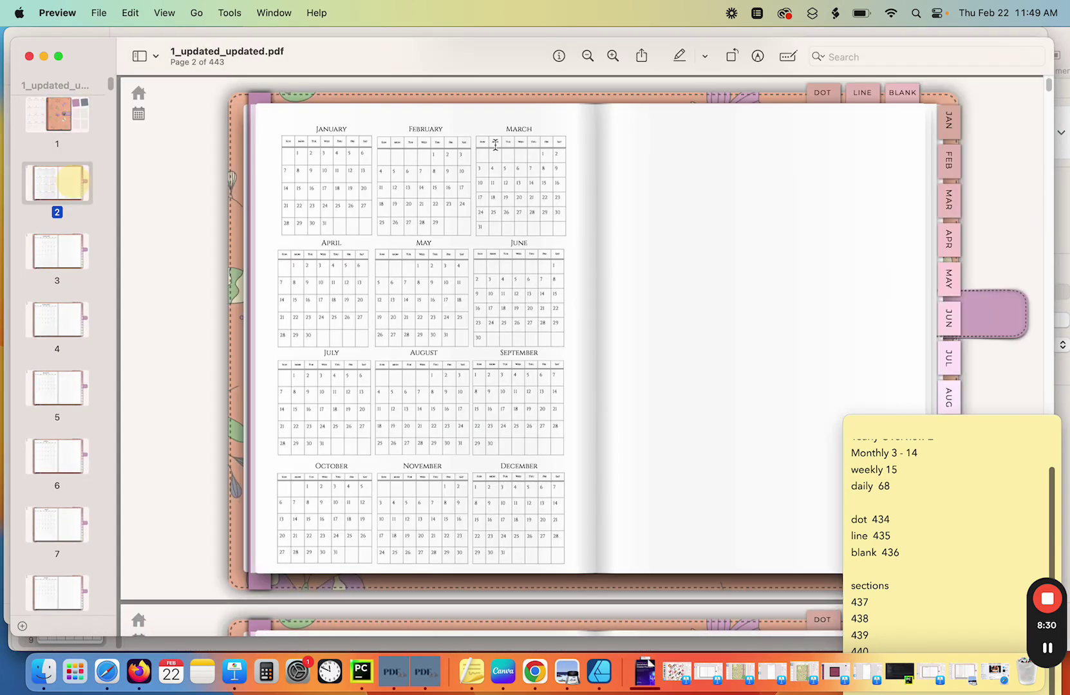
click(816, 93)
click(859, 91)
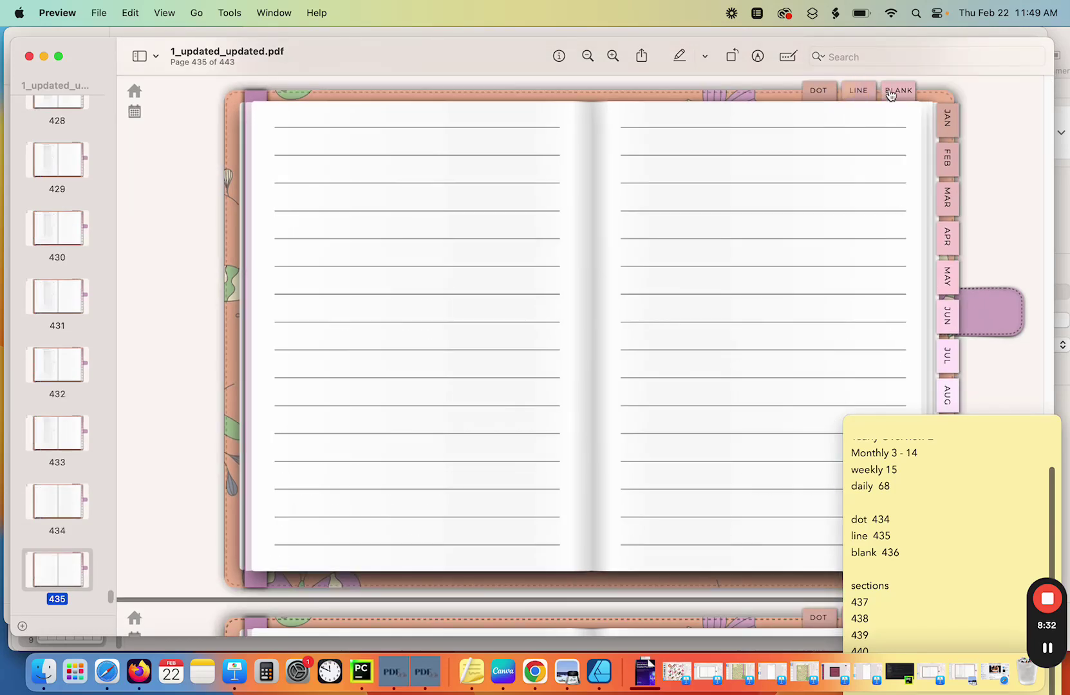
click(891, 95)
click(945, 118)
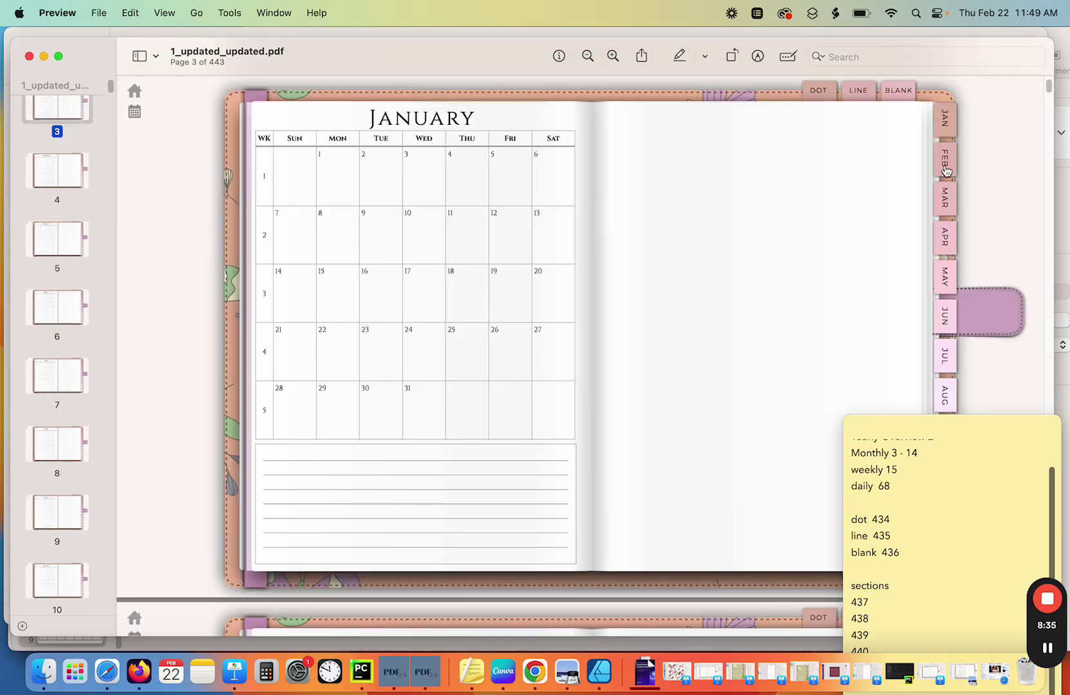
click(946, 171)
click(948, 206)
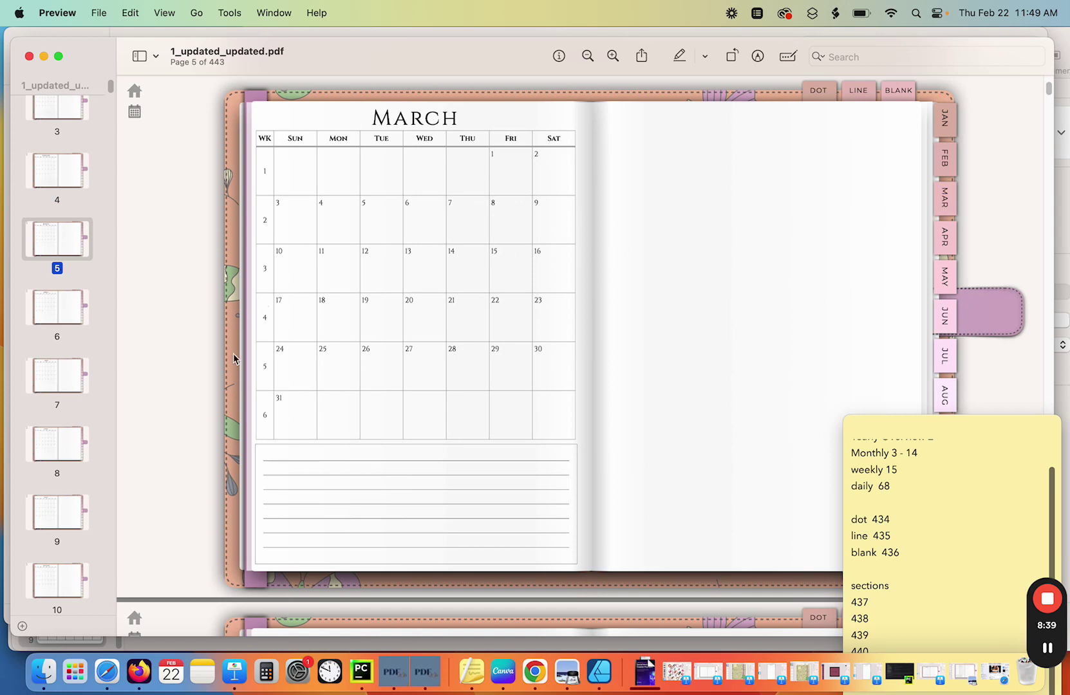
Step: Switch to Finder and rename 1_updated_updated.pdf in the Sunday Start folder to 2.pdf
click(43, 672)
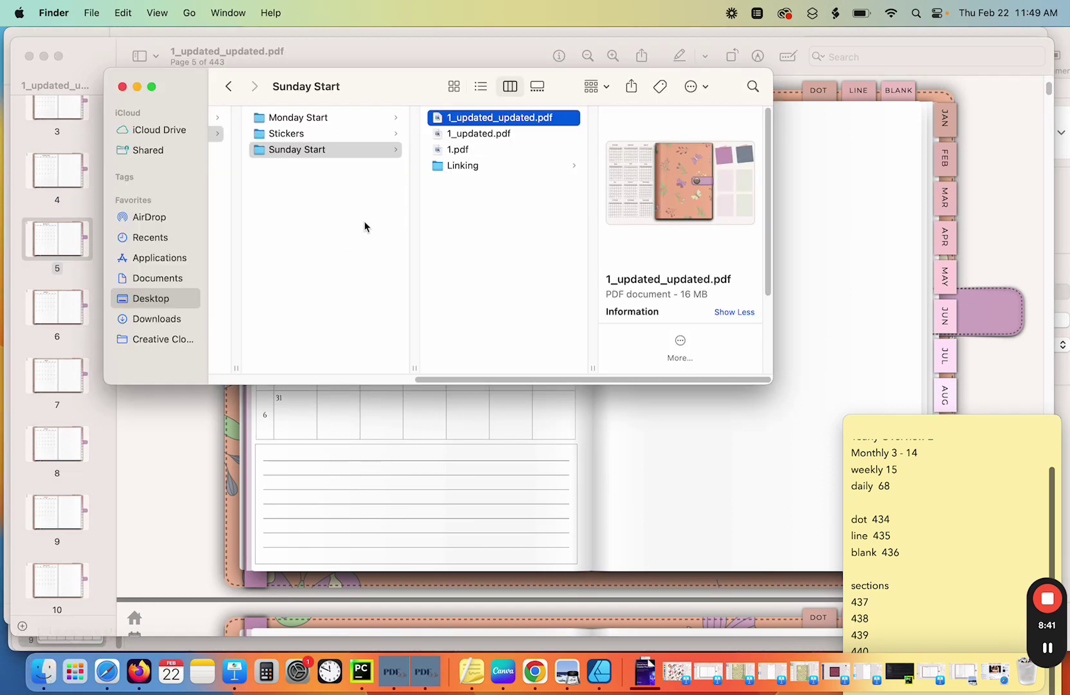
click(501, 117)
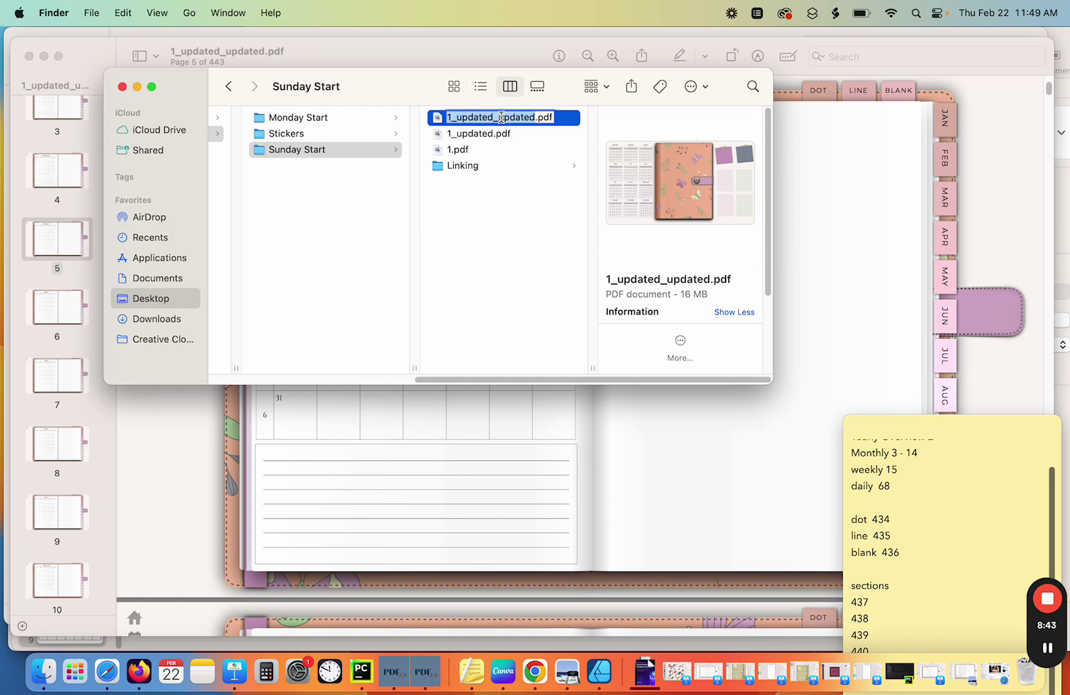
text(2)
click(511, 248)
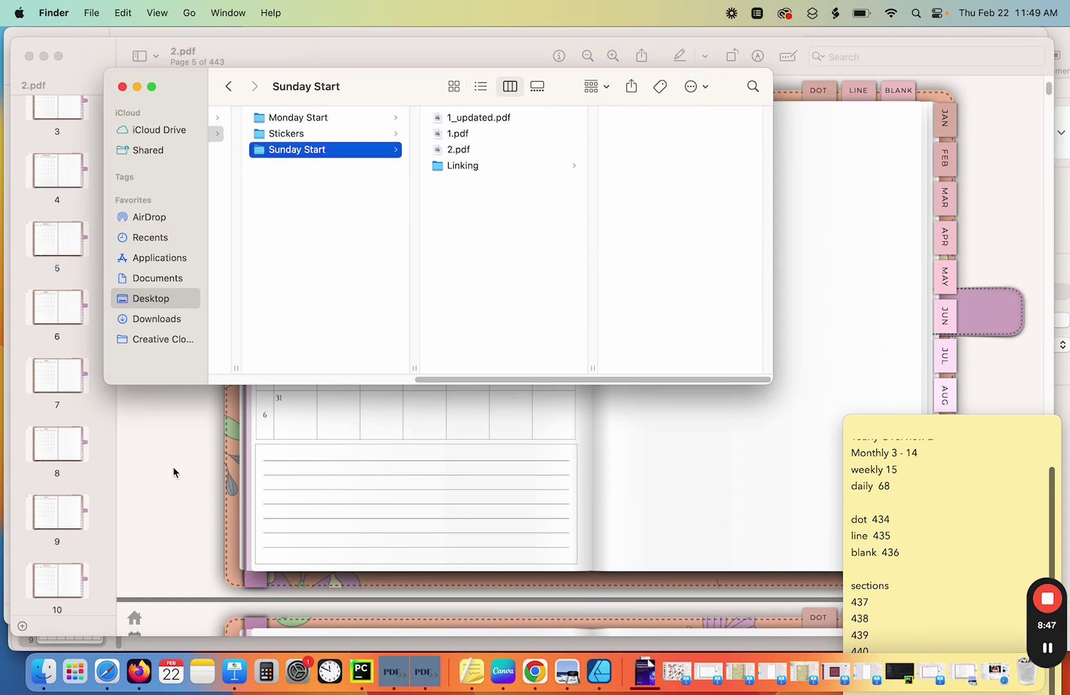
Step: Return to PDF Linker, open Batch Processing, and add 2.pdf from the Sunday Start folder
click(423, 672)
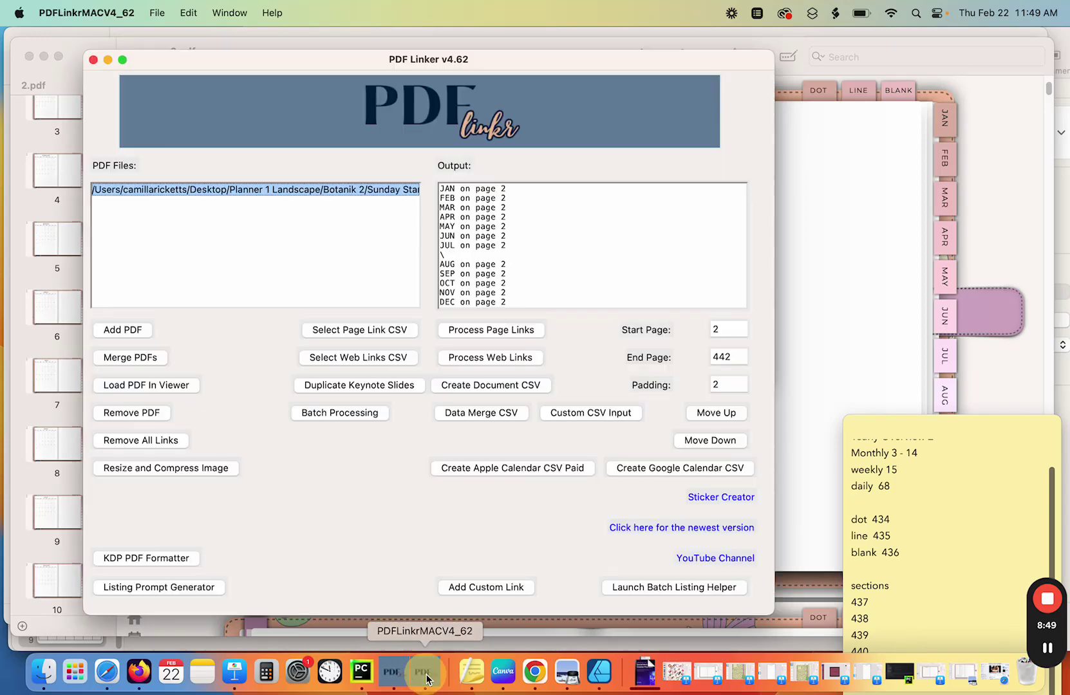
click(333, 414)
drag(474, 42, 411, 41)
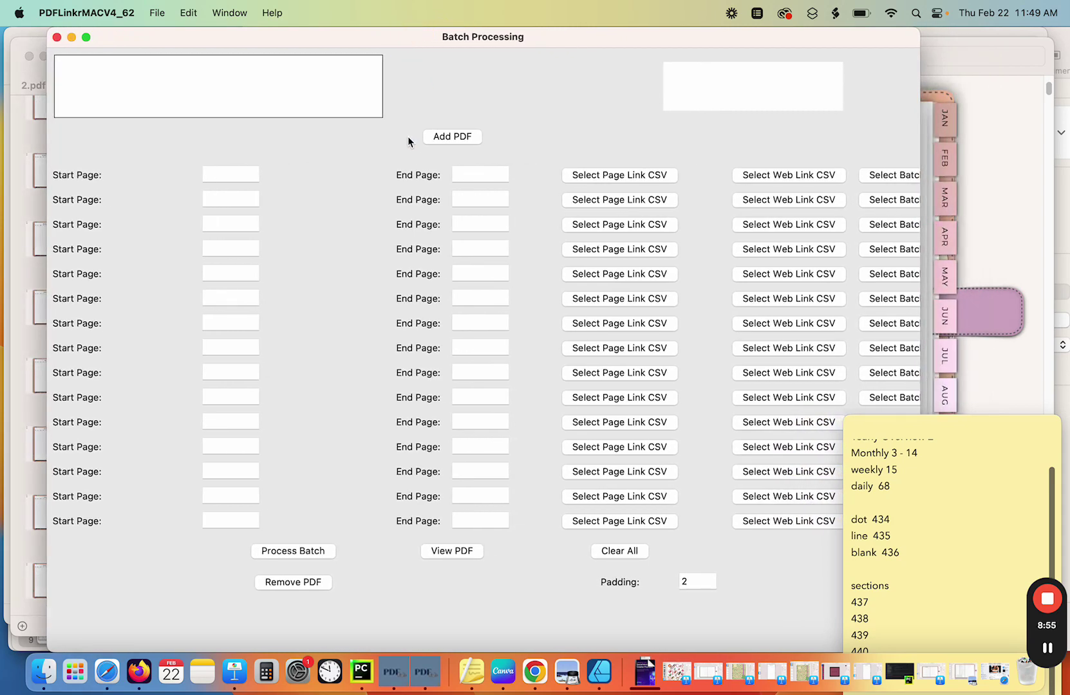
click(456, 138)
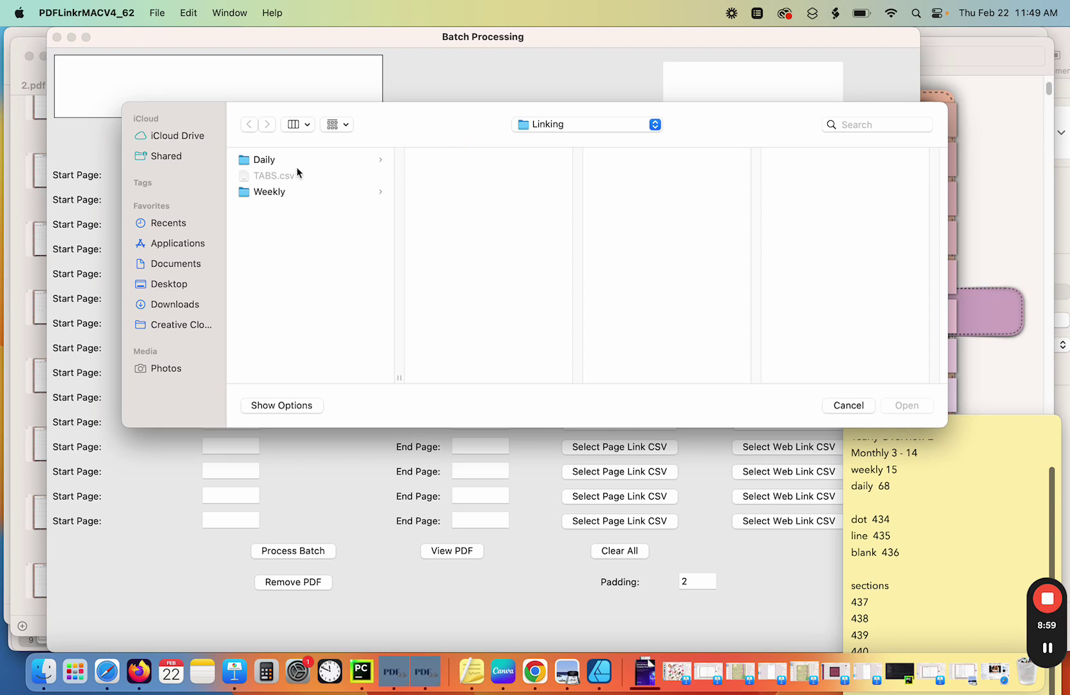
click(556, 129)
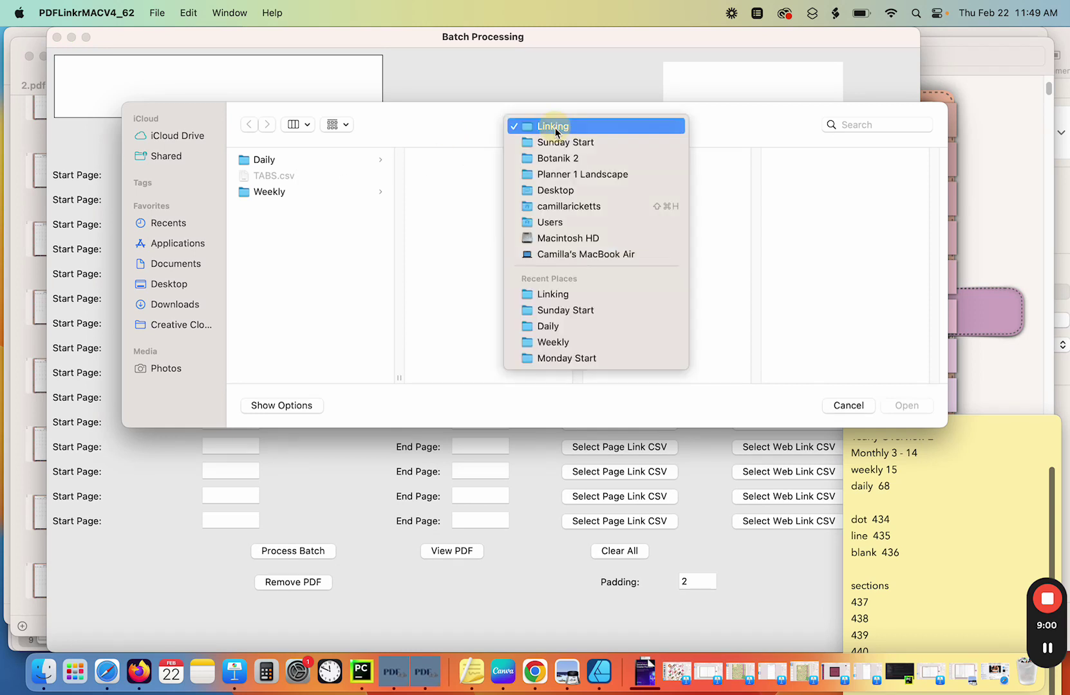
click(608, 160)
click(638, 192)
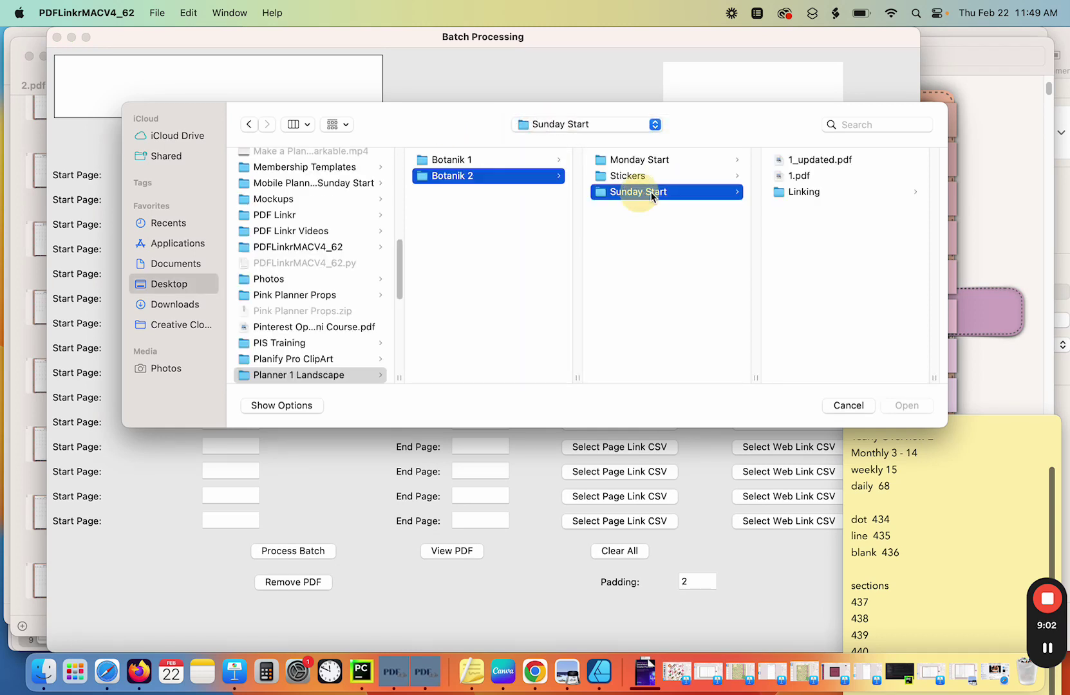
double_click(800, 192)
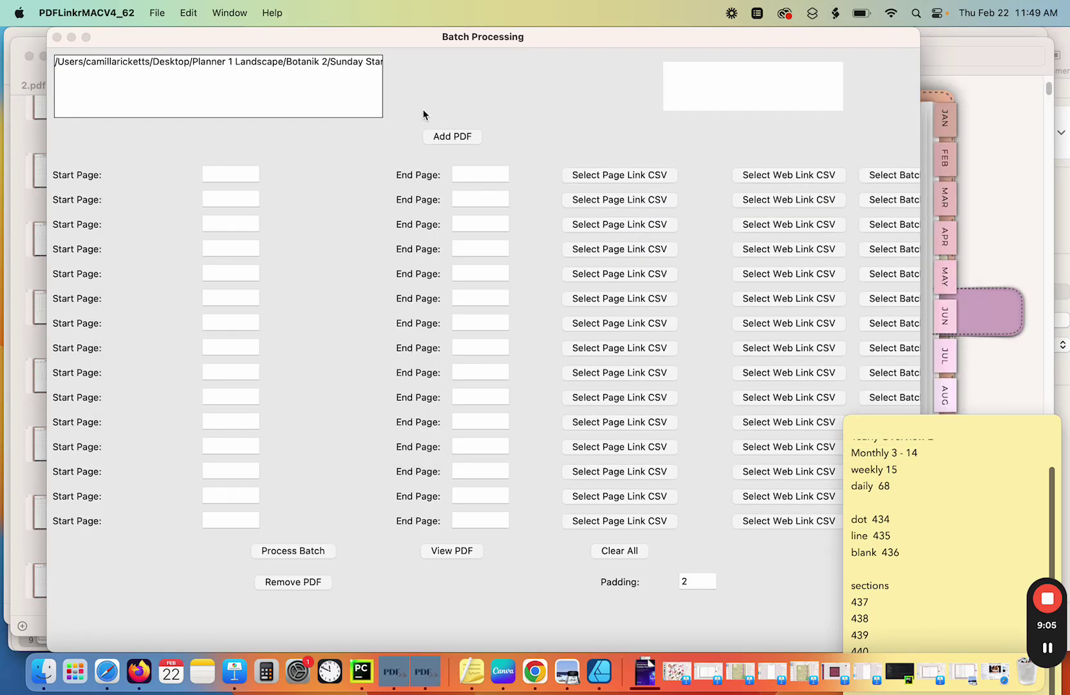
Step: Select 2.pdf in the batch list and set the first row's page range to start at 3 and end at 14
triple_click(324, 60)
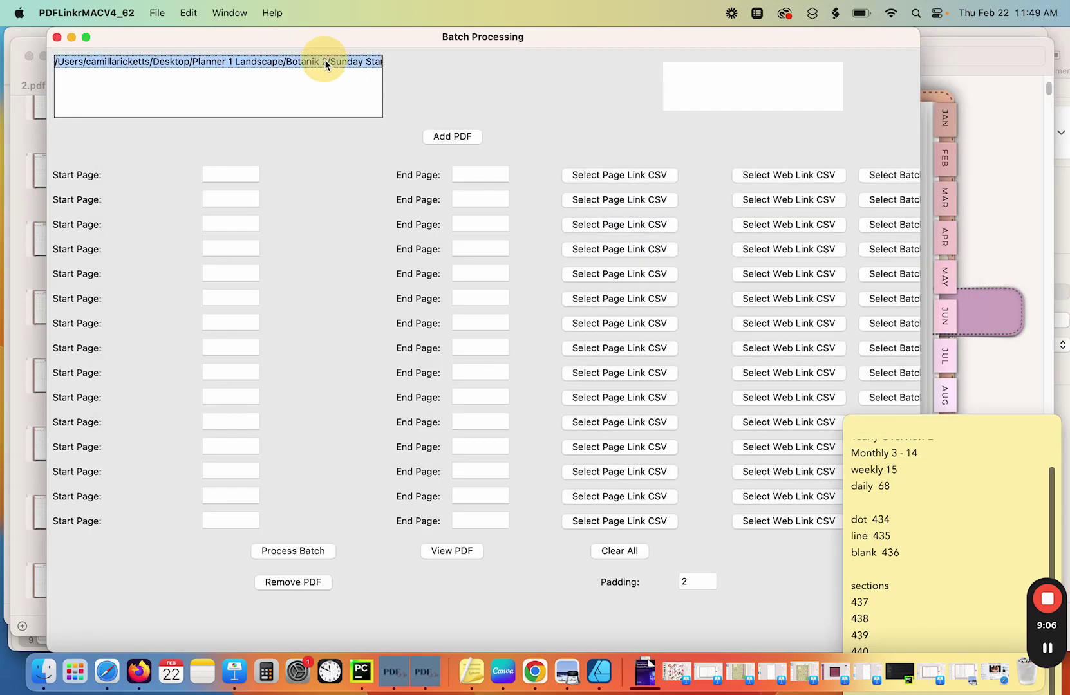
click(225, 175)
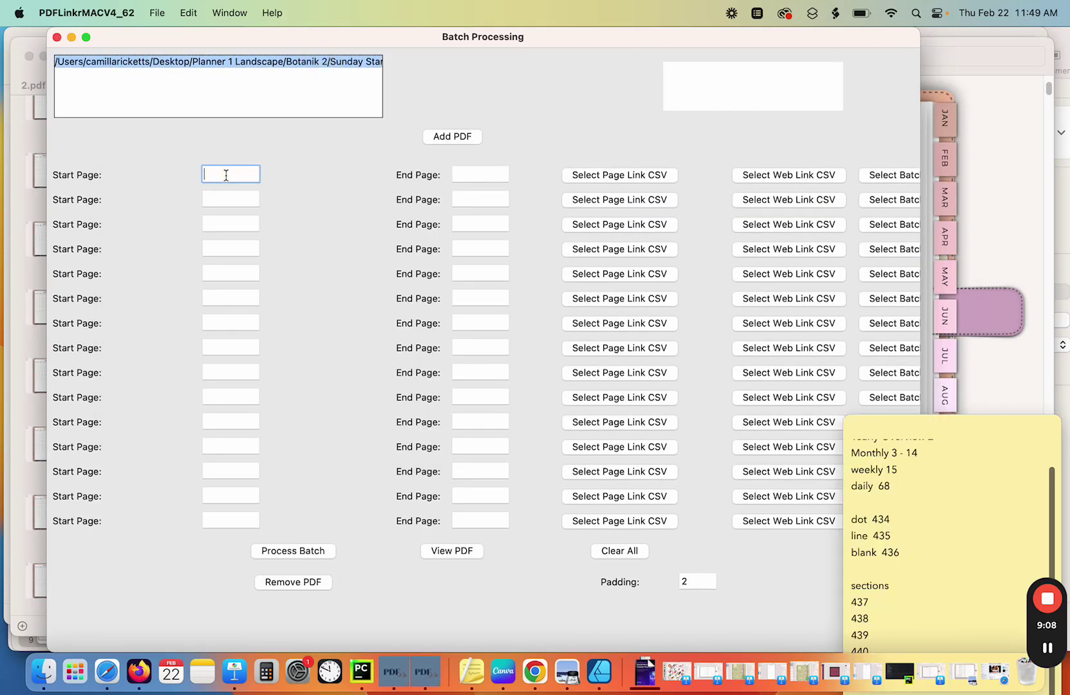
text(3)
click(183, 178)
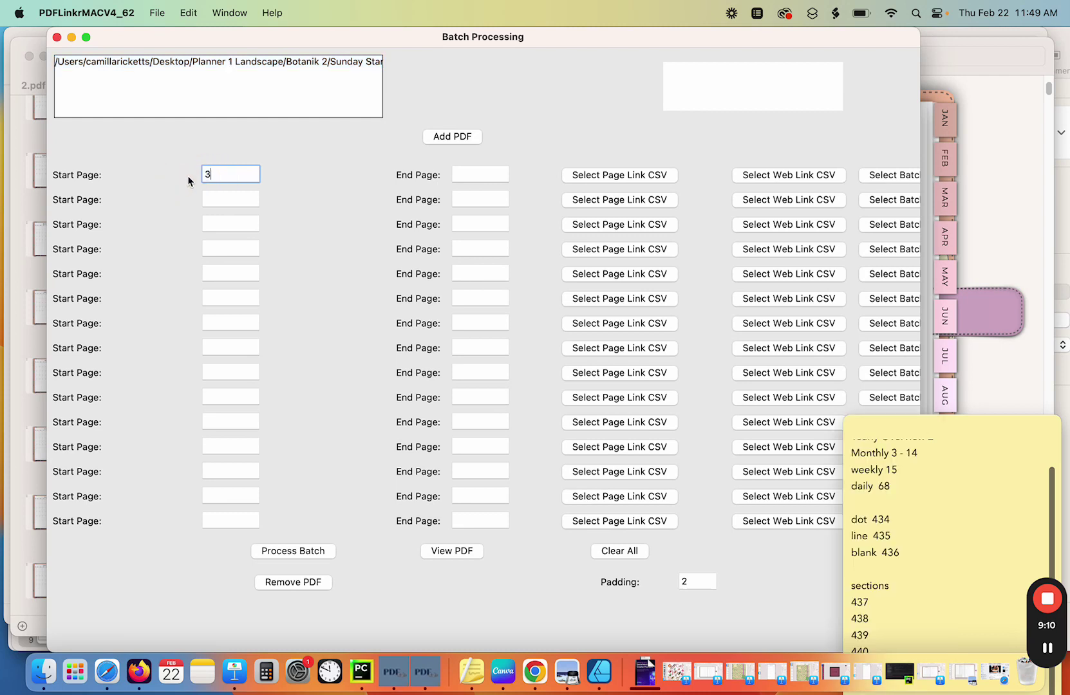
click(460, 175)
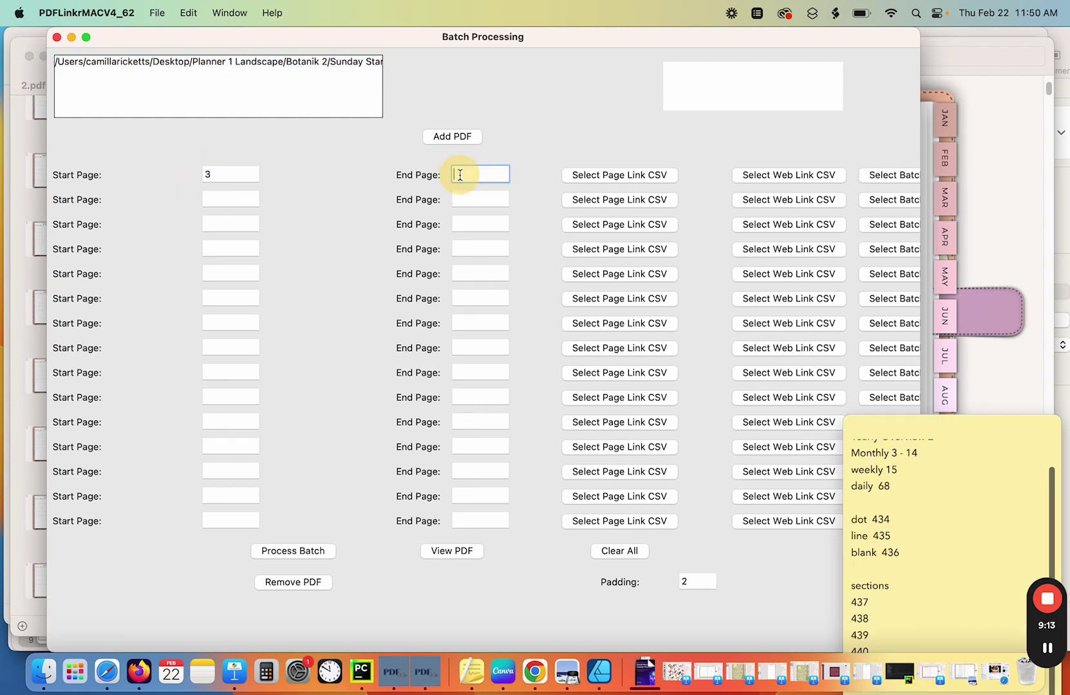
text(14)
Step: View 2.pdf, outline the WK column on January page 3 from week 1 to below week 5, and use it as the link area
triple_click(349, 64)
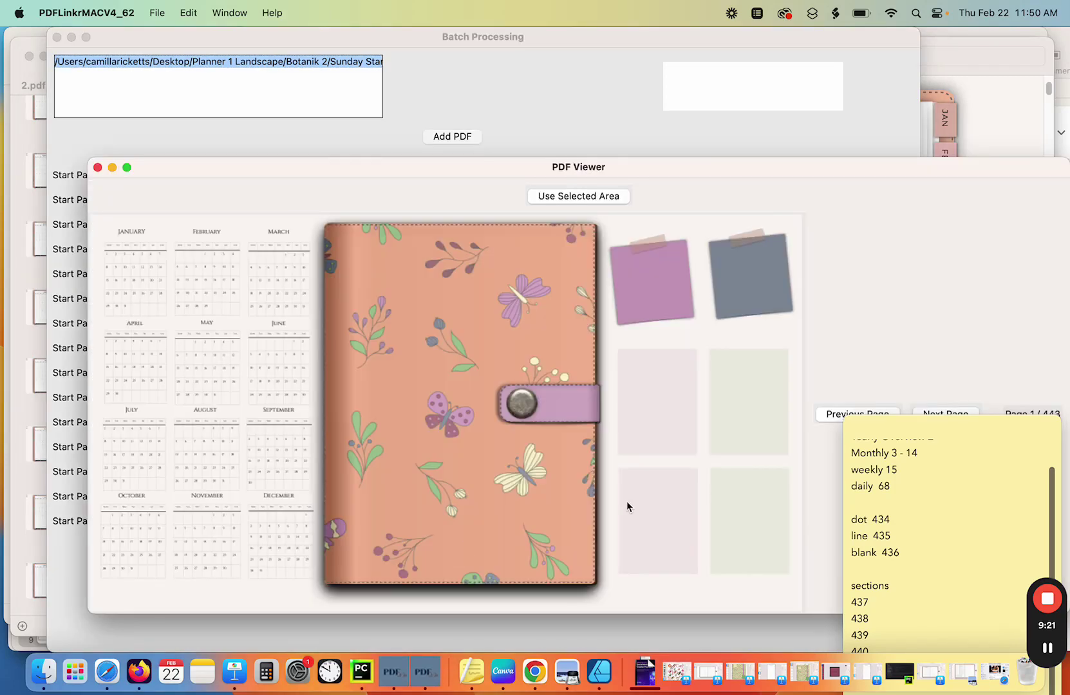
click(947, 414)
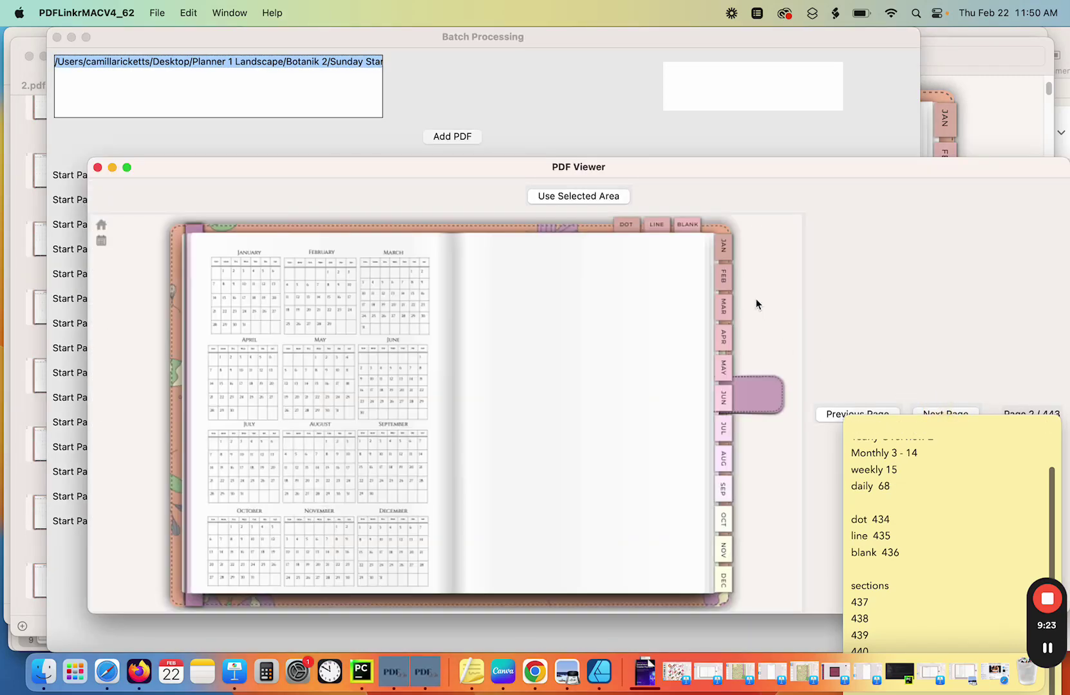
drag(688, 176, 645, 110)
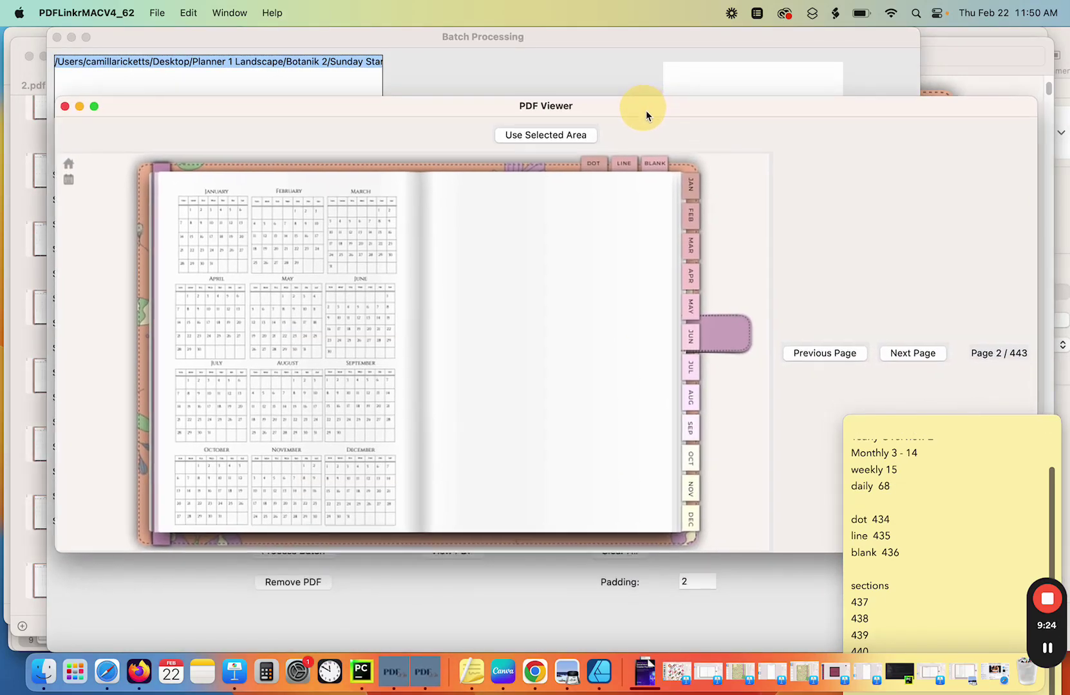
click(913, 355)
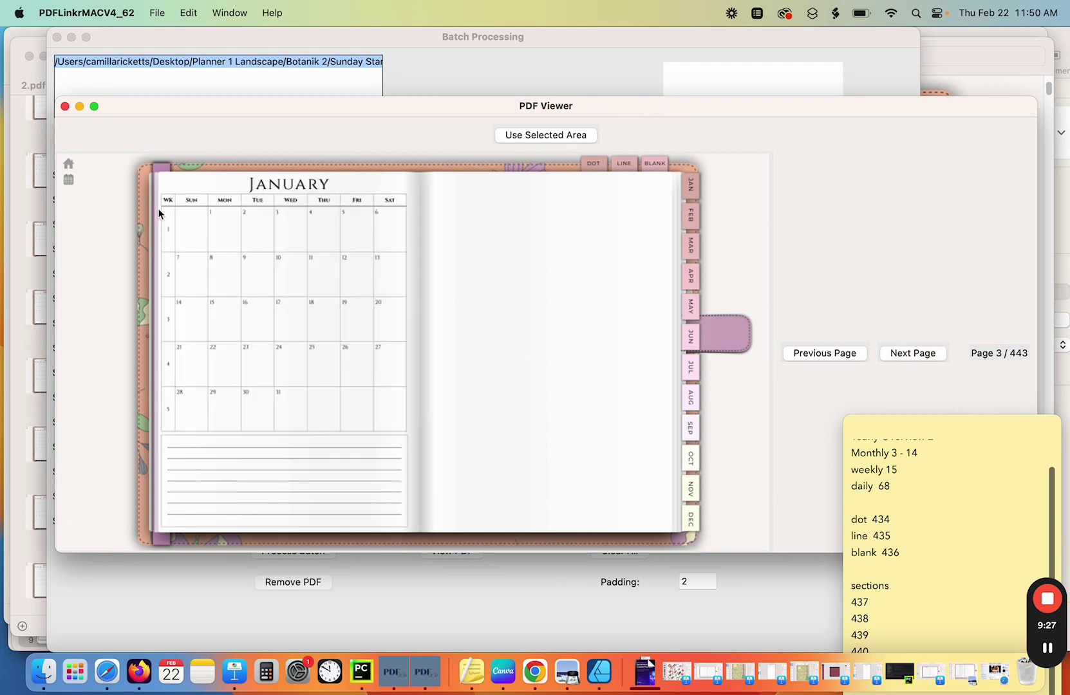
drag(159, 205, 174, 472)
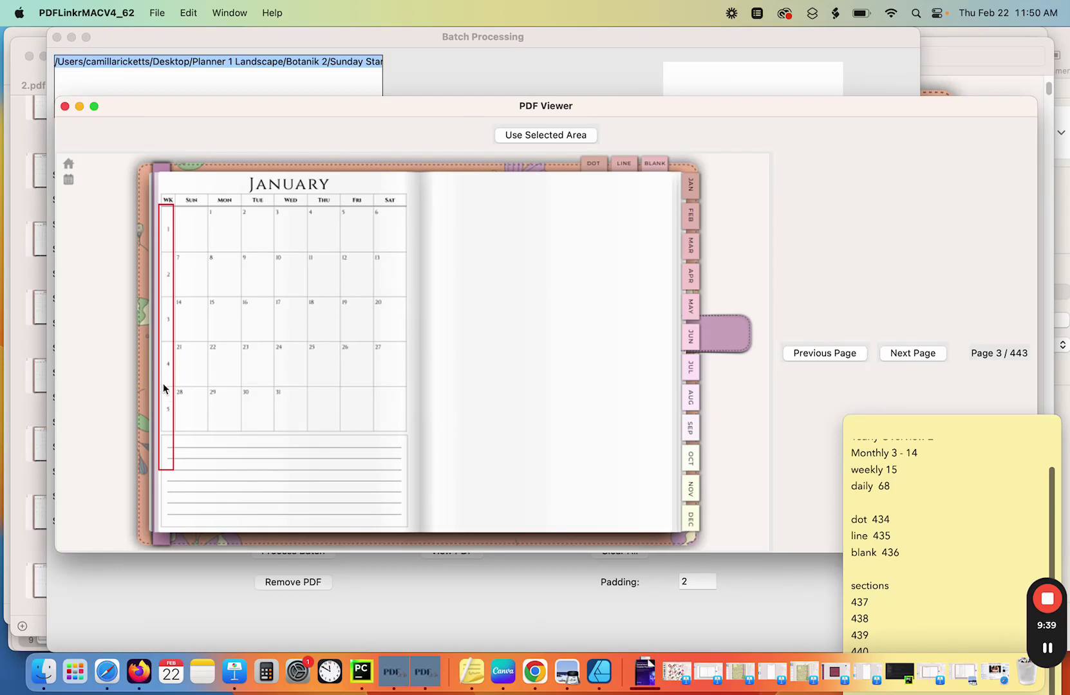
click(529, 136)
click(64, 106)
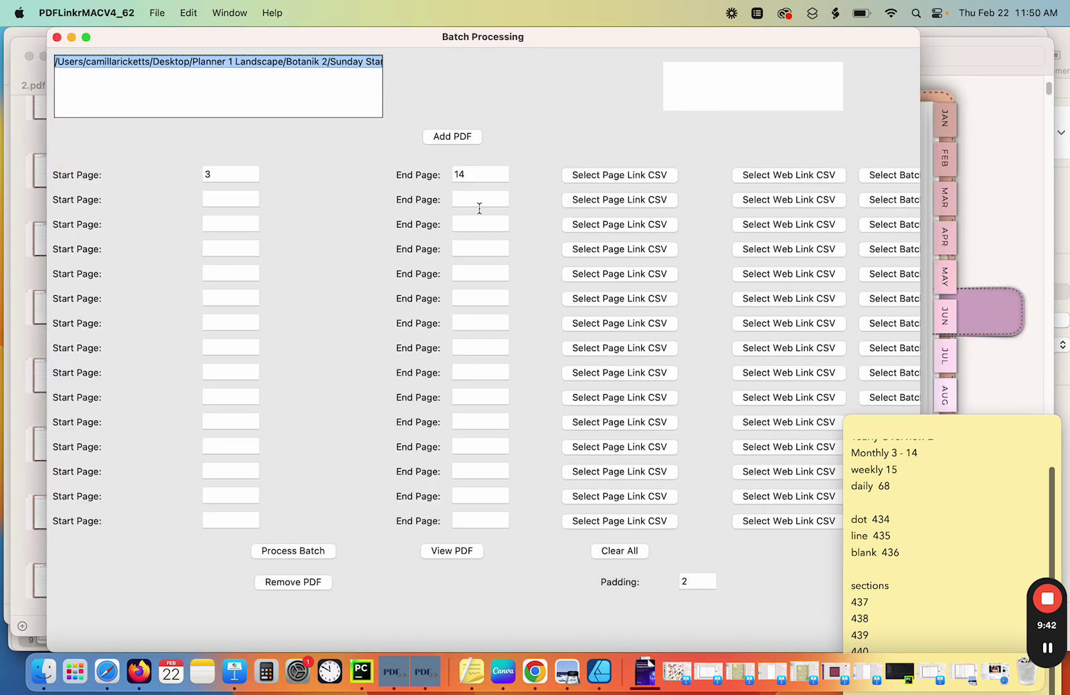
Step: Load WeeklyData_2024-01.csv through WeeklyData_2024-12.csv from the Linking folder's Weekly subfolder as the batch CSVs for pages 3 to 14
click(894, 176)
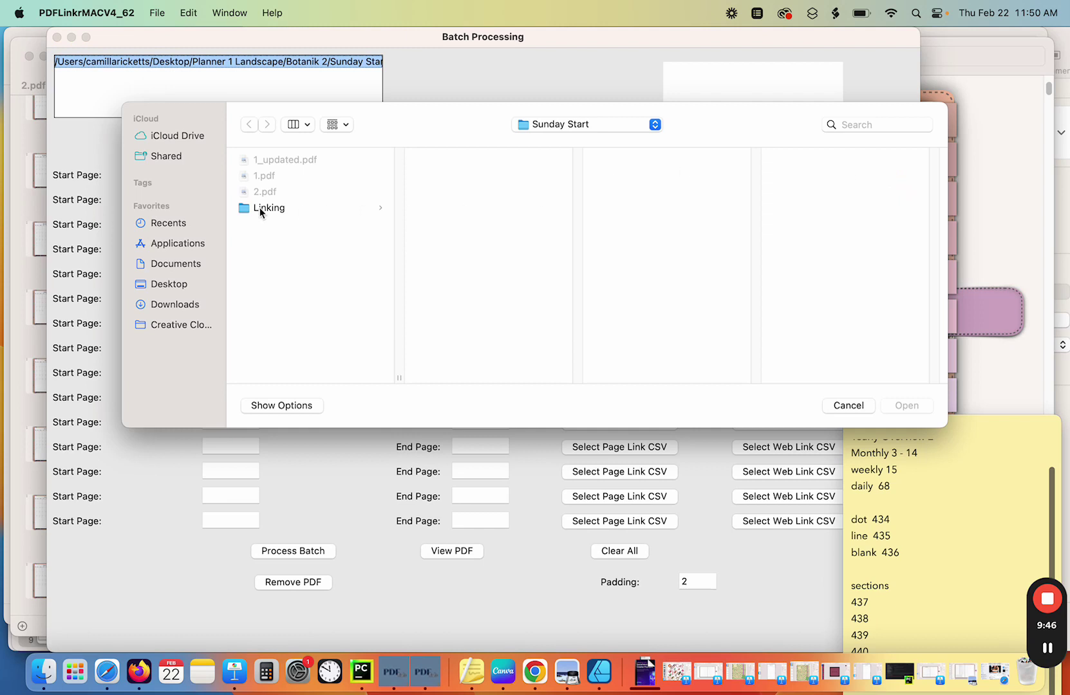
click(261, 208)
click(450, 193)
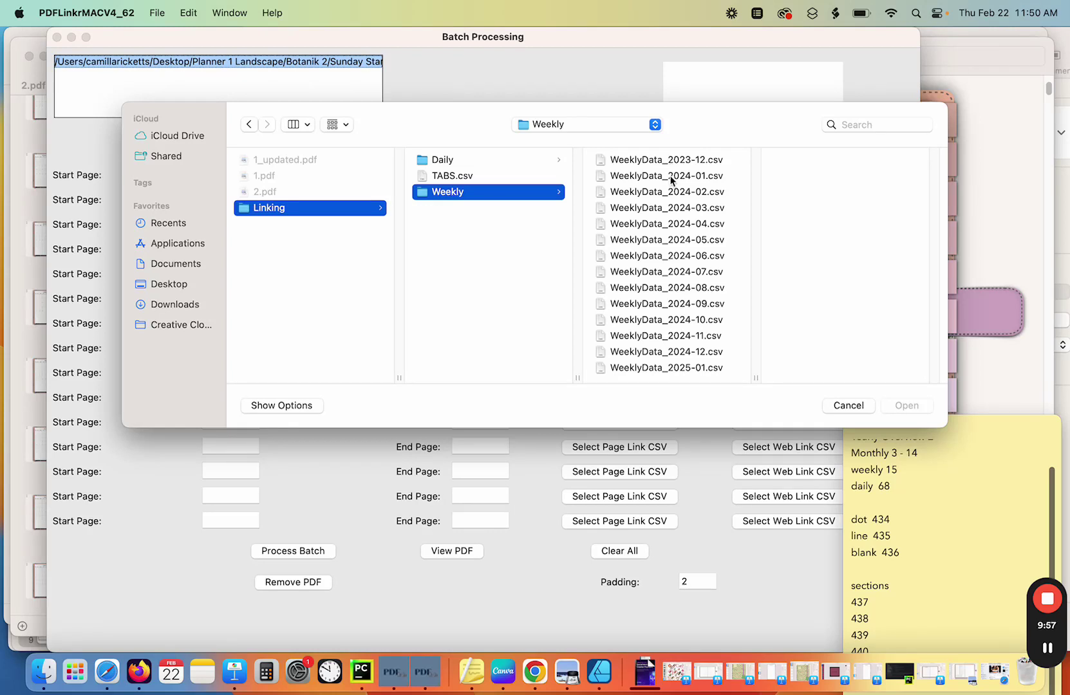
click(671, 178)
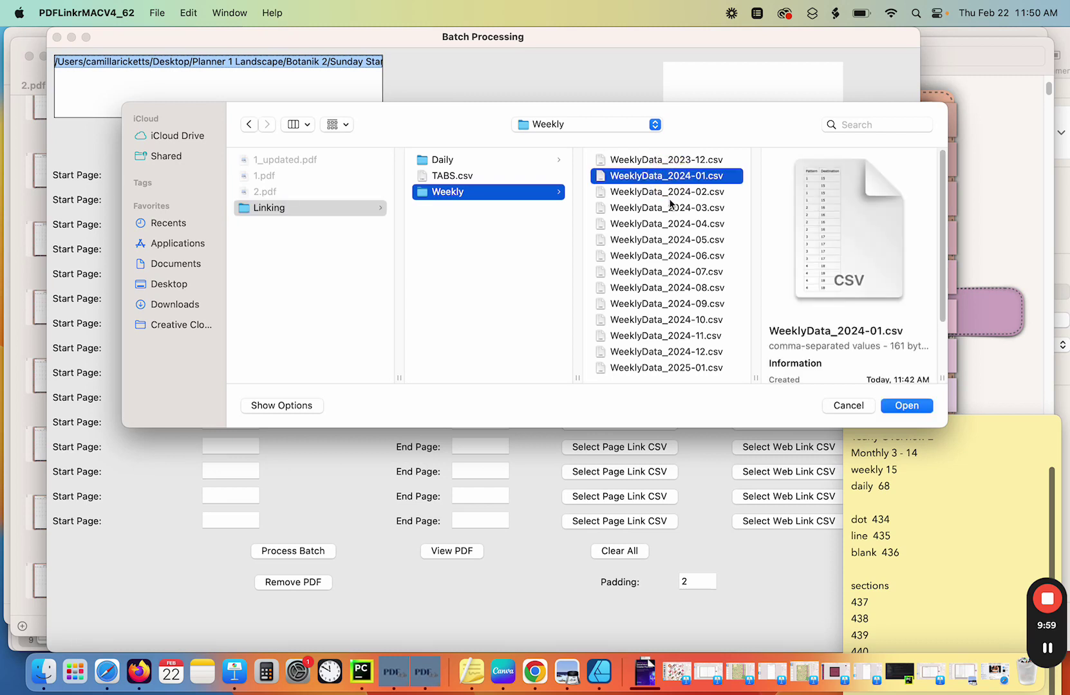
shift+click(679, 353)
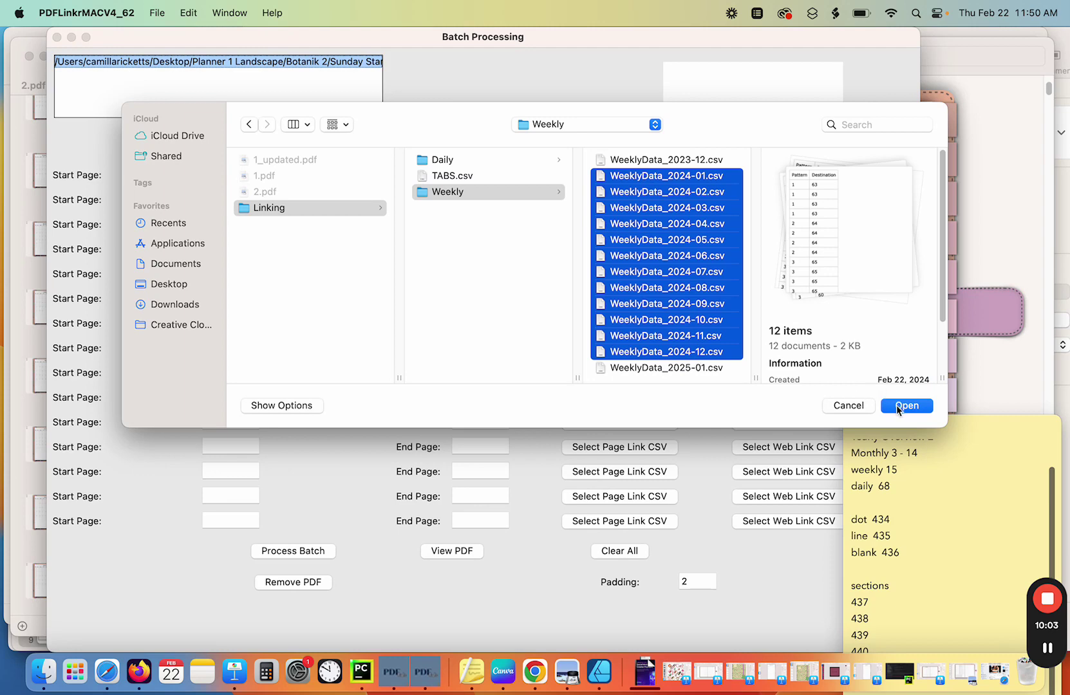
click(898, 404)
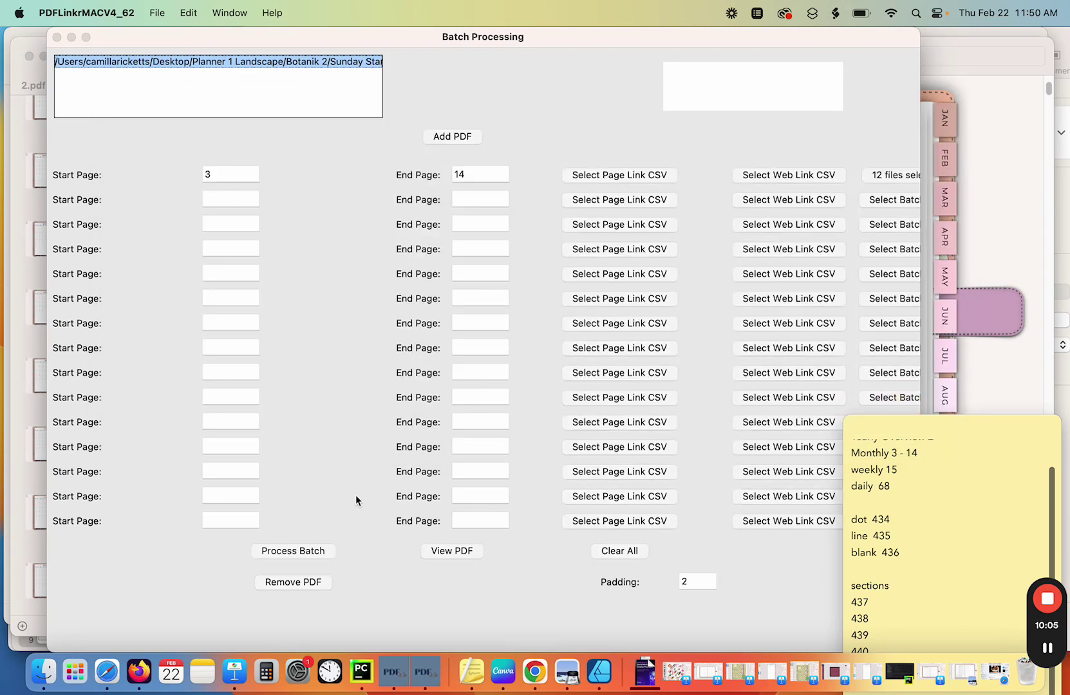
Step: Process the weekly link batch for 2.pdf and dismiss the completion message
click(313, 552)
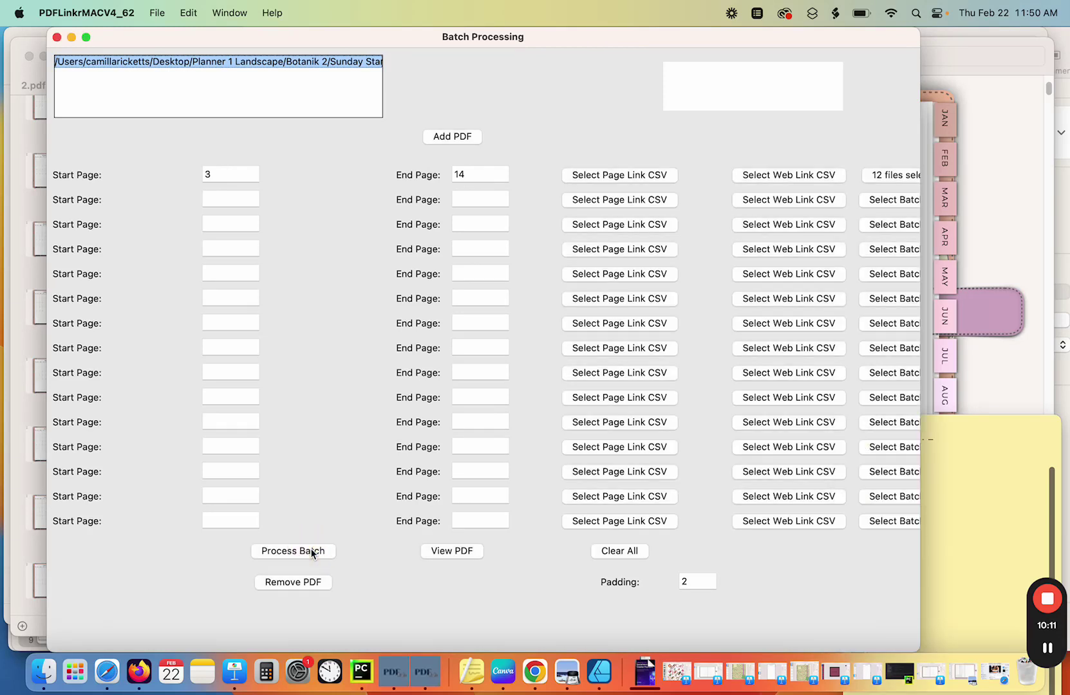
click(311, 551)
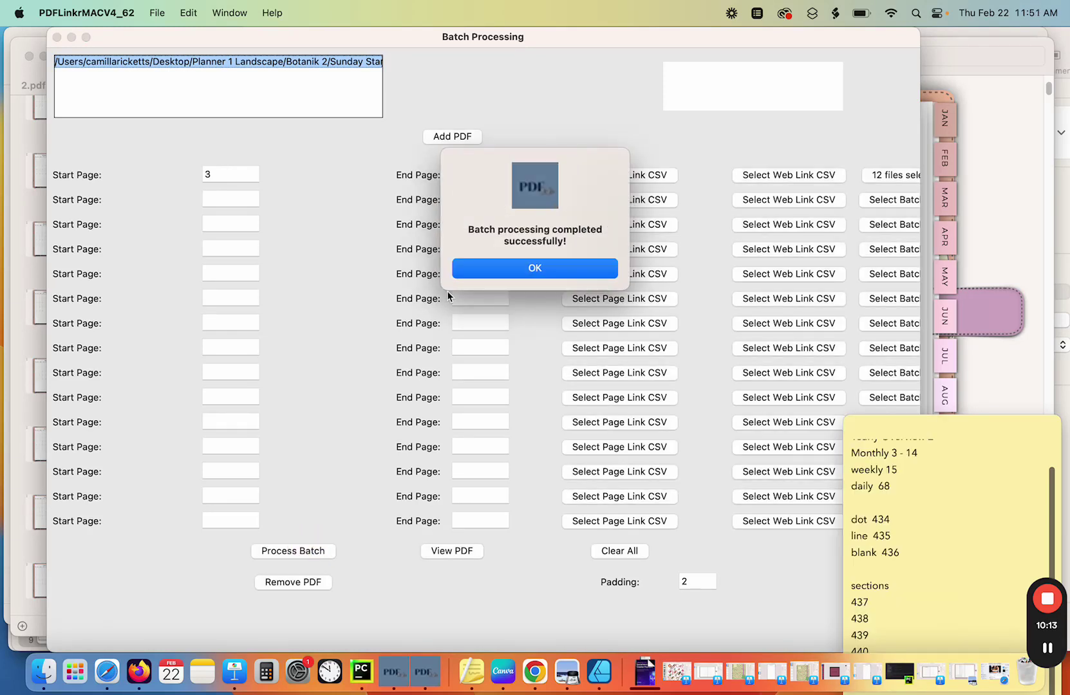
click(501, 268)
Step: Switch to Finder, open 2_updated_1.pdf from the Sunday Start folder, and go to the January calendar on page 3
click(44, 672)
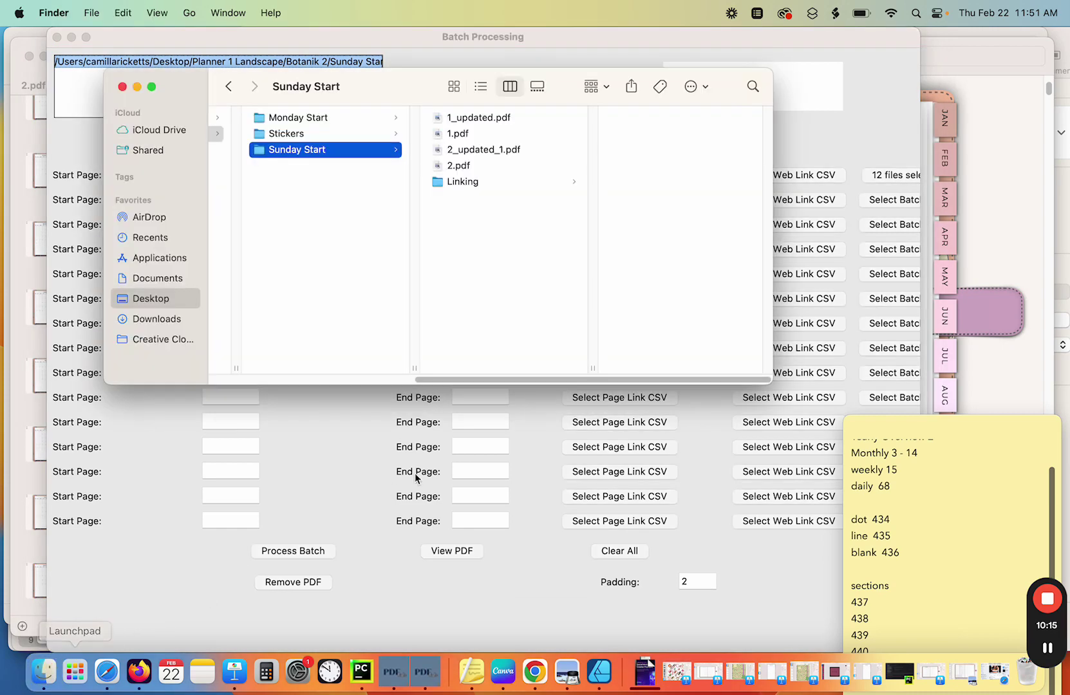
click(484, 153)
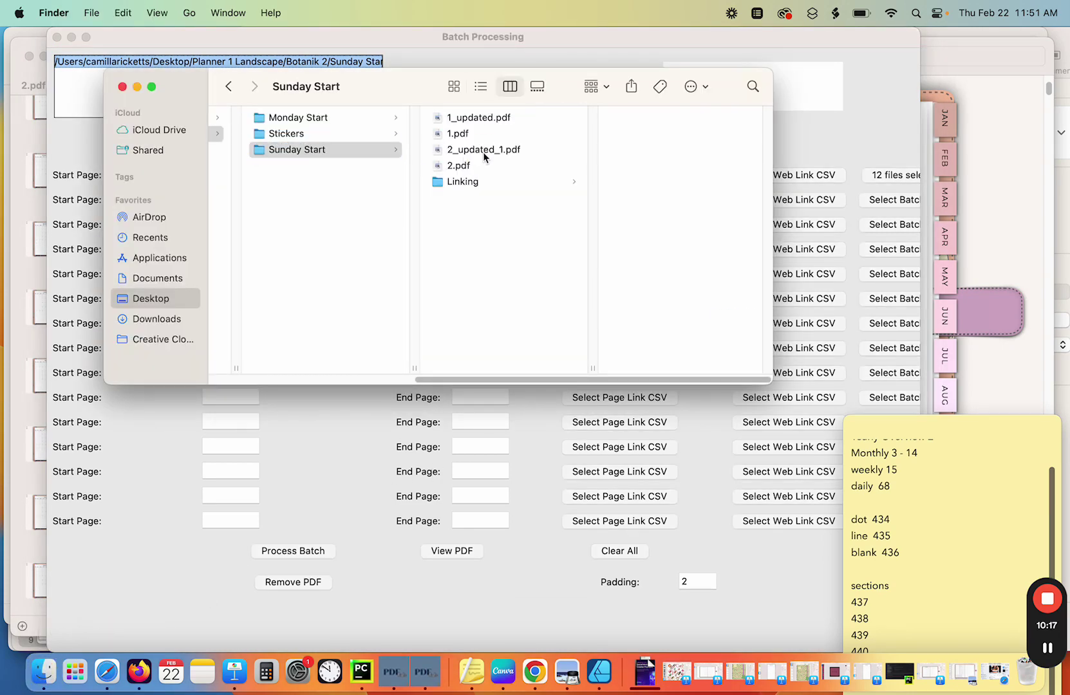
click(489, 152)
double_click(494, 149)
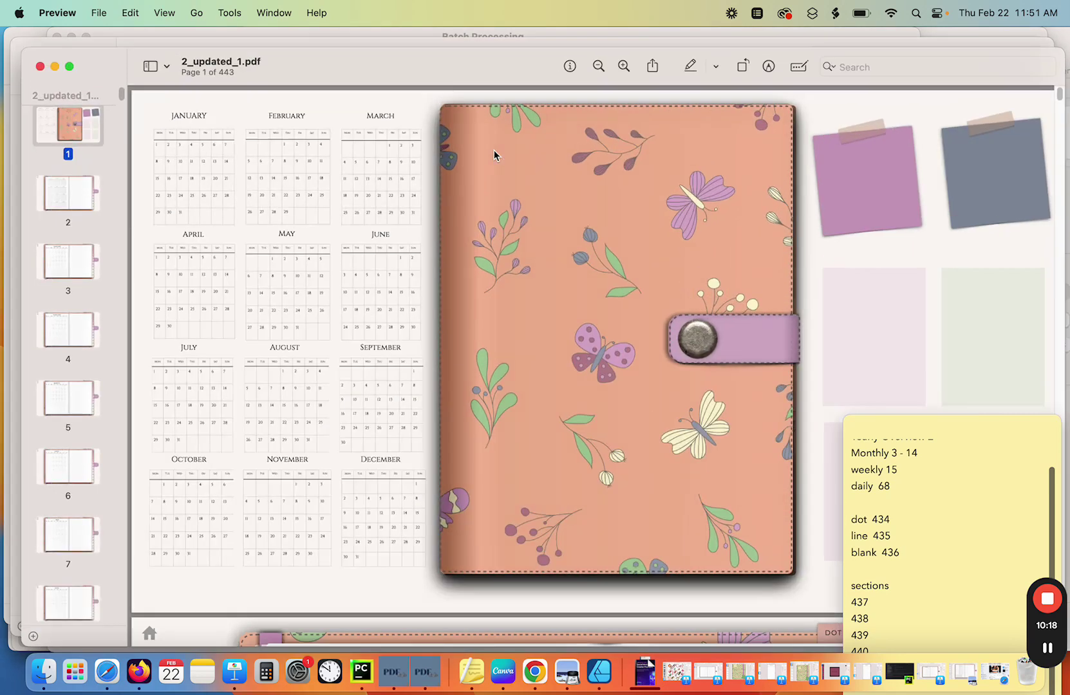
click(79, 200)
click(82, 255)
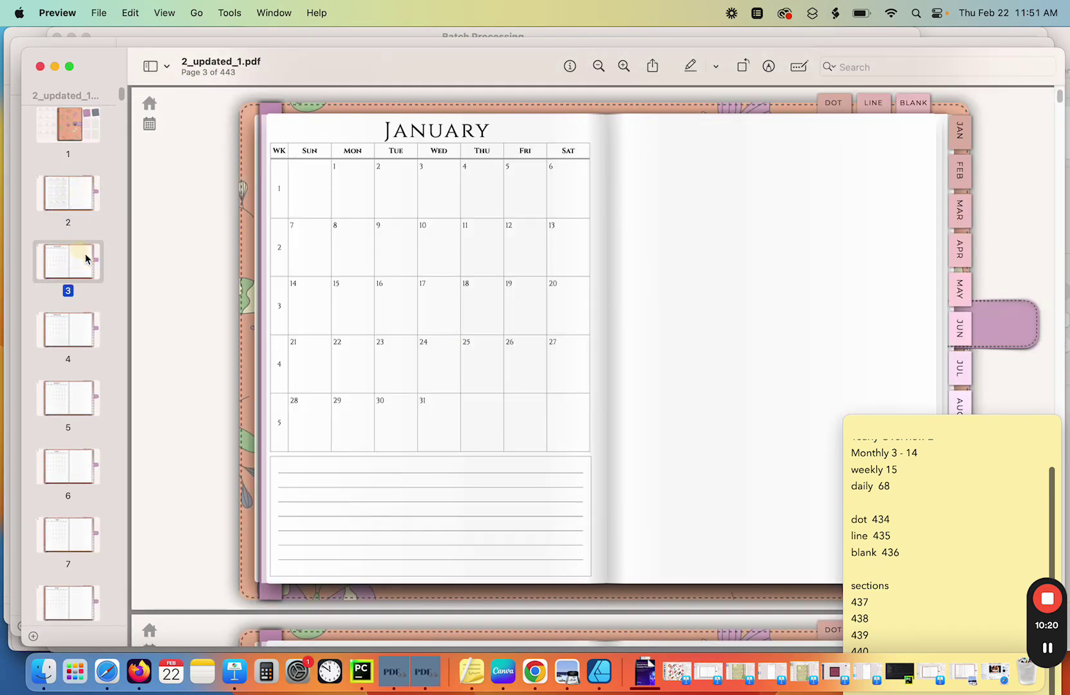
Step: Test the week 1 and 3 links in January and the week 2 and 1 links in March, and close 2_updated_1.pdf
click(280, 192)
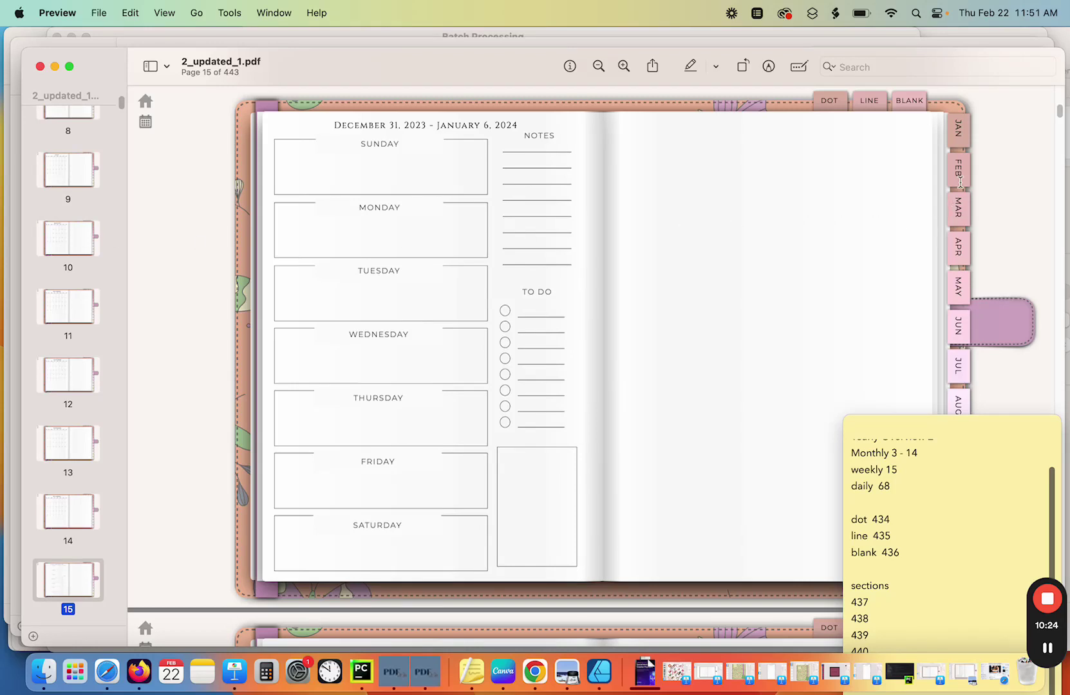
click(958, 129)
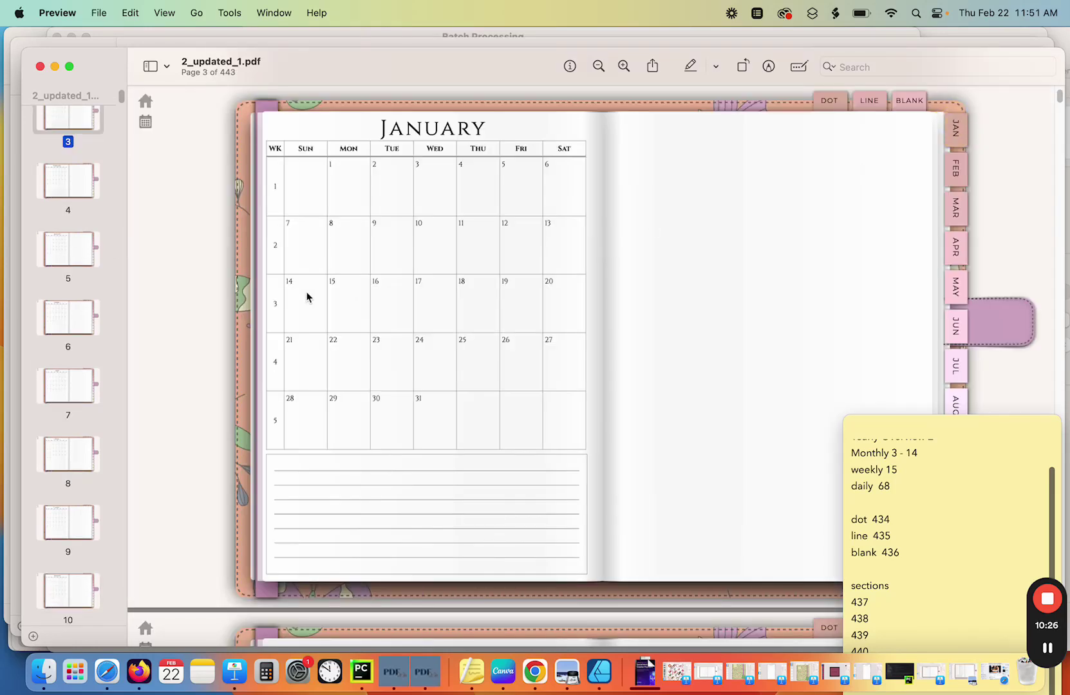
click(275, 303)
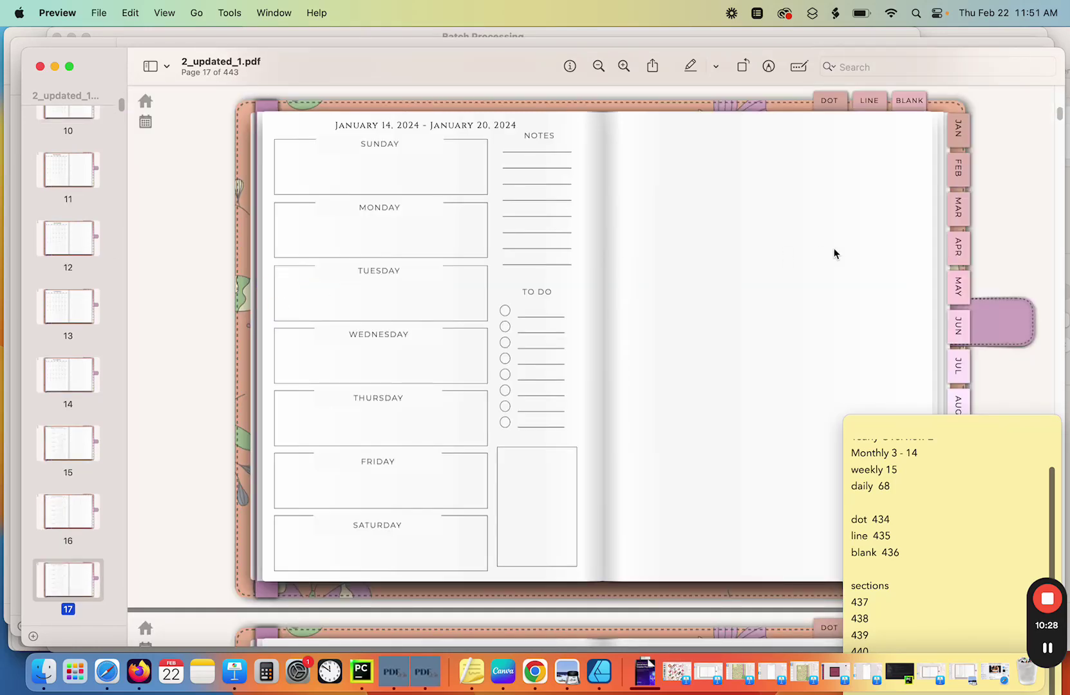
click(960, 215)
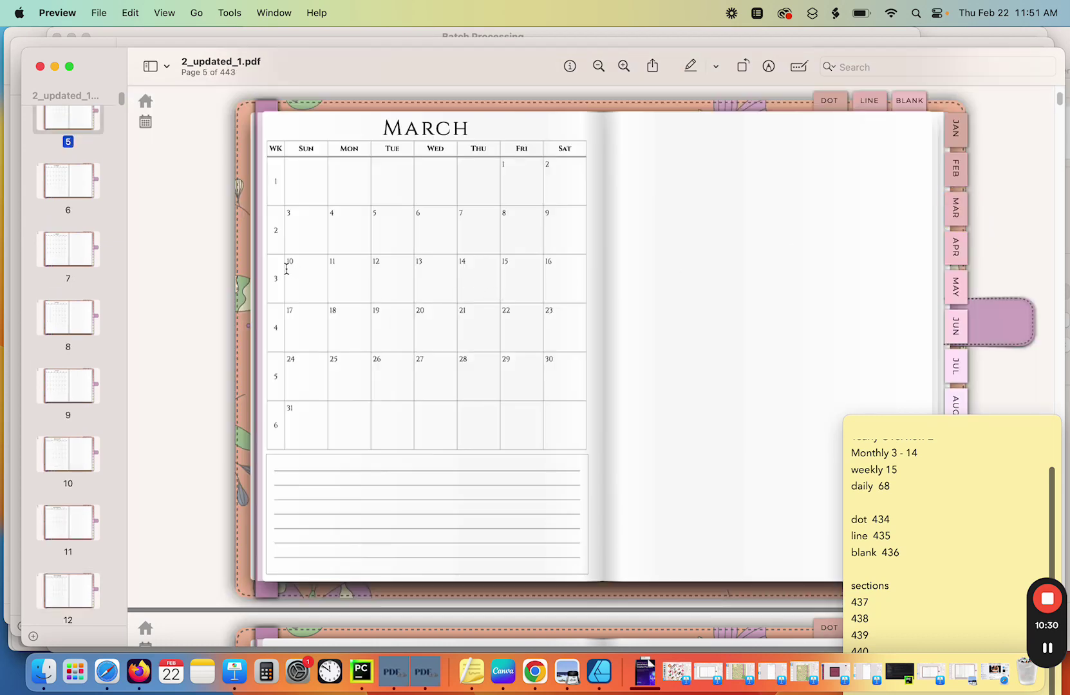
click(276, 237)
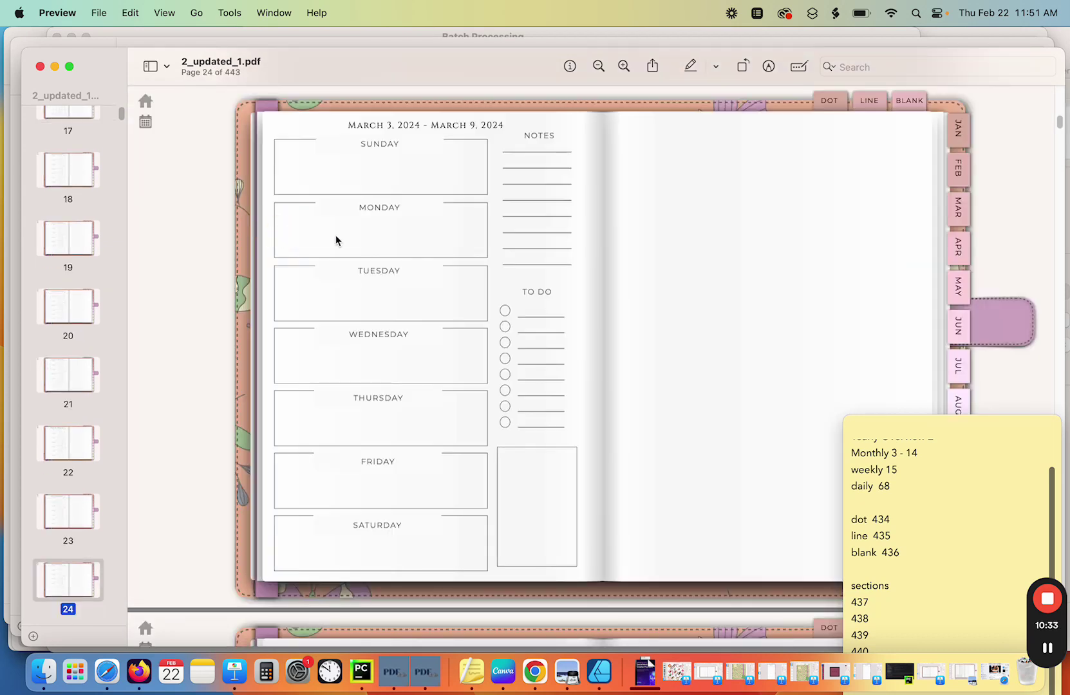
click(958, 214)
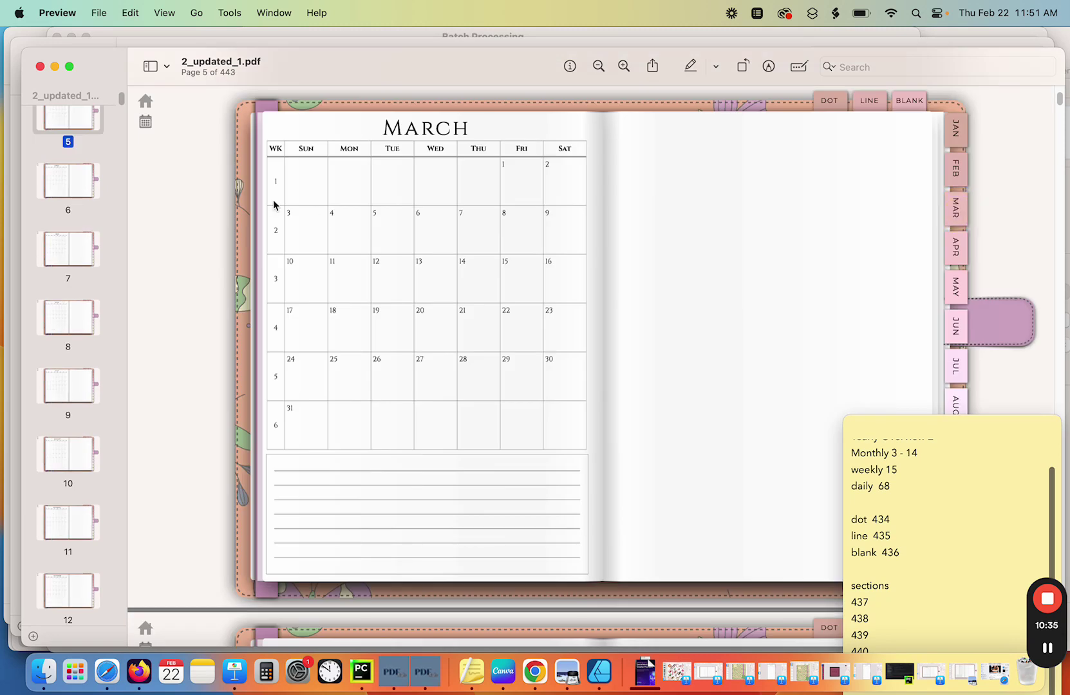
click(277, 189)
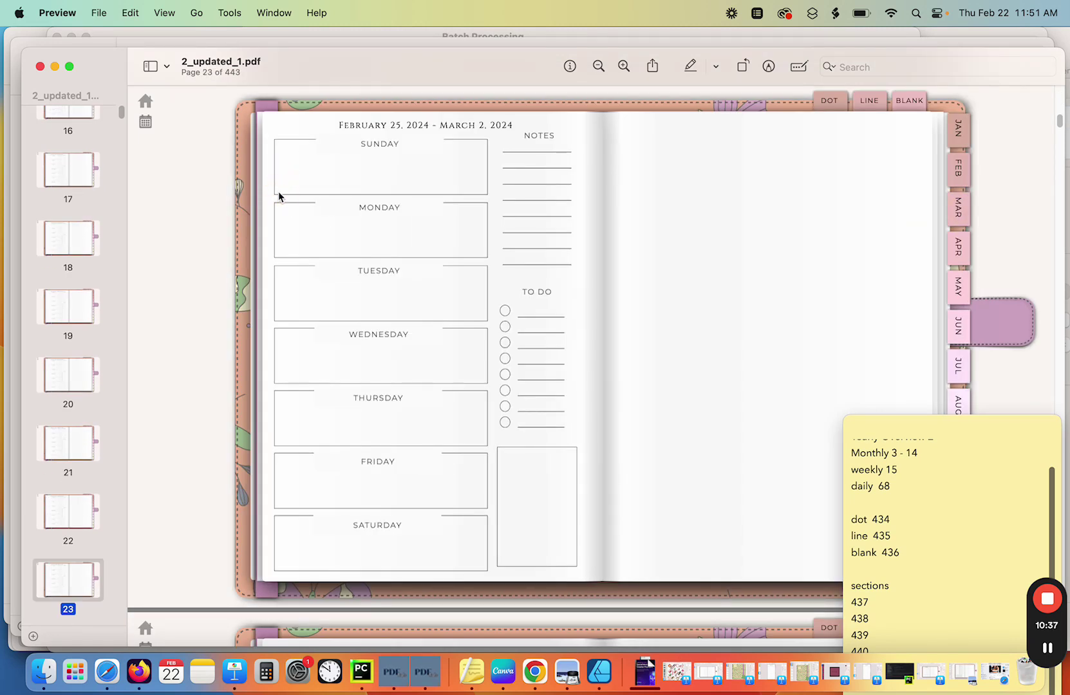
click(40, 67)
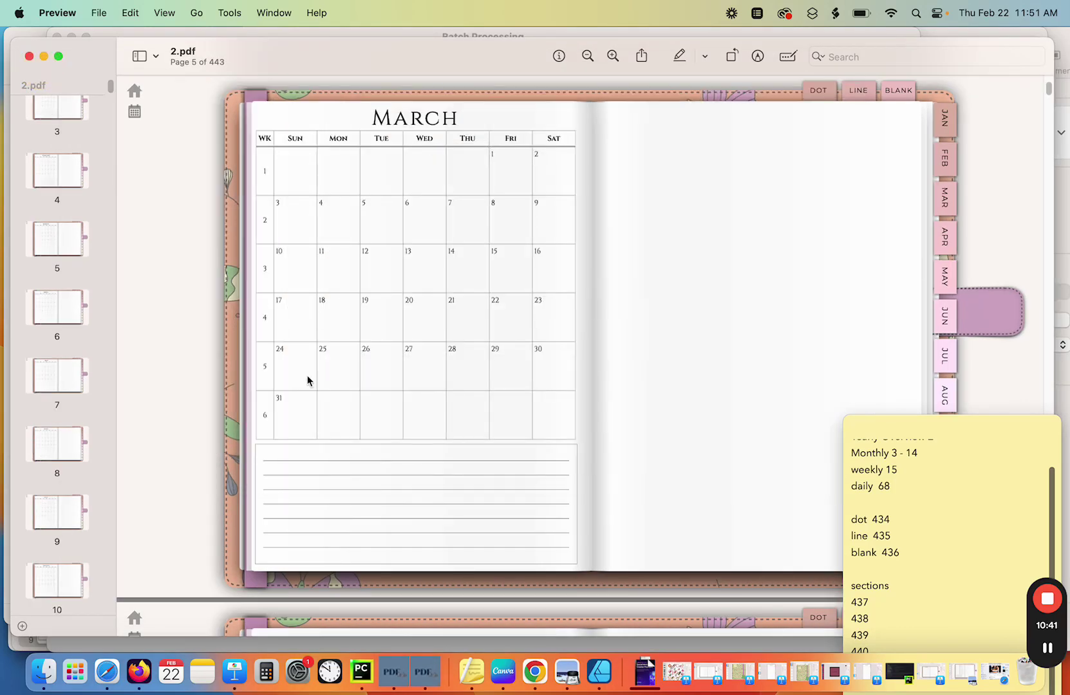
Step: Return to PDFLinkr, remove 2.pdf from the batch list, and add 2_updated_1.pdf from the Sunday Start folder
click(434, 686)
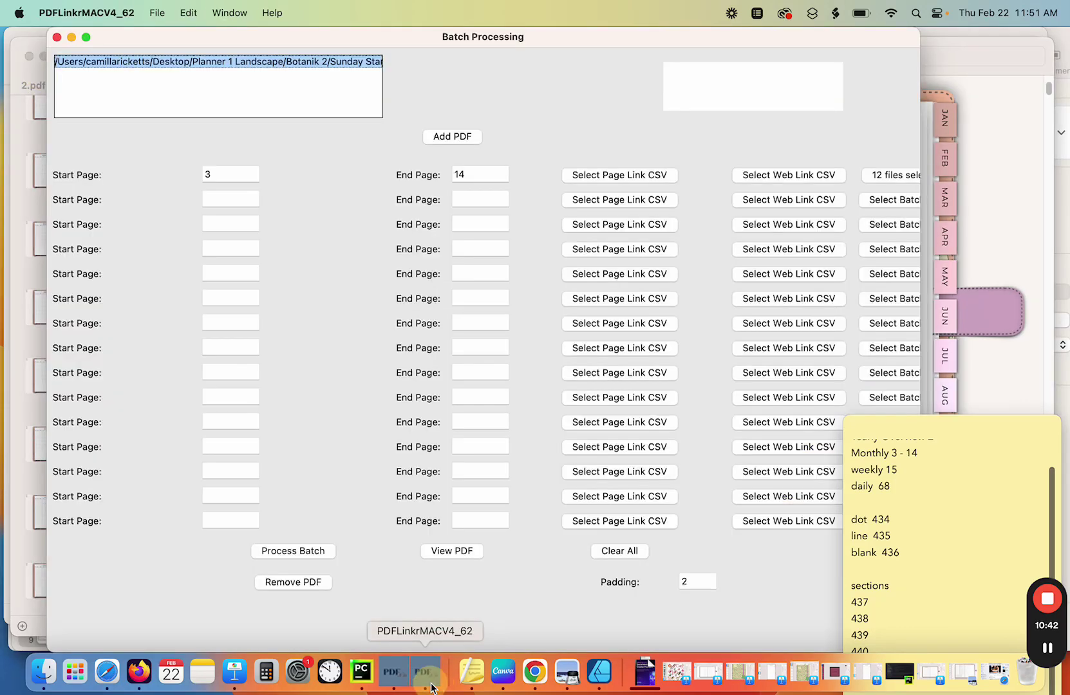
click(316, 584)
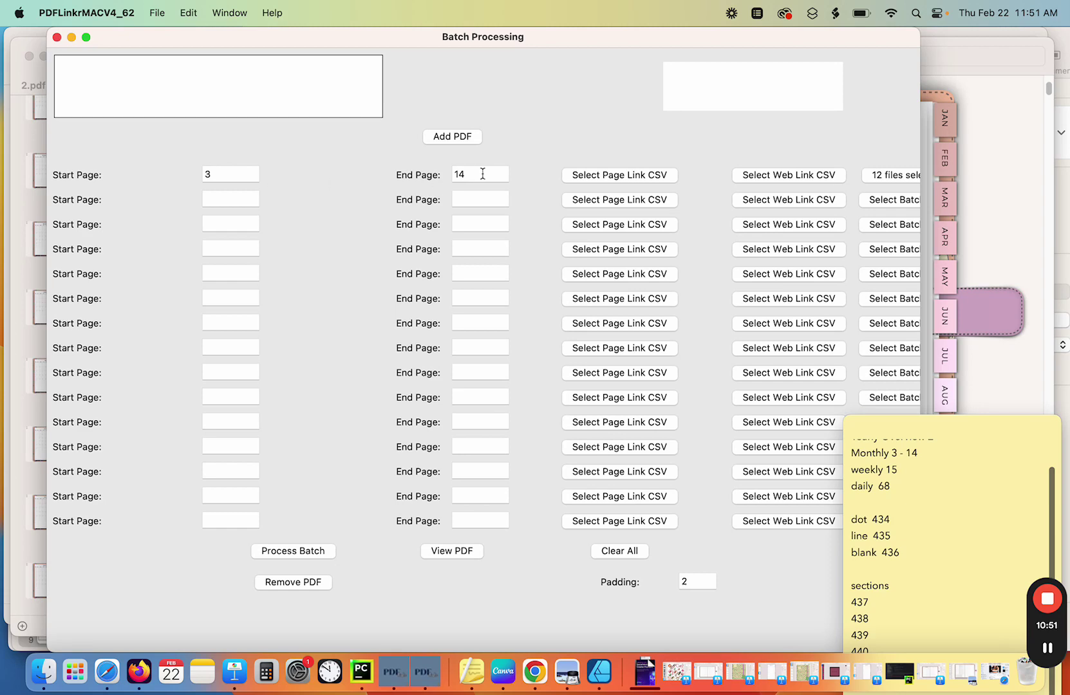
click(449, 137)
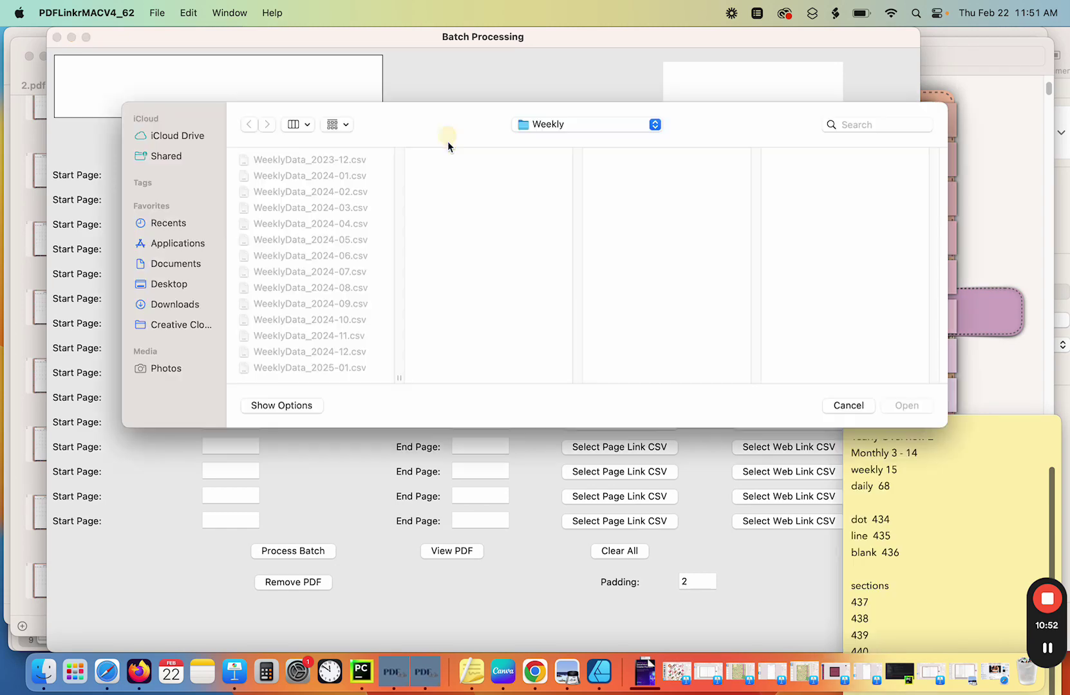
click(572, 131)
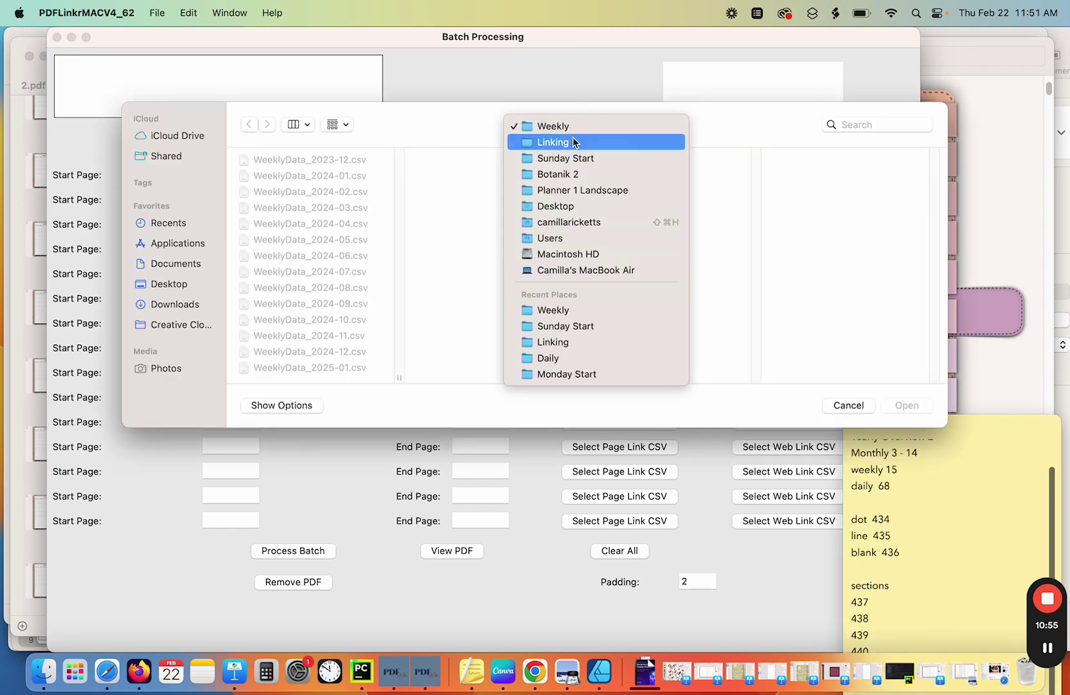
click(572, 160)
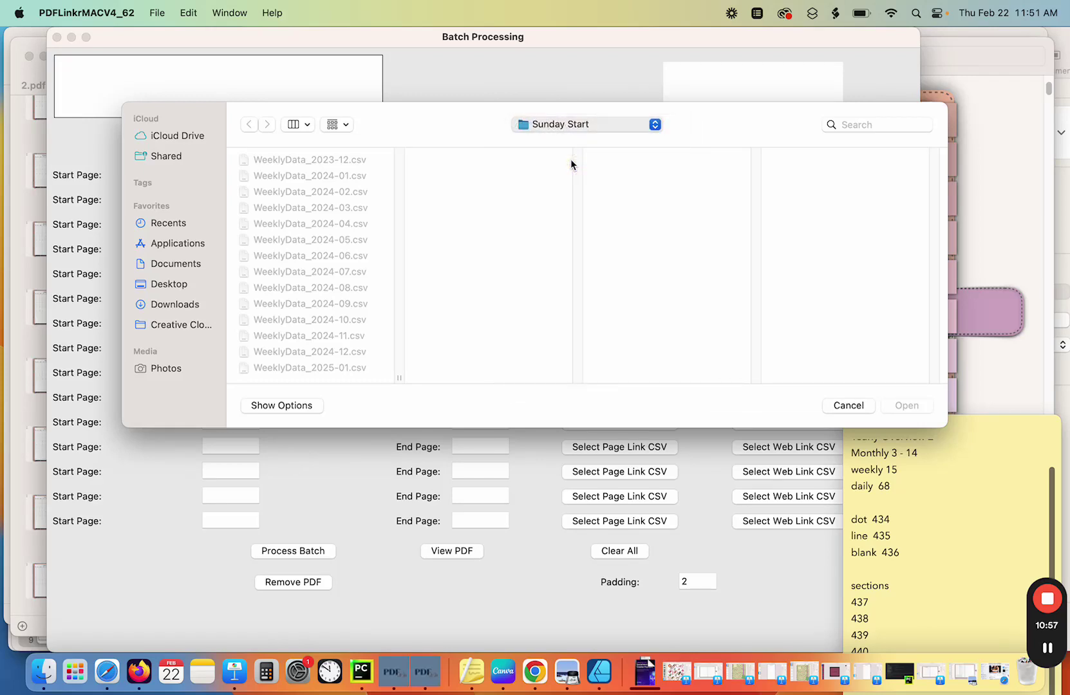
double_click(817, 191)
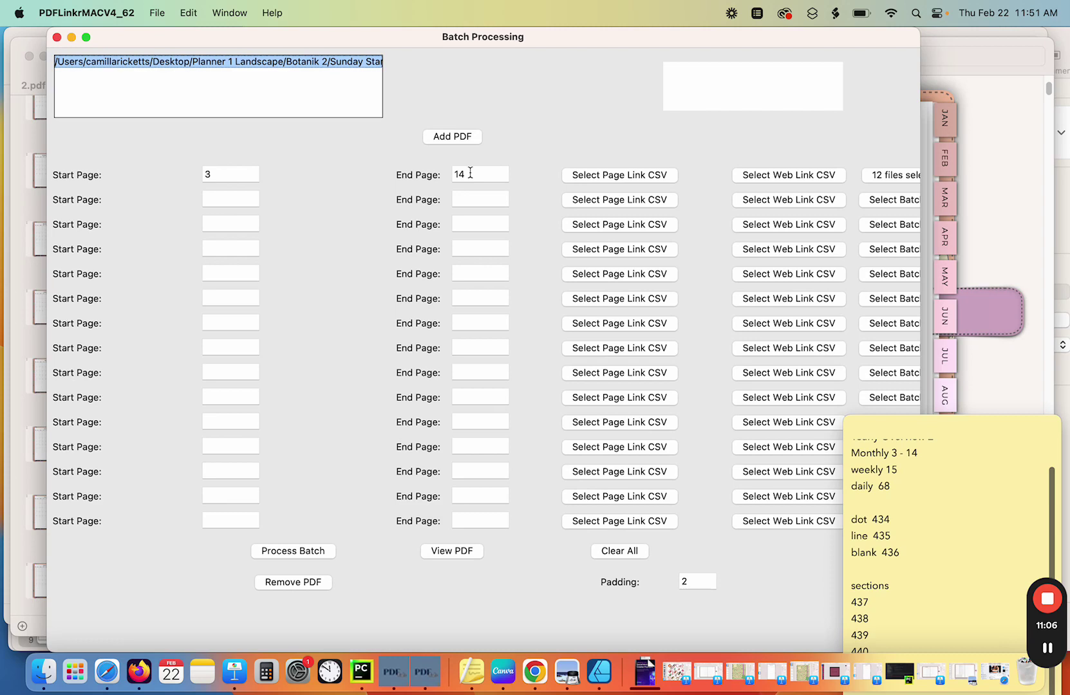
Step: View 2_updated_1.pdf, mark the January day grid on page 3, excluding the week column, as the link area, and close the viewer
click(440, 553)
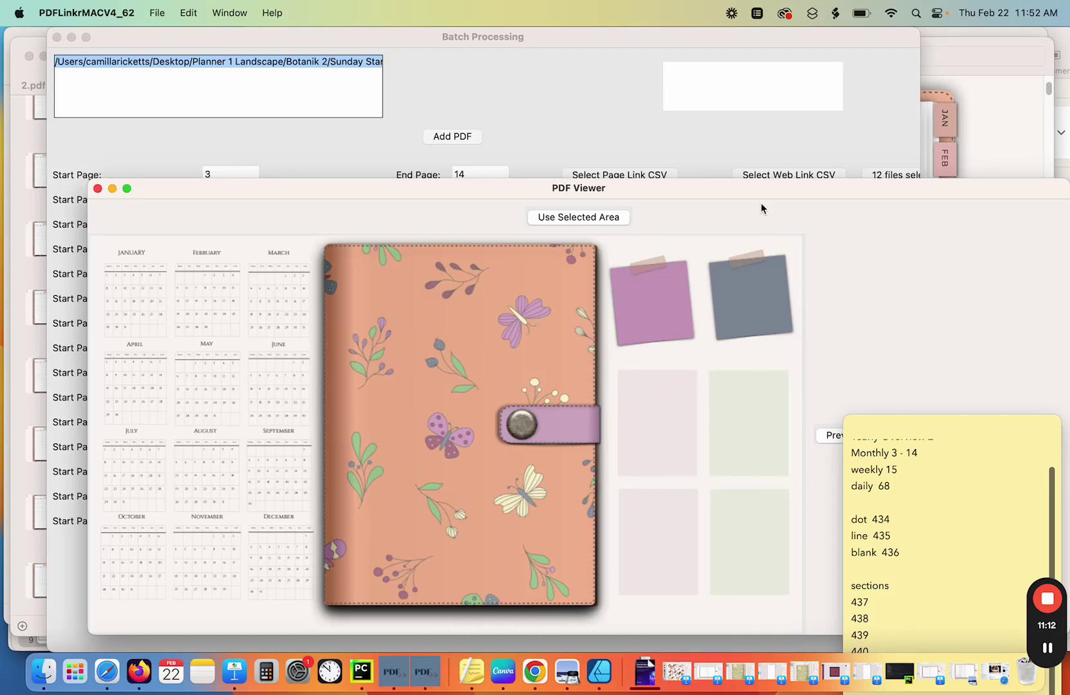
drag(759, 188, 707, 105)
click(893, 351)
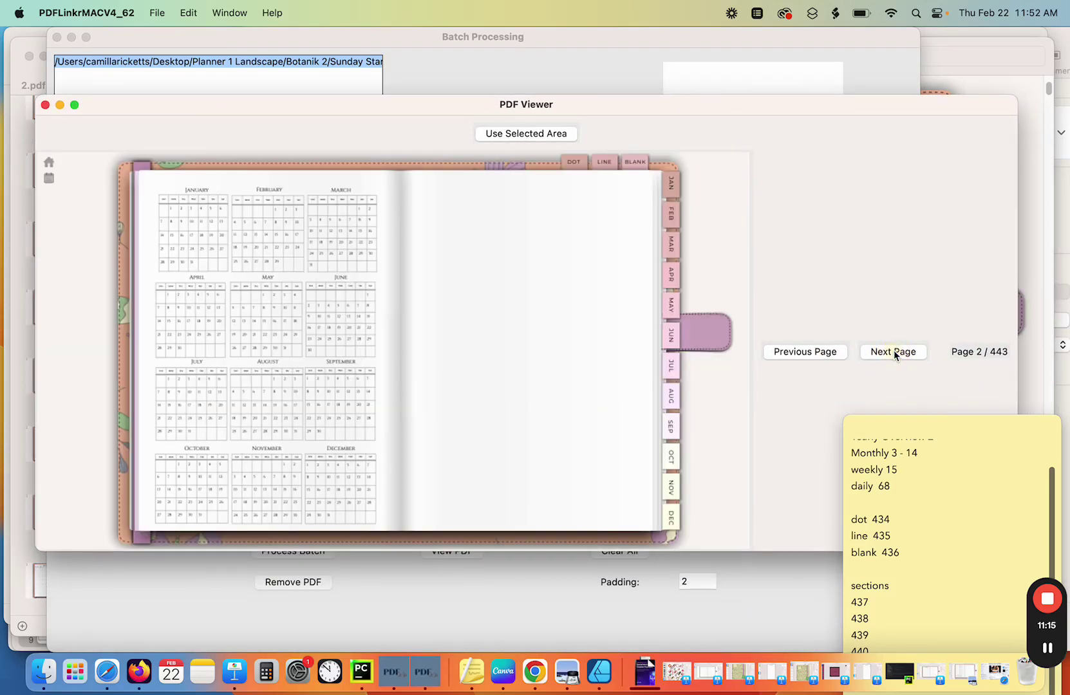
click(894, 352)
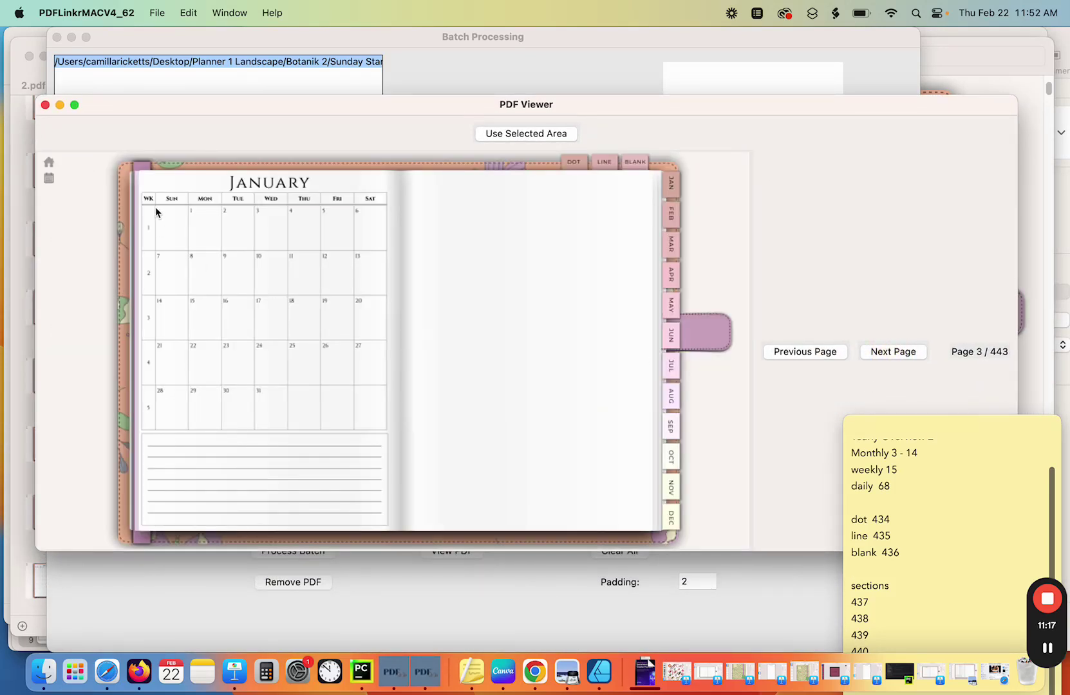
drag(156, 206, 389, 441)
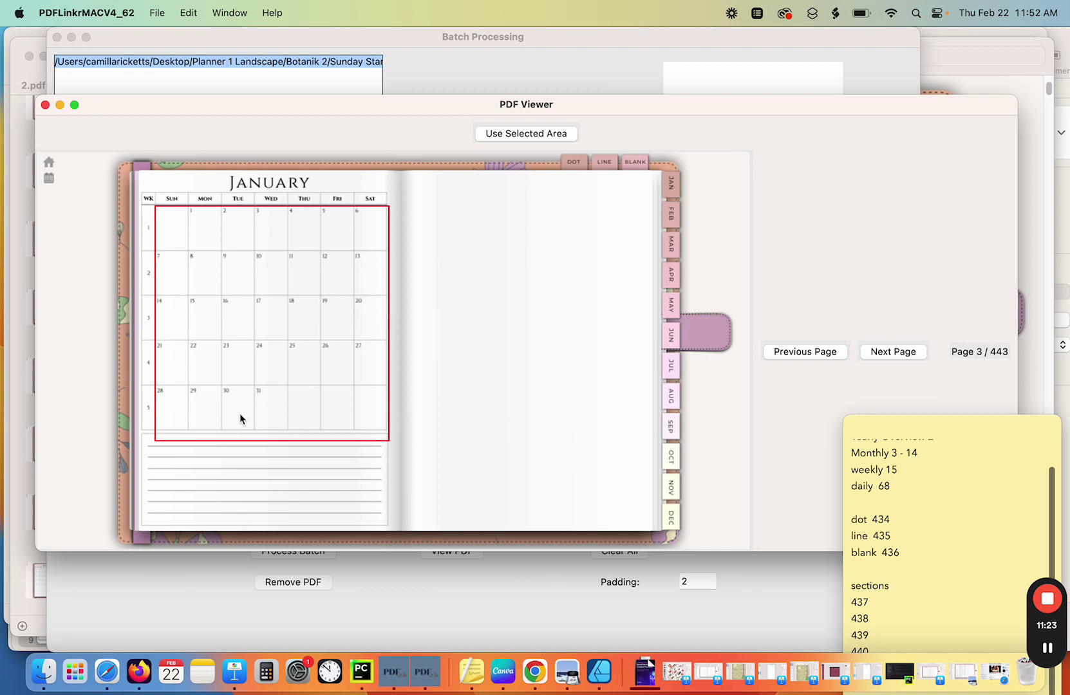
click(514, 134)
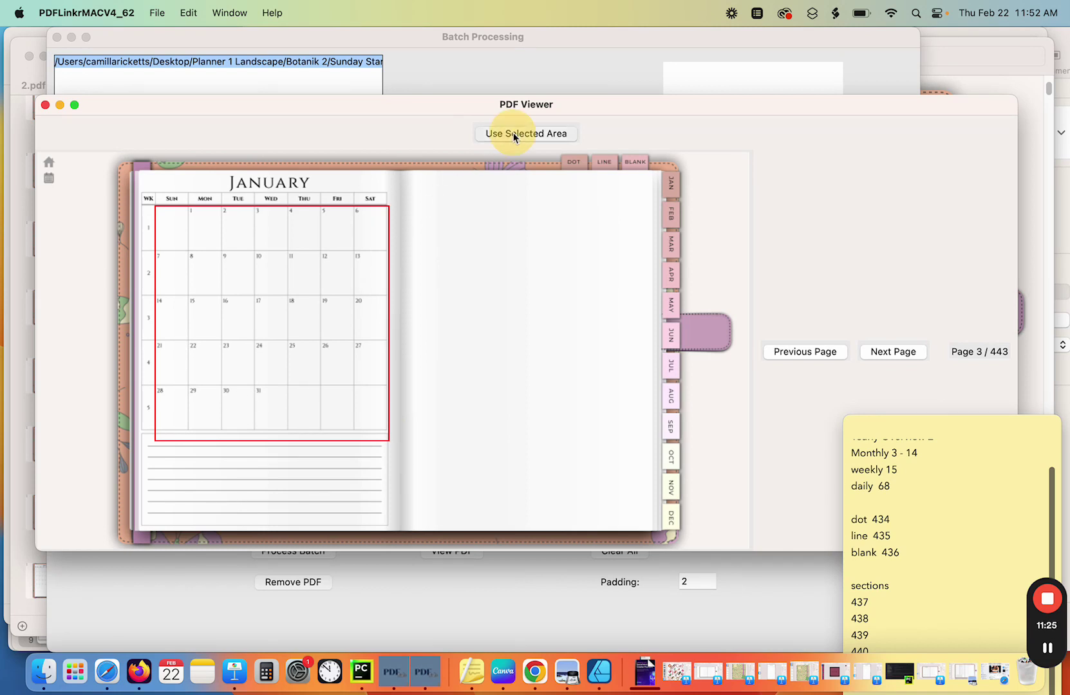
click(46, 105)
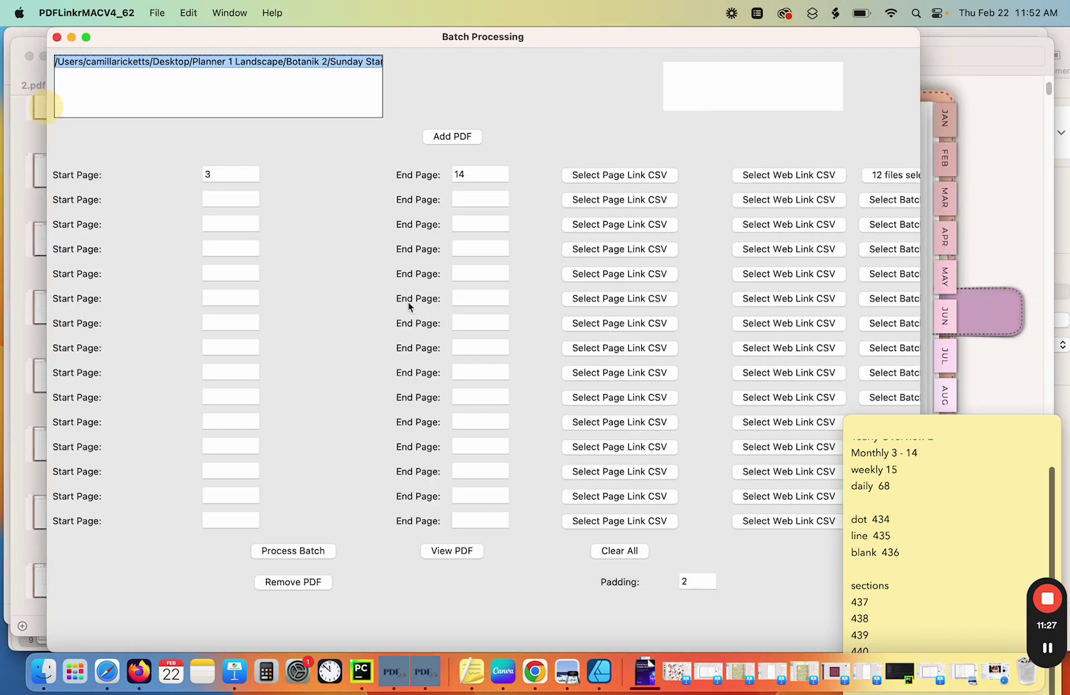
Step: Assign all twelve CSV files, DailyData_2024-01 to 2024-12, from Linking/Daily as batch links for pages 3 to 14, and process the batch
click(911, 179)
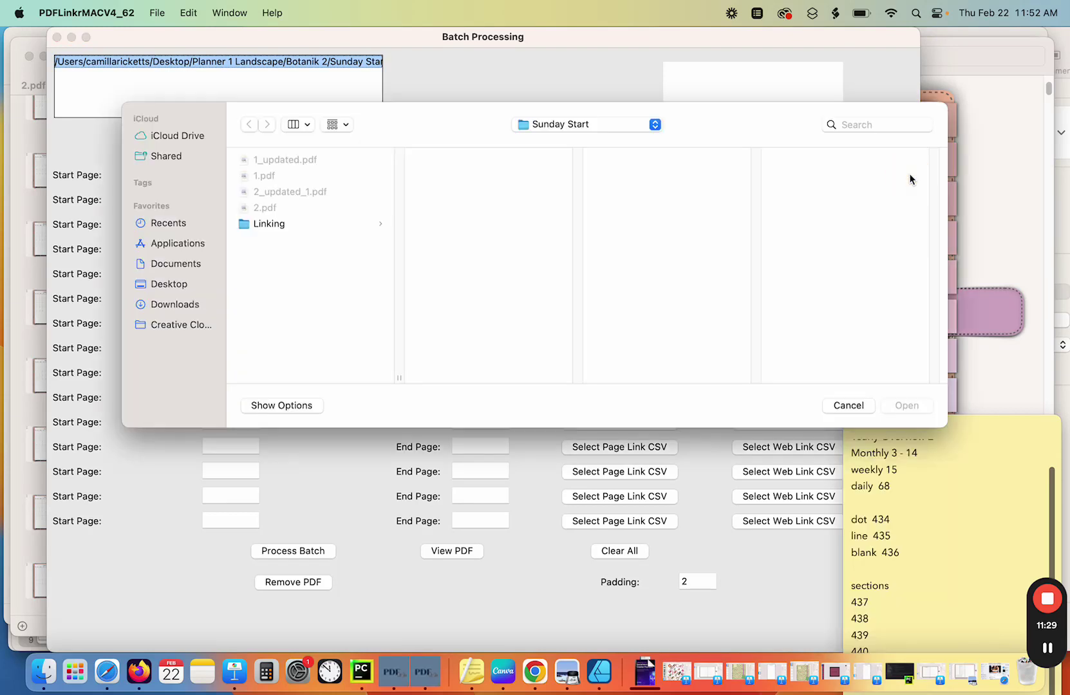
click(282, 225)
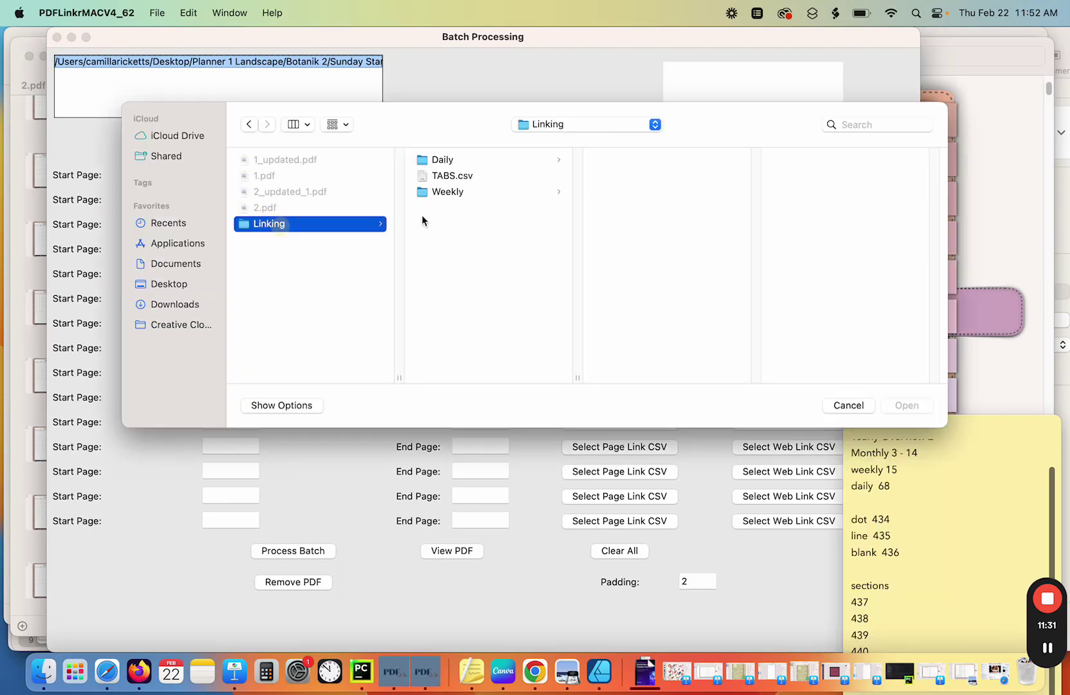
click(439, 160)
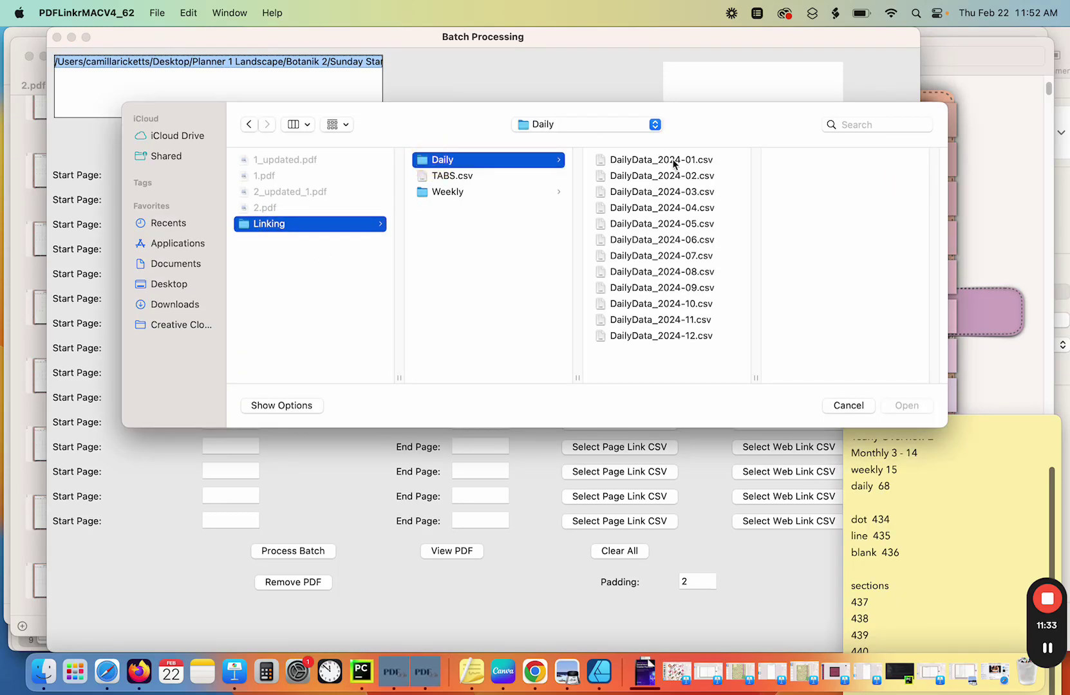
click(675, 161)
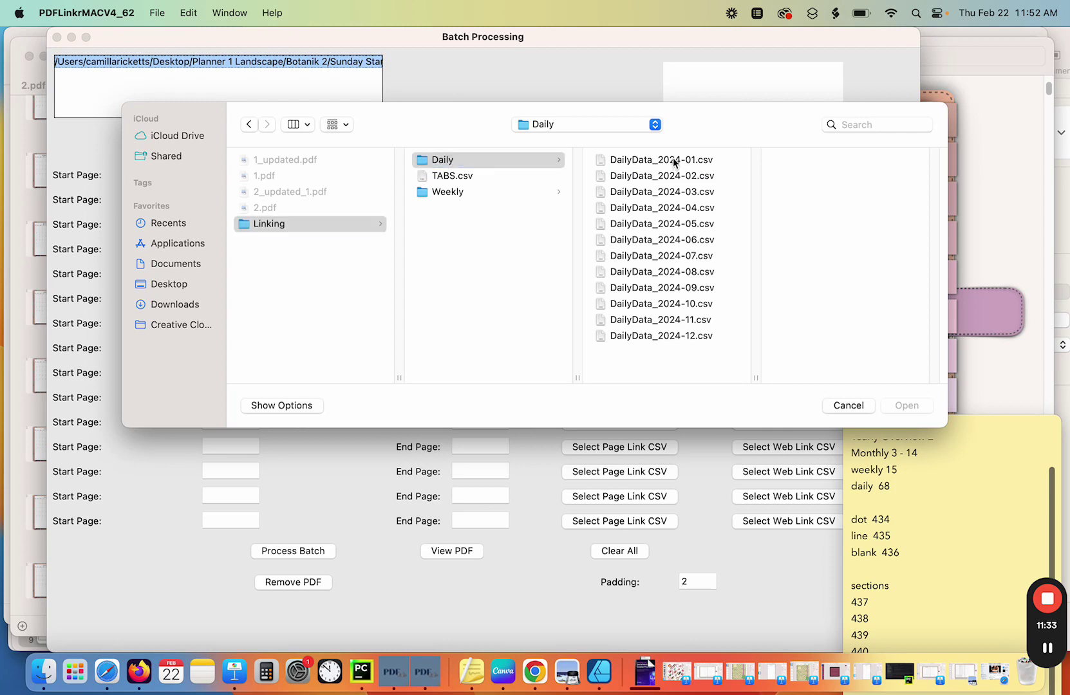
shift+click(669, 336)
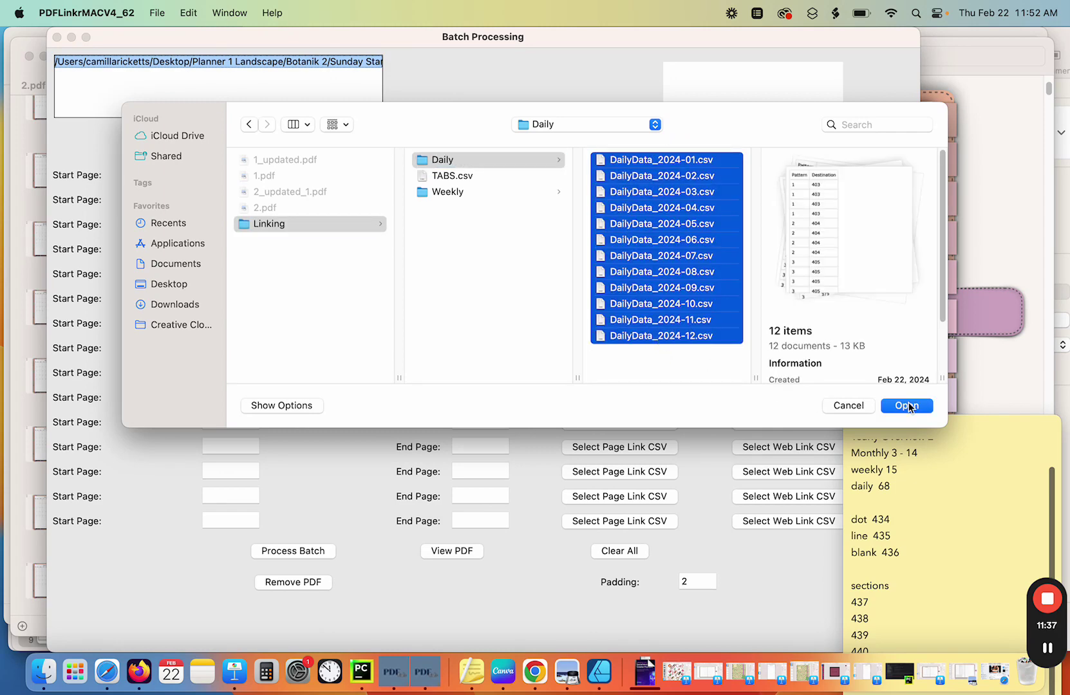
click(907, 406)
click(322, 551)
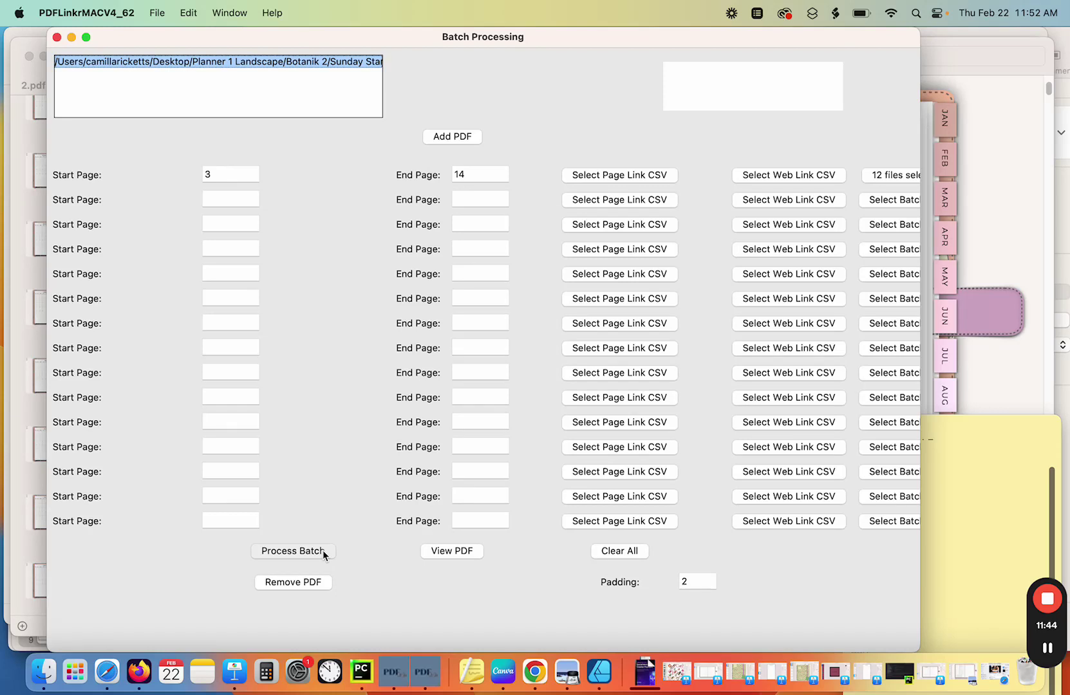
click(514, 269)
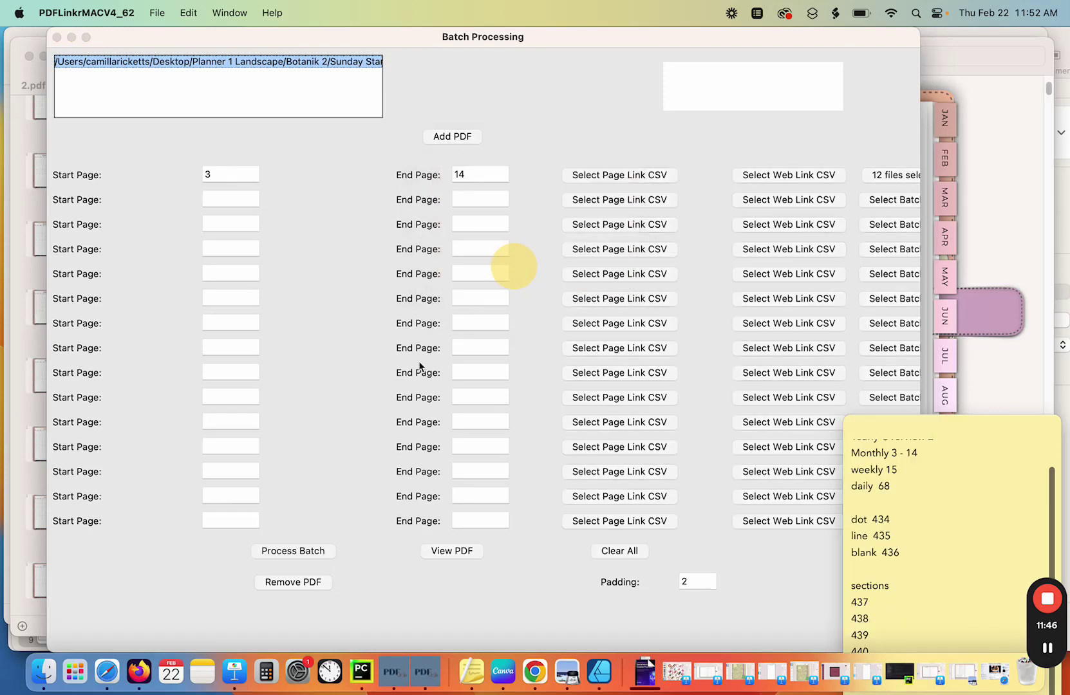
Step: Switch to Finder, open 2_updated_1_updated_1.pdf from the Sunday Start folder, and go to the yearly overview on page 2
click(44, 672)
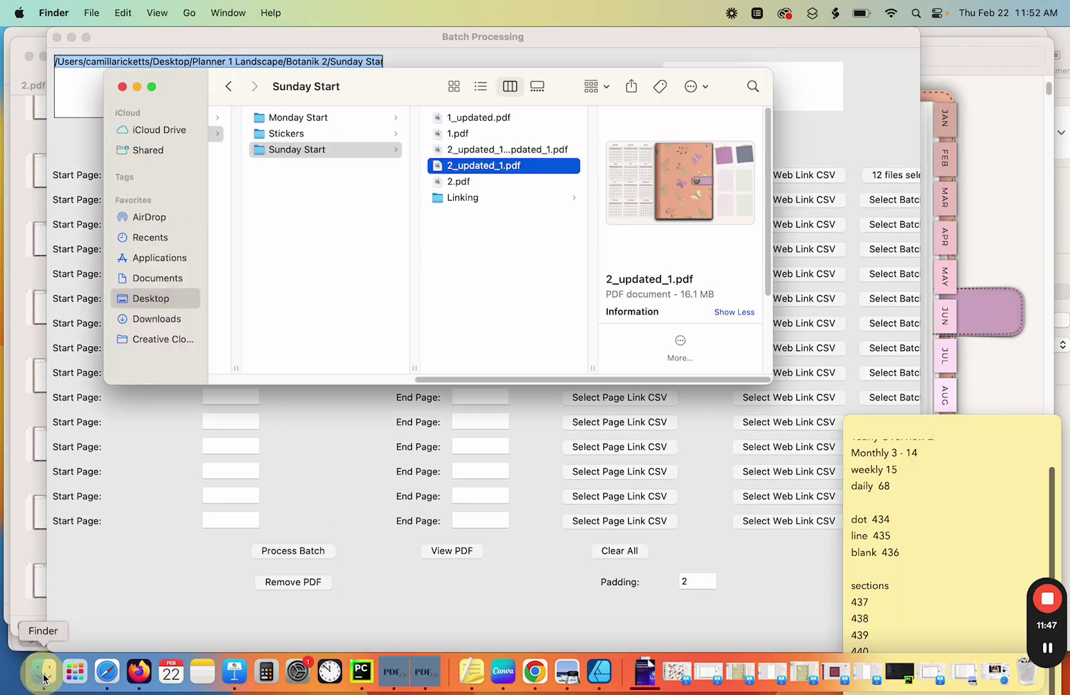
double_click(536, 149)
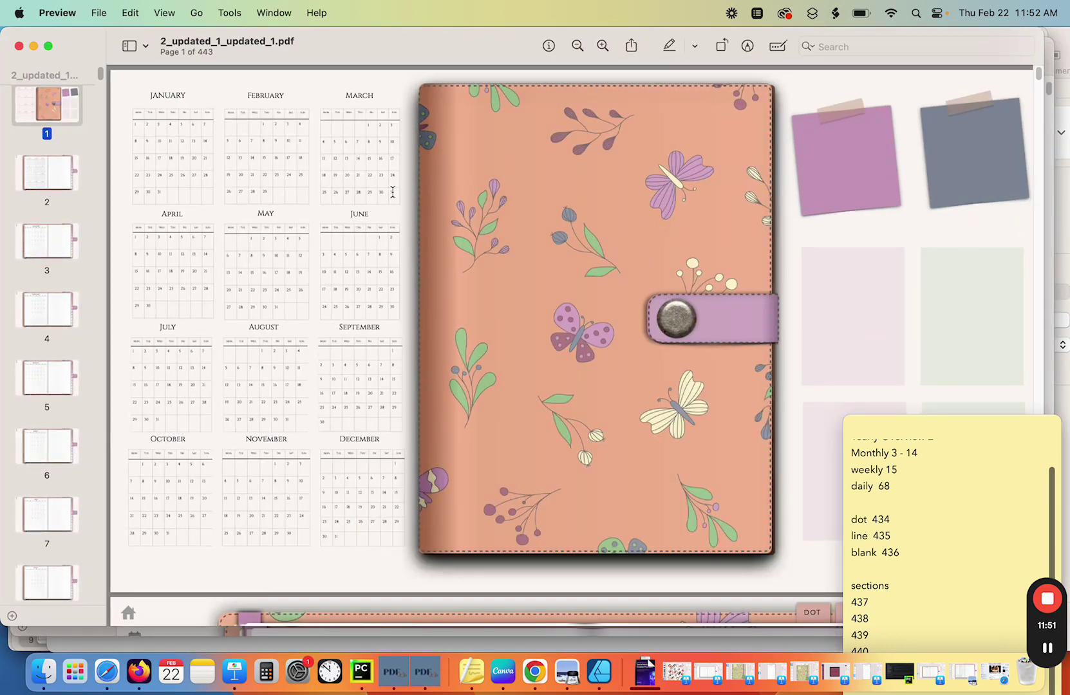
click(60, 174)
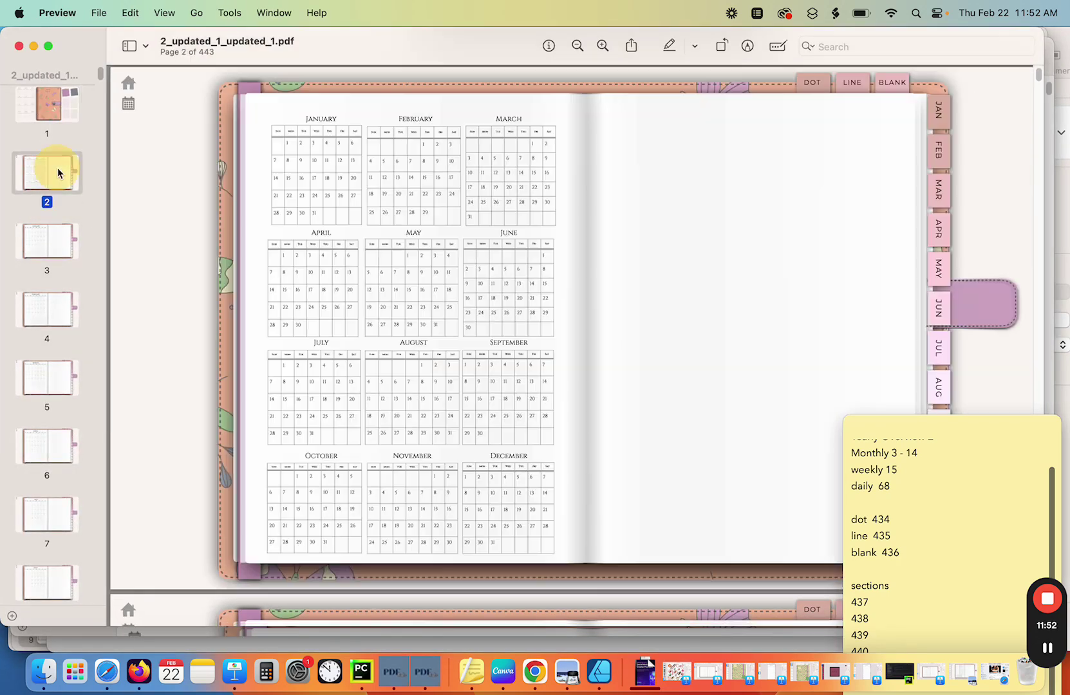
Step: Test the month tabs and daily links for January 19, March 28 and May 17
click(940, 115)
click(484, 264)
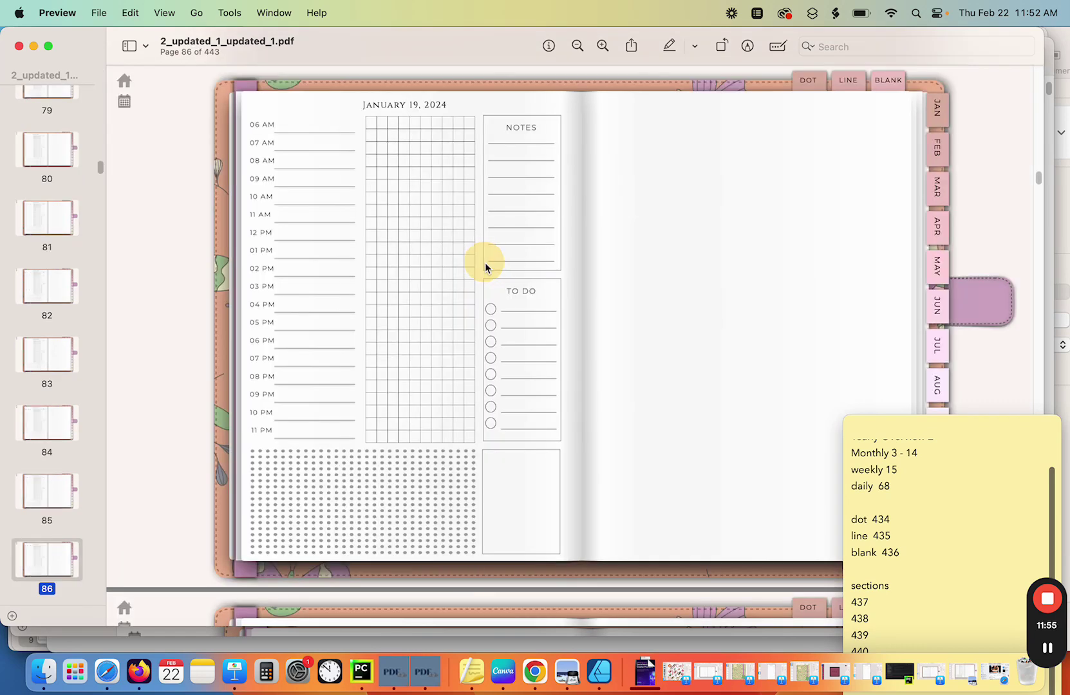
click(936, 188)
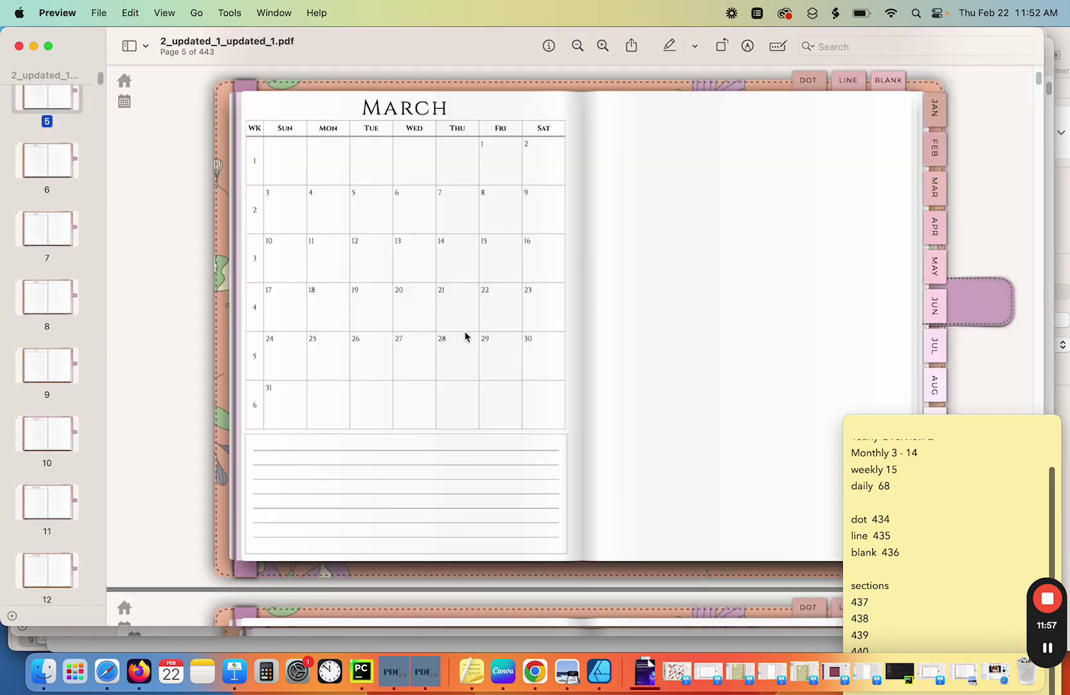
click(442, 341)
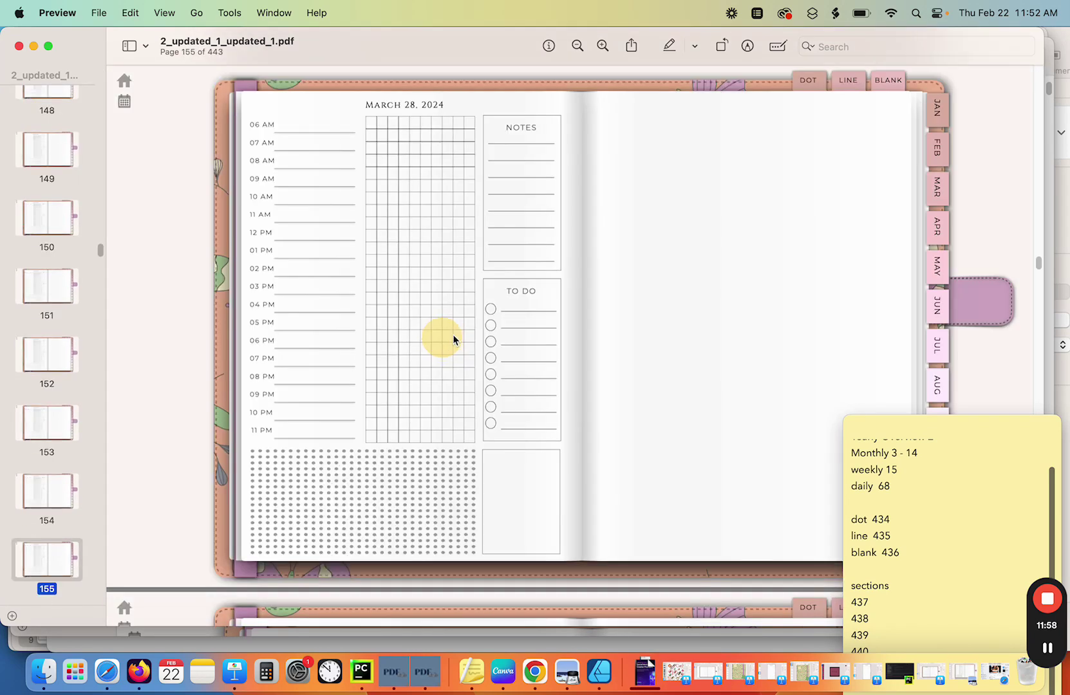
click(938, 278)
click(486, 266)
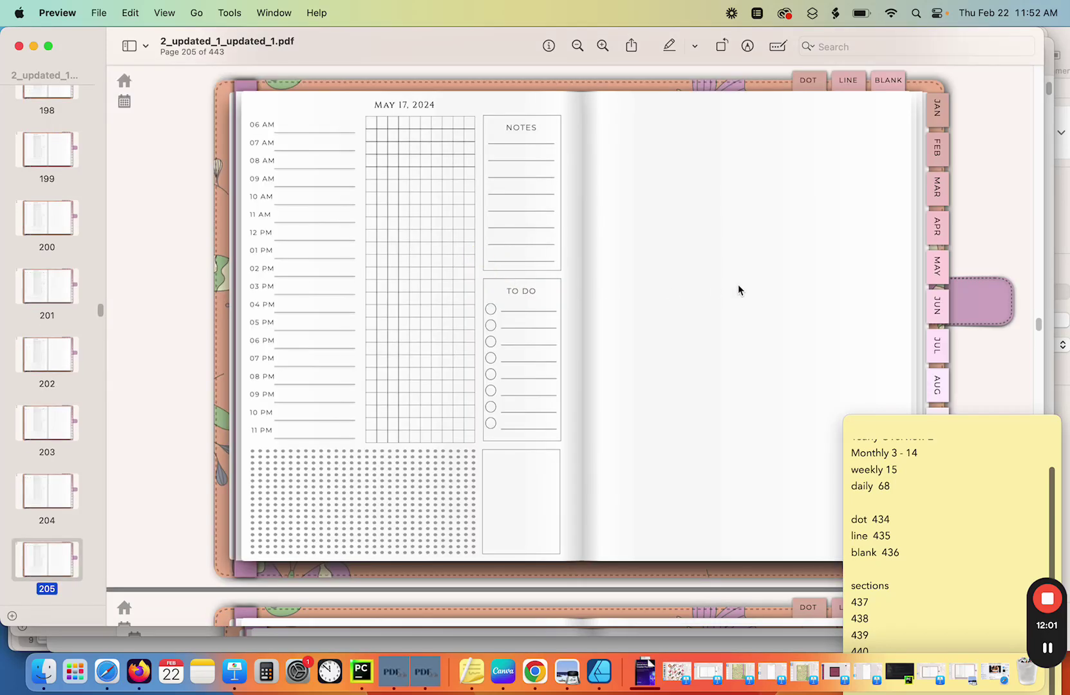